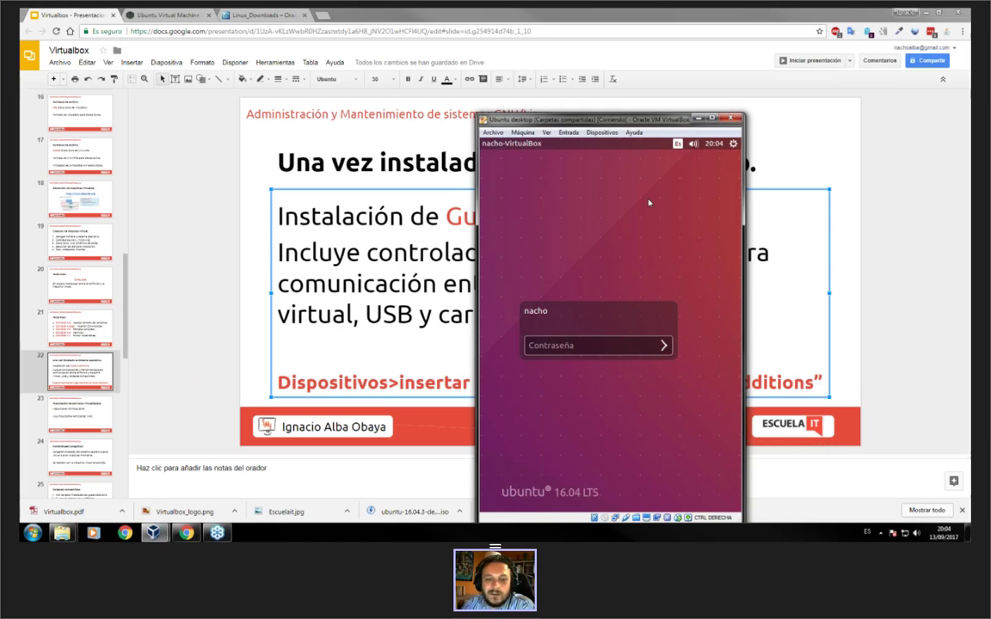
# - Highlight the USB and shared folders wording on the Guest Additions slide
pyautogui.click(359, 314)
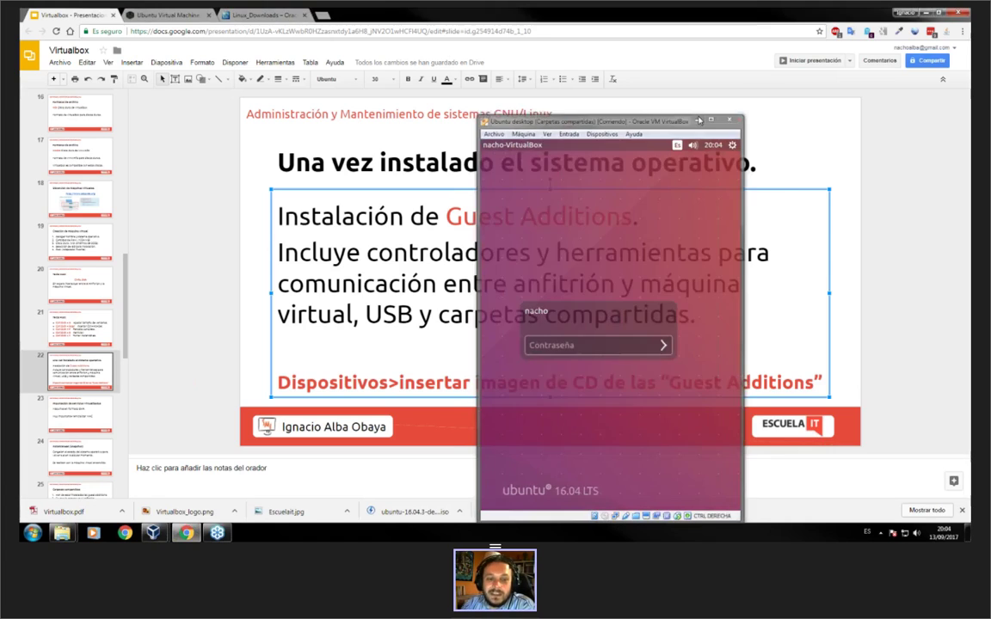
pyautogui.moveTo(366, 313); pyautogui.dragTo(419, 314)
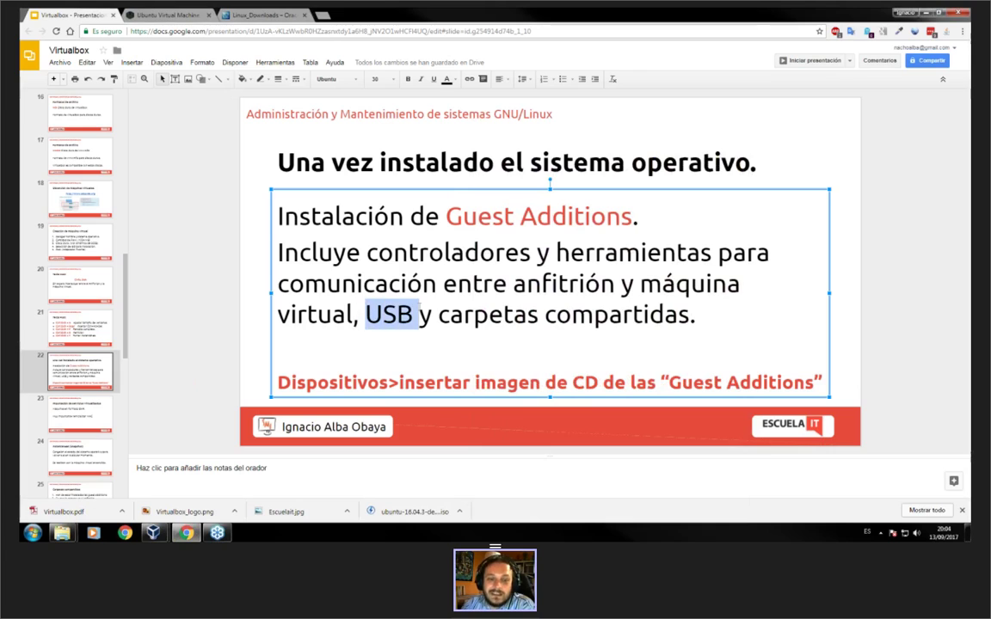
pyautogui.click(438, 314)
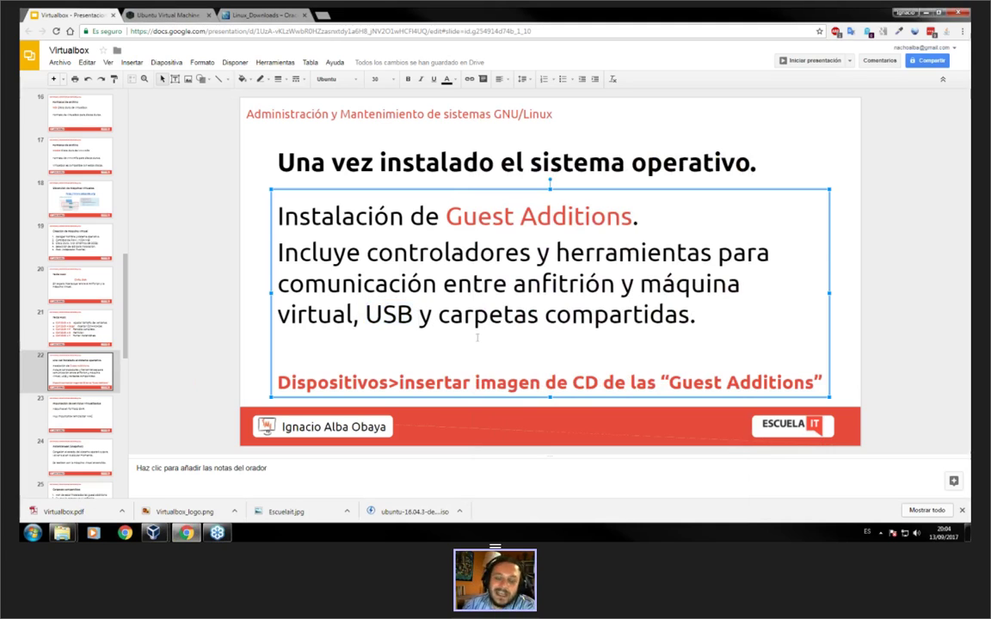
pyautogui.moveTo(438, 314); pyautogui.dragTo(692, 332)
pyautogui.doubleClick(358, 328)
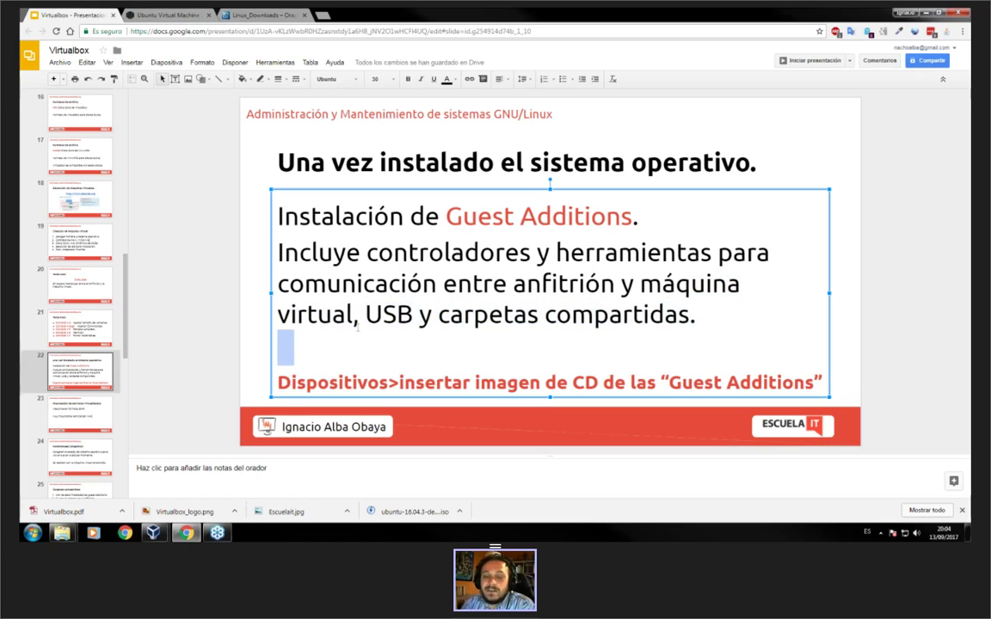
# - Switch to the running Ubuntu desktop virtual machine, and power it off without restoring its current snapshot
pyautogui.click(158, 533)
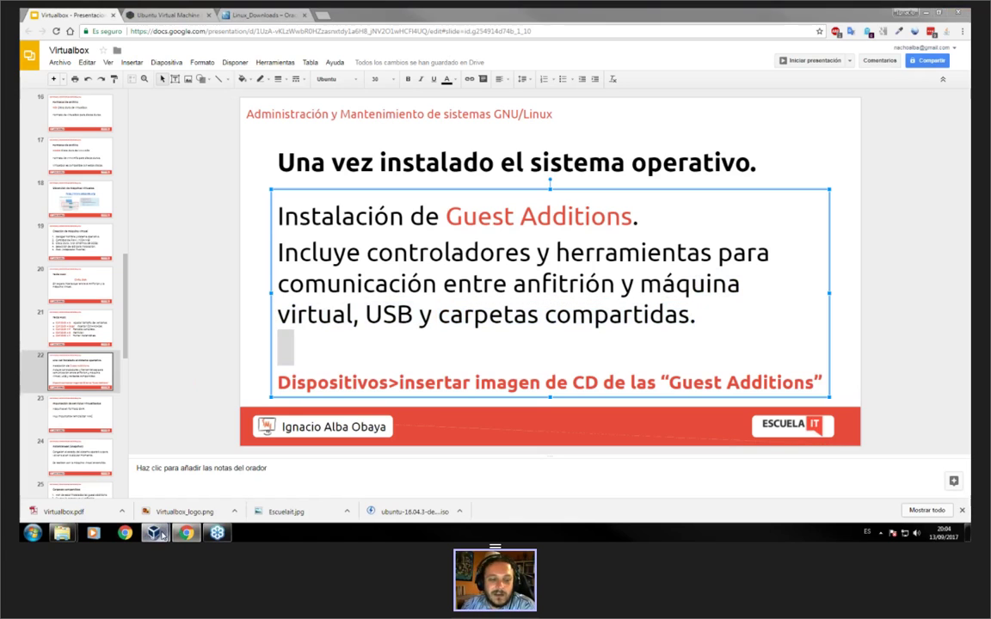
pyautogui.click(211, 455)
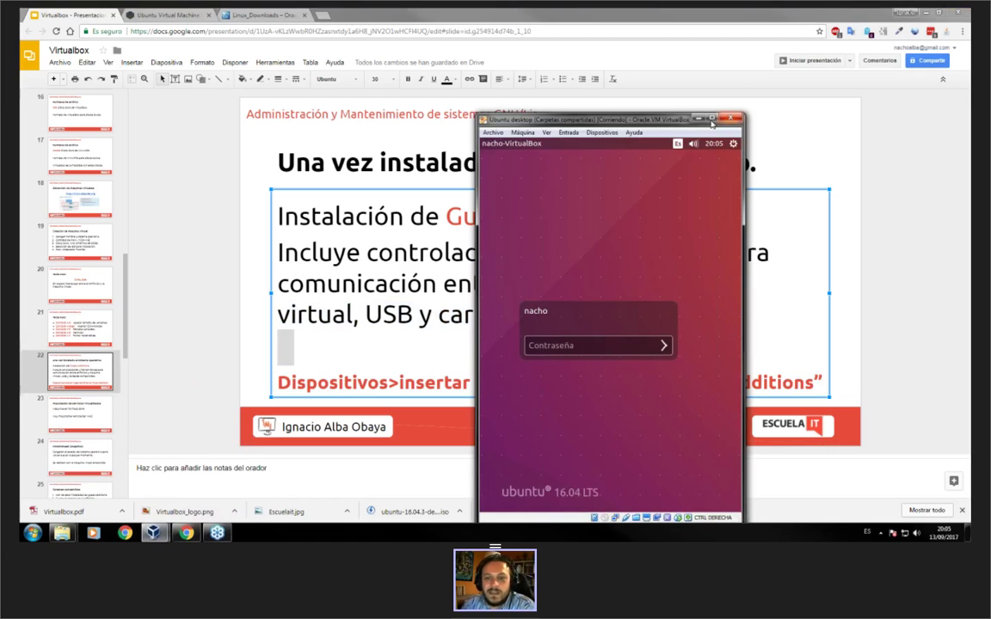
pyautogui.click(711, 120)
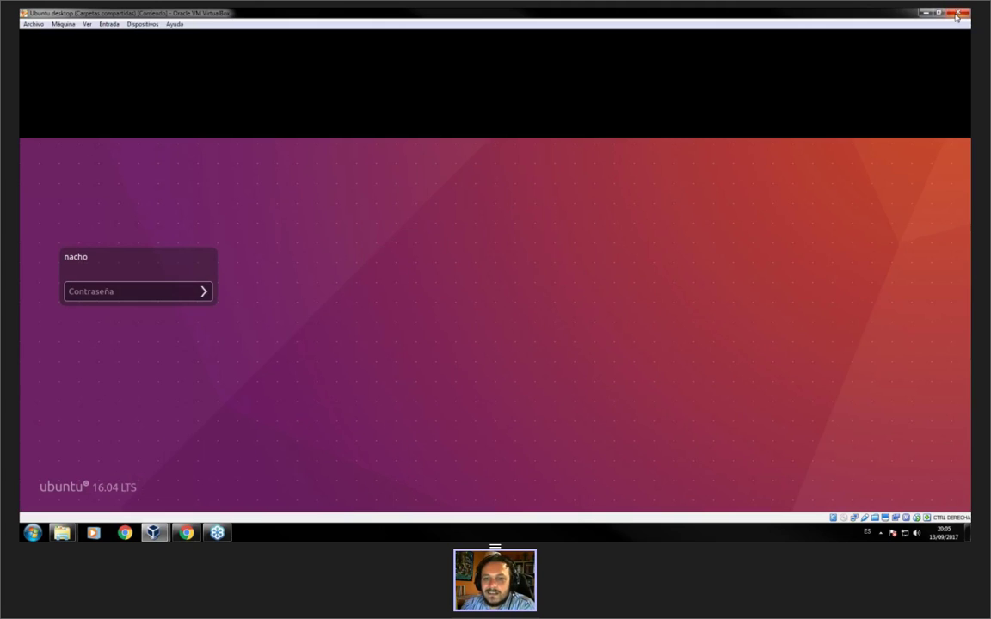
pyautogui.click(957, 16)
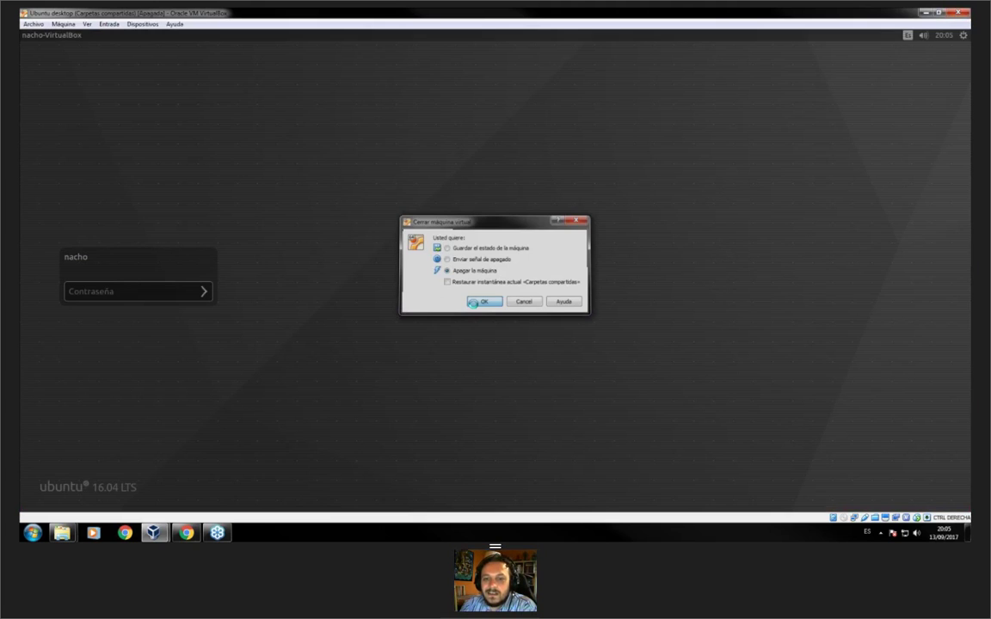
pyautogui.click(484, 302)
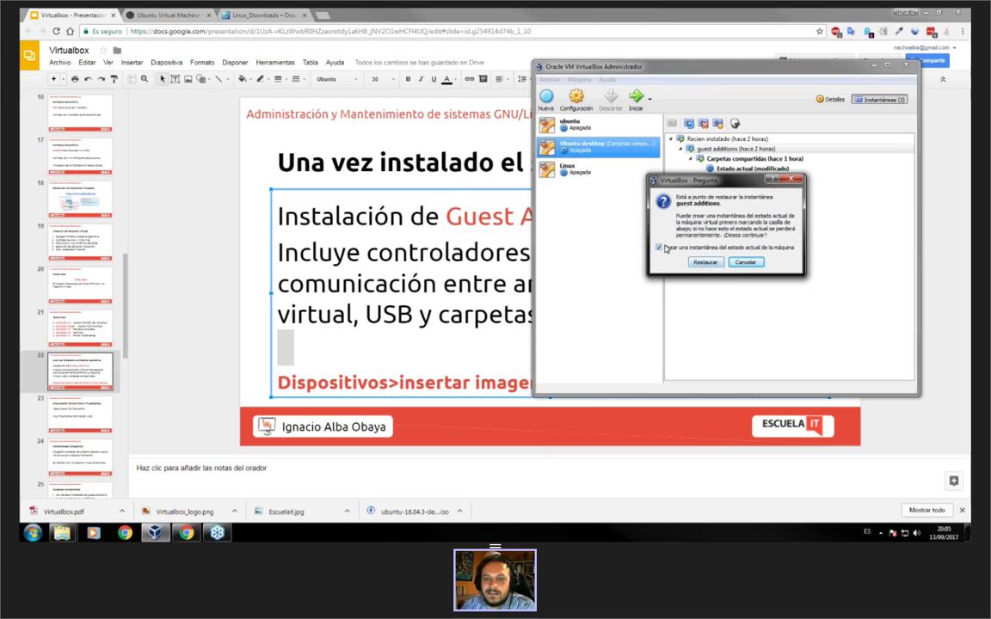
# - Restore Ubuntu desktop to the guest additions snapshot without snapshotting the current state, followed by the Recien instalado snapshot
pyautogui.click(659, 248)
pyautogui.click(704, 262)
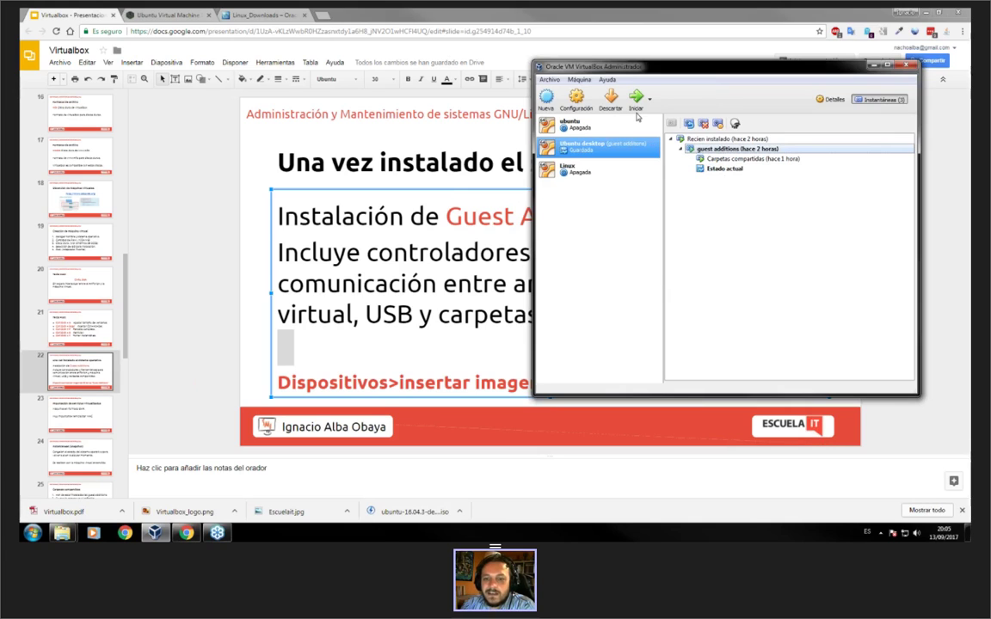
pyautogui.click(727, 138)
pyautogui.click(687, 123)
pyautogui.click(706, 260)
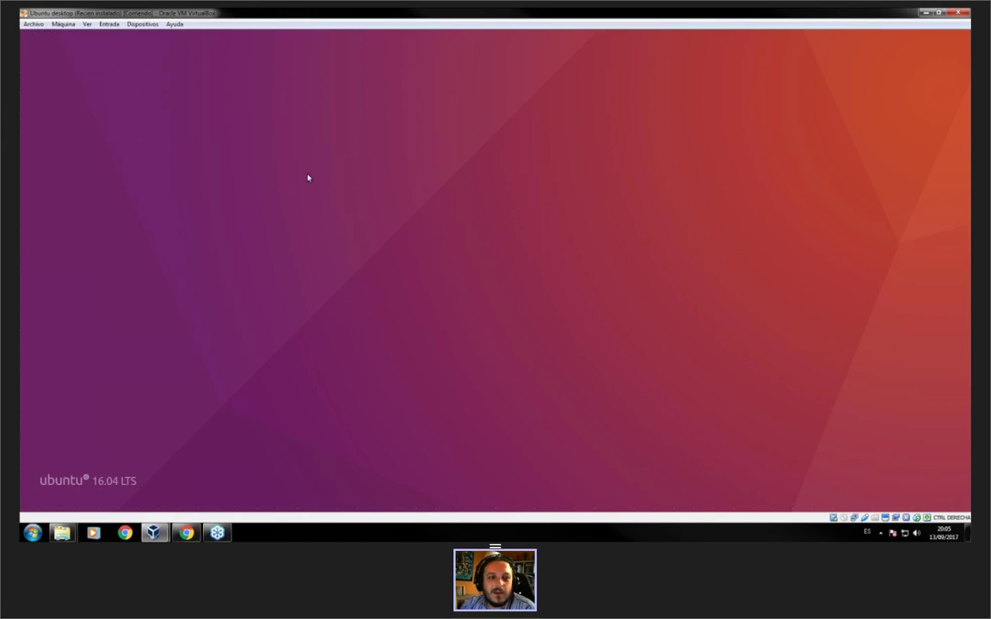
# - Insert the Guest Additions CD image into the Ubuntu virtual machine and run its autostart software
pyautogui.click(138, 24)
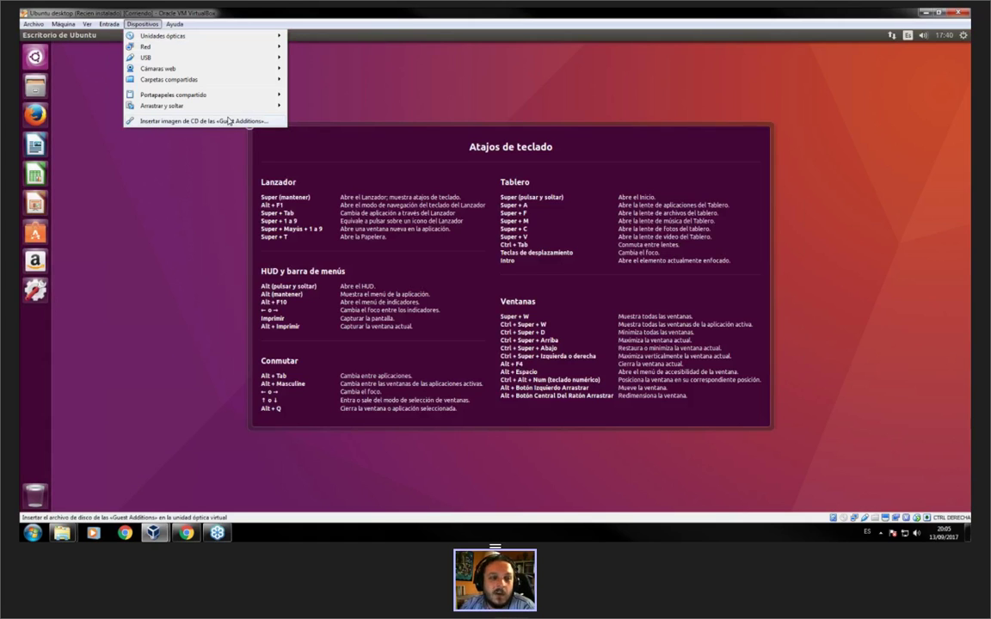
pyautogui.click(229, 121)
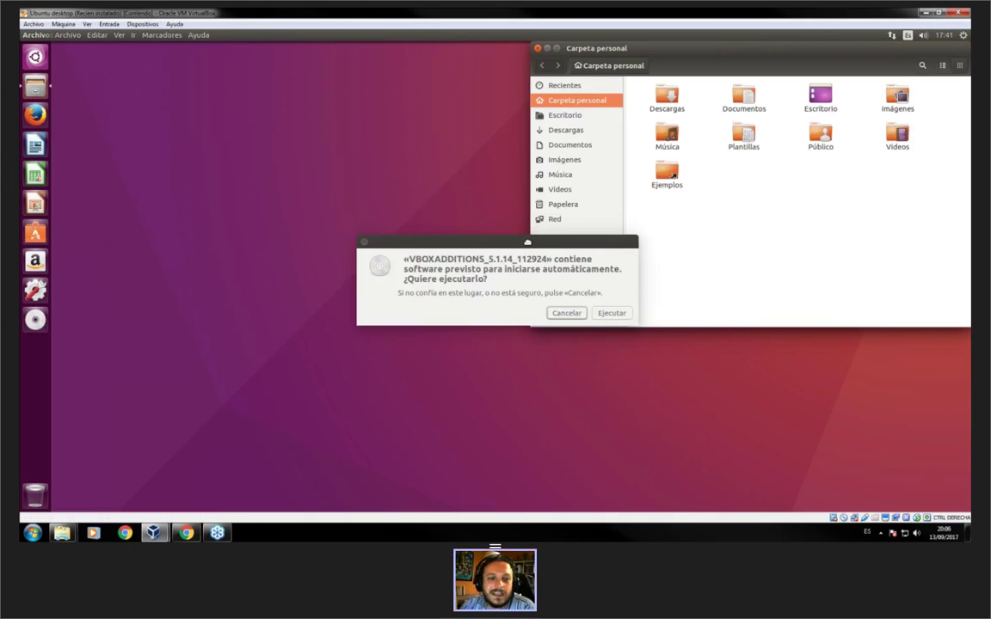
pyautogui.moveTo(527, 242); pyautogui.dragTo(378, 165)
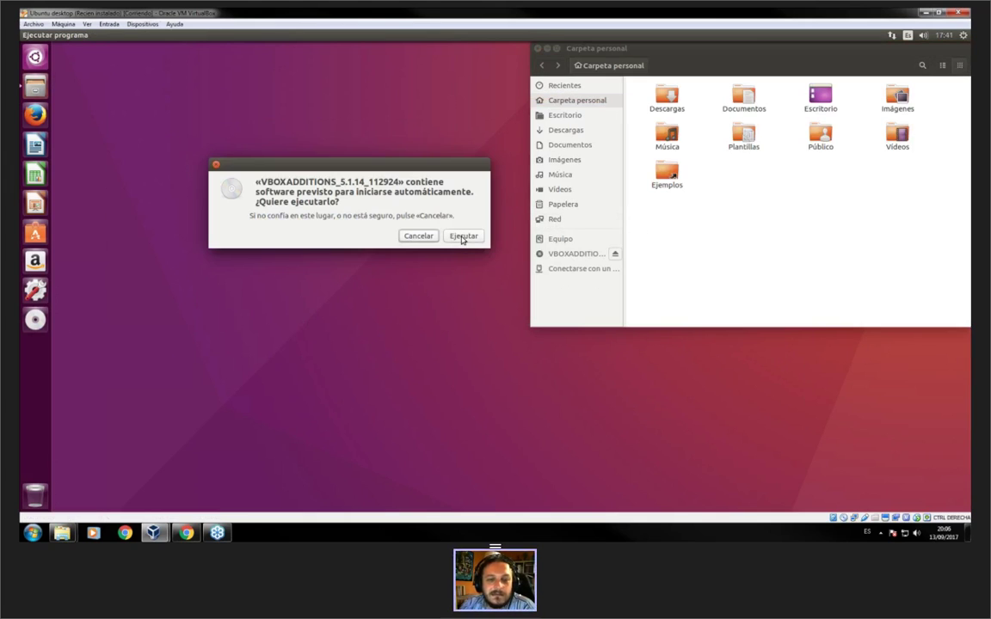
pyautogui.click(462, 239)
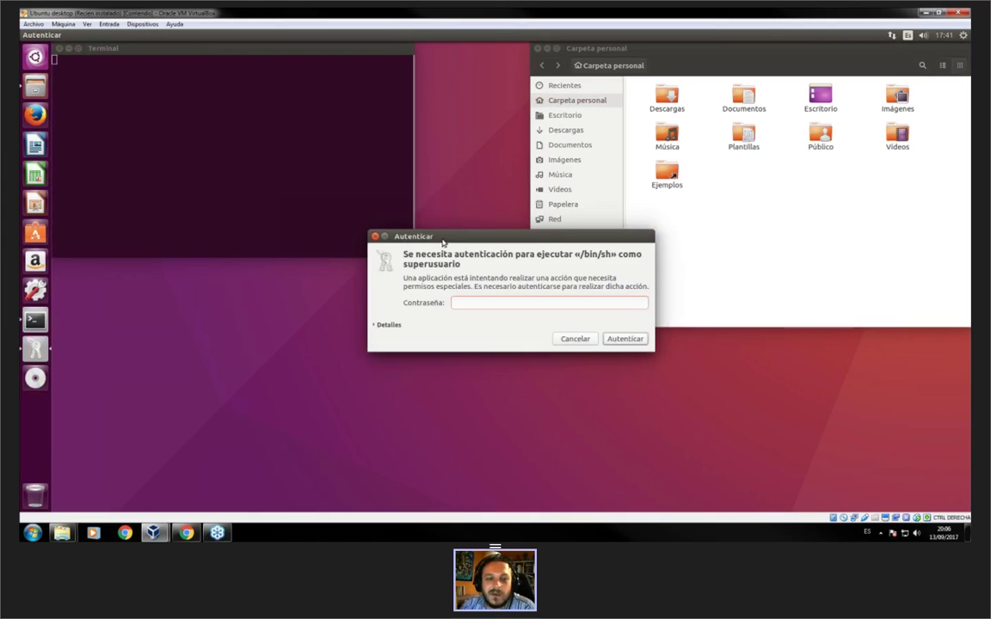
# - Authenticate the Guest Additions installer as superuser by entering the account password
pyautogui.moveTo(431, 230); pyautogui.dragTo(378, 182)
pyautogui.write('••••')
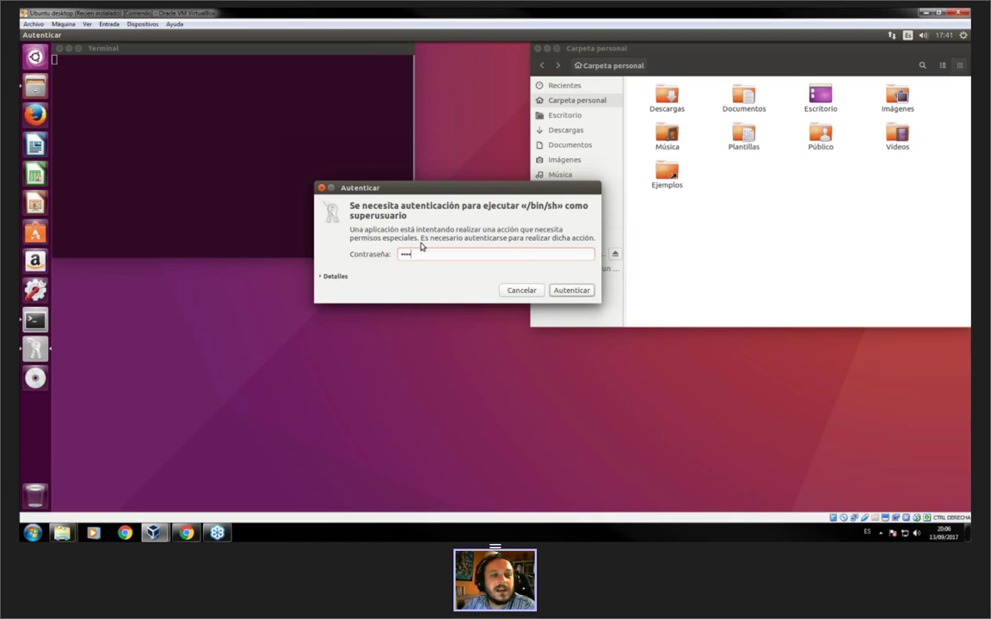
pyautogui.press('Return')
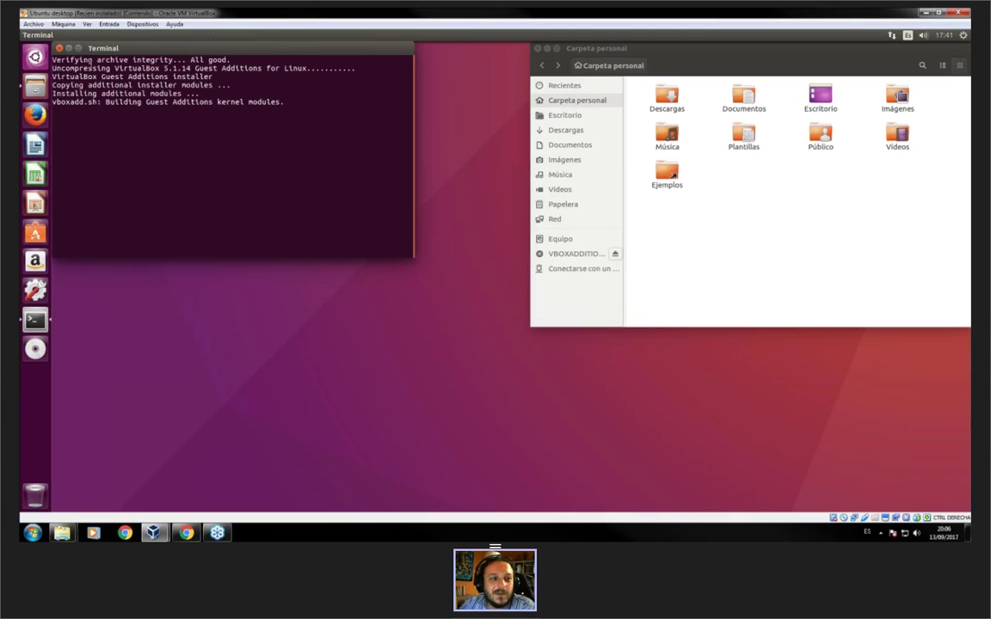
pyautogui.click(144, 24)
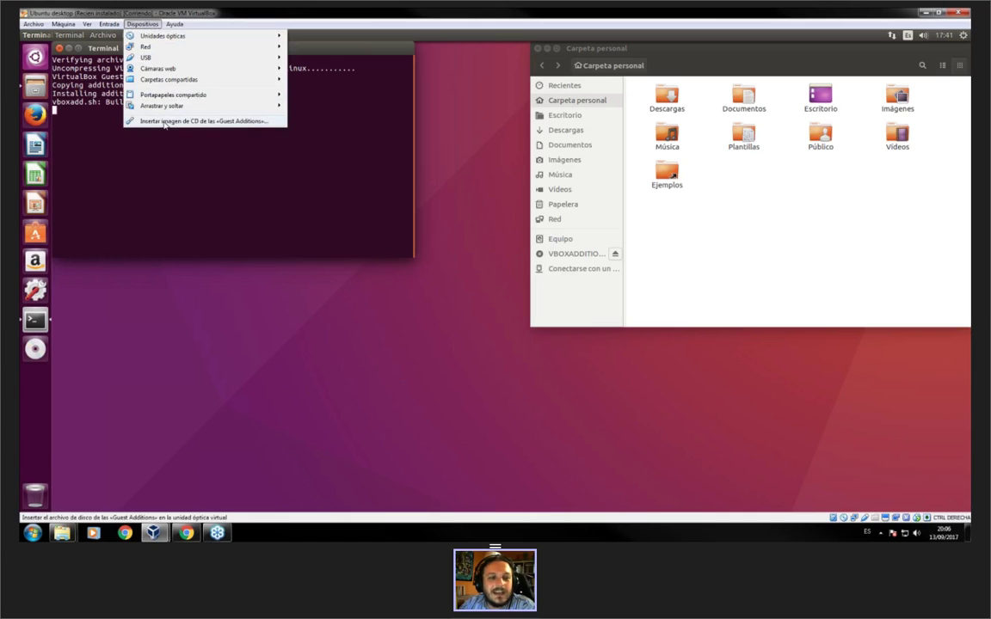
pyautogui.click(198, 177)
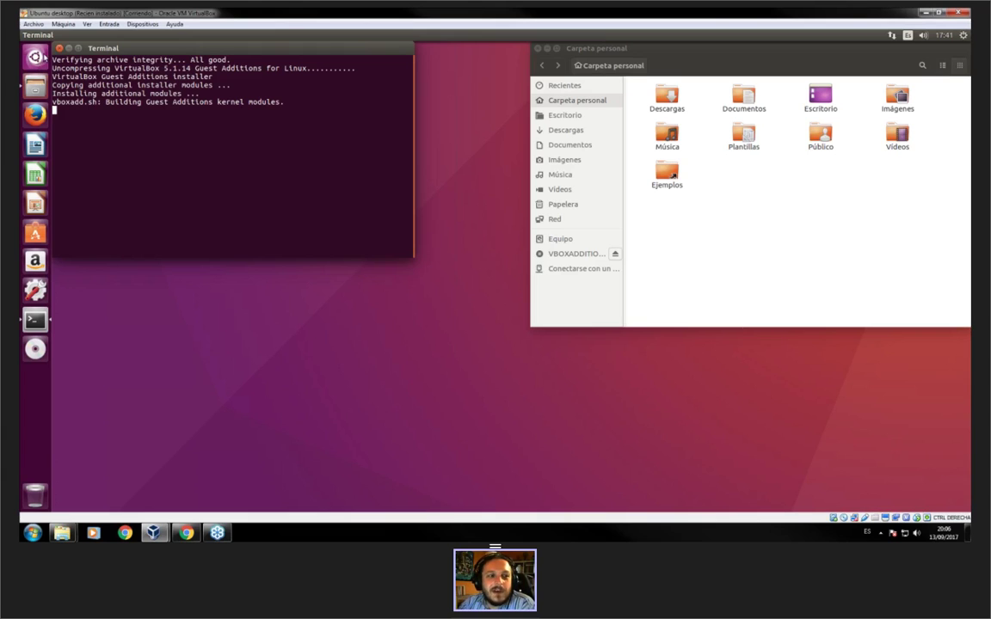
# - Search Ubuntu for "terminal", open a new Terminal window and place it over the installer's terminal
pyautogui.press('super')
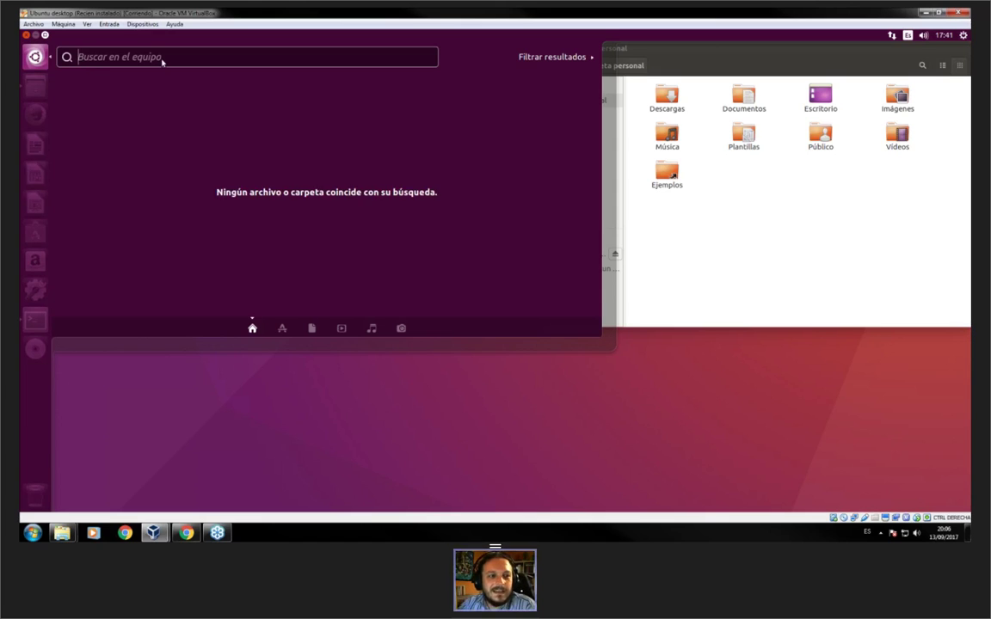
pyautogui.write('termina')
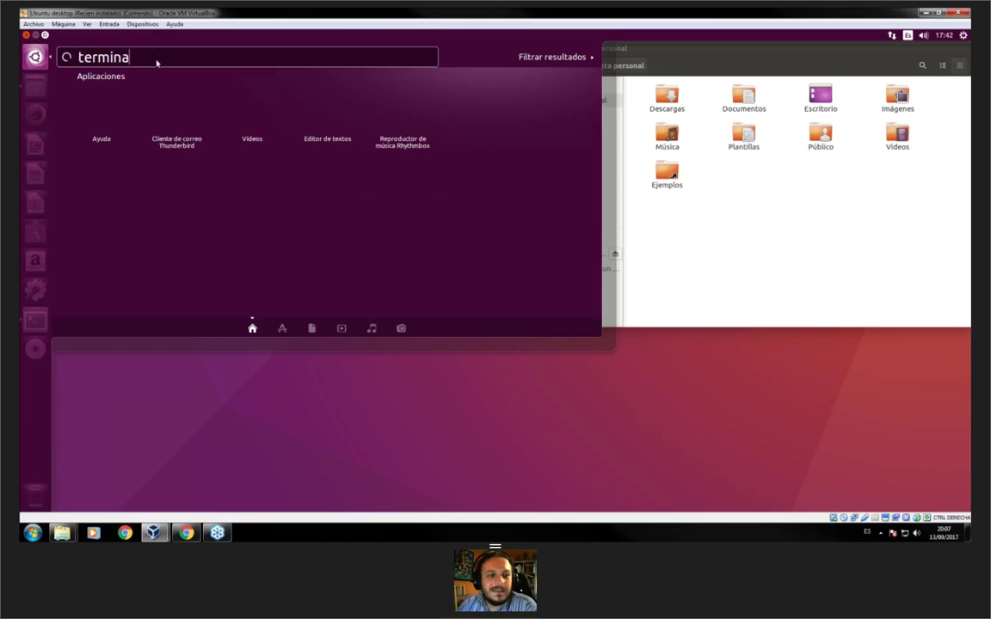
pyautogui.write('l')
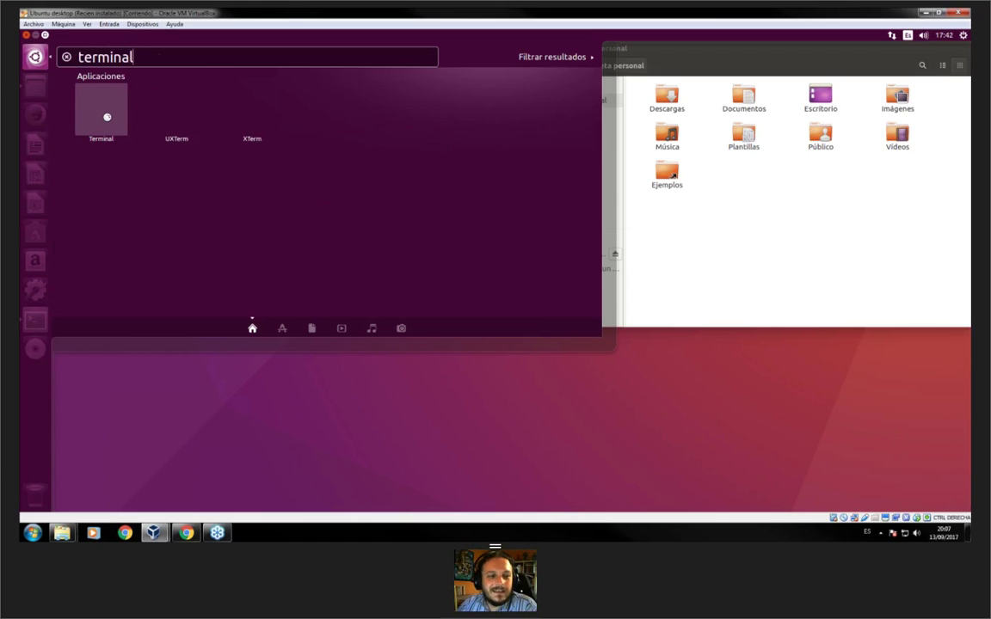
pyautogui.click(107, 117)
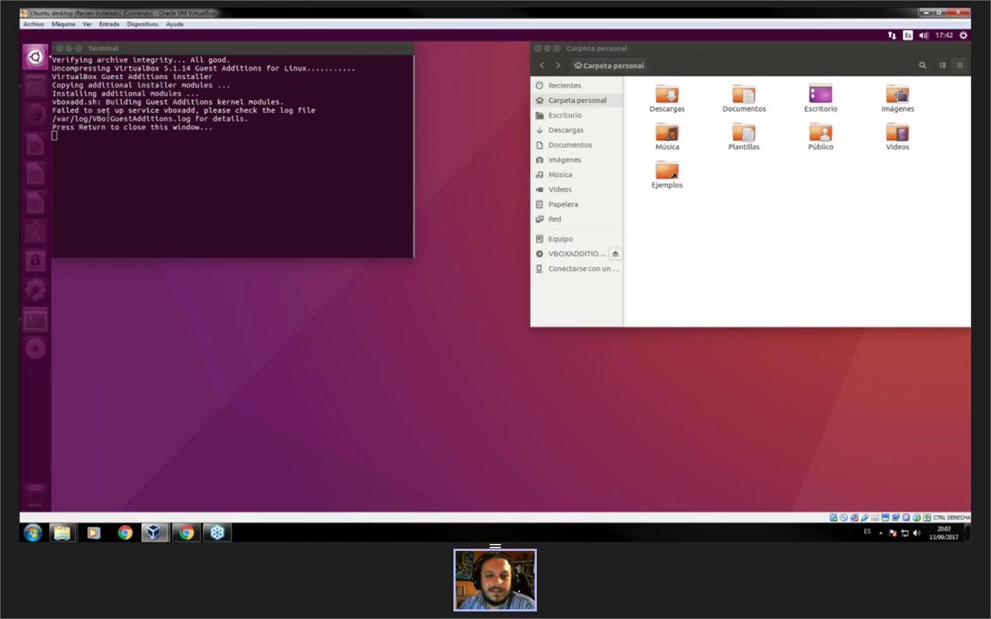
pyautogui.moveTo(207, 270); pyautogui.dragTo(402, 197)
pyautogui.moveTo(344, 157); pyautogui.dragTo(328, 115)
# - Change to the mounted VBOXADDITIONS_5.1.14_112924 disc folder under /media and list its files with ll
pyautogui.write('cd /')
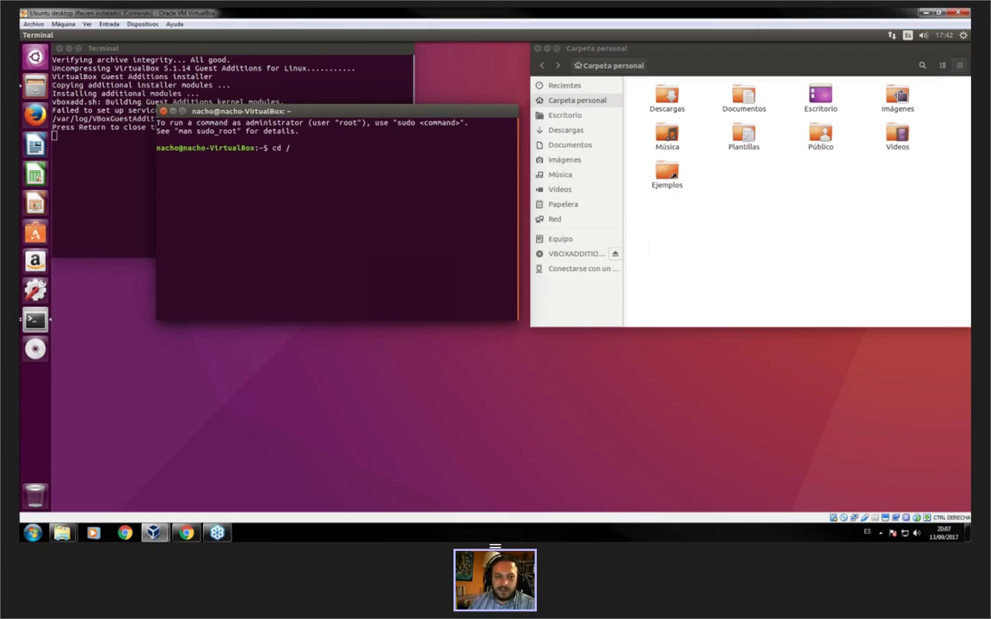
pyautogui.write('media/nacho/VBOXADDITIONS_5.1.14_112924/')
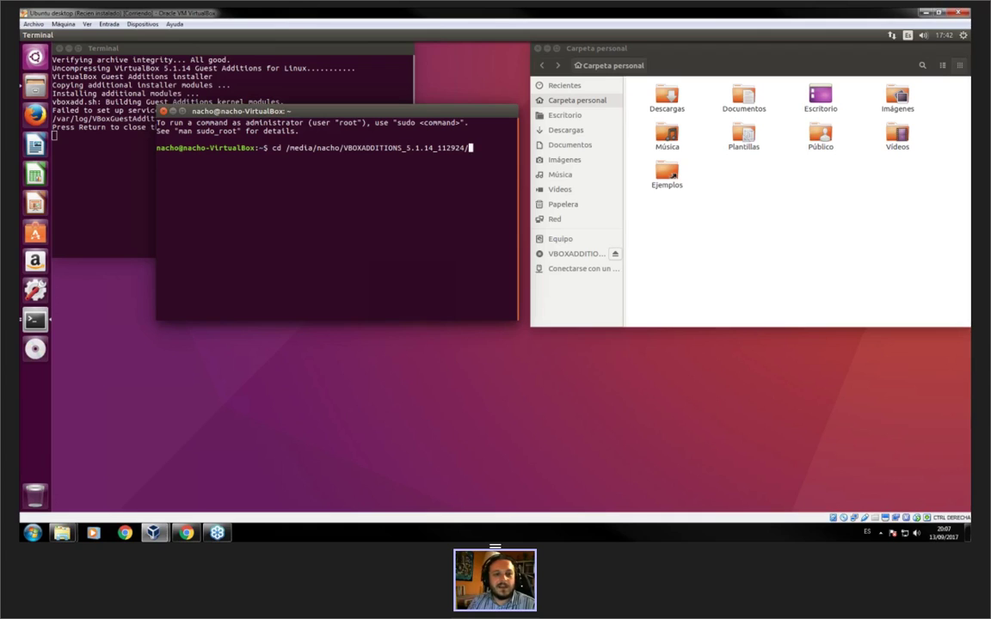
pyautogui.press('Return')
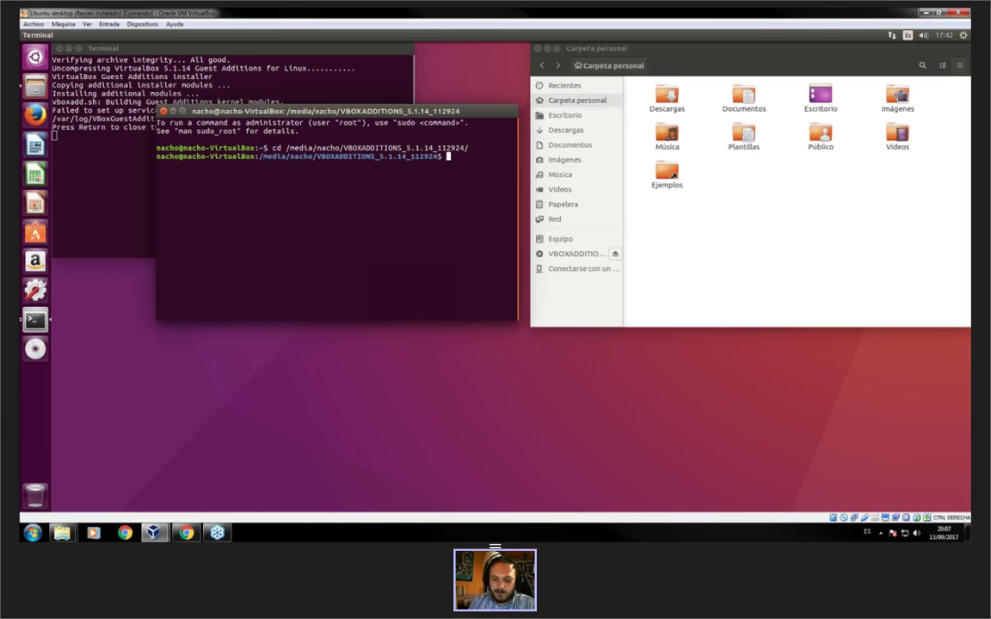
pyautogui.write('l')
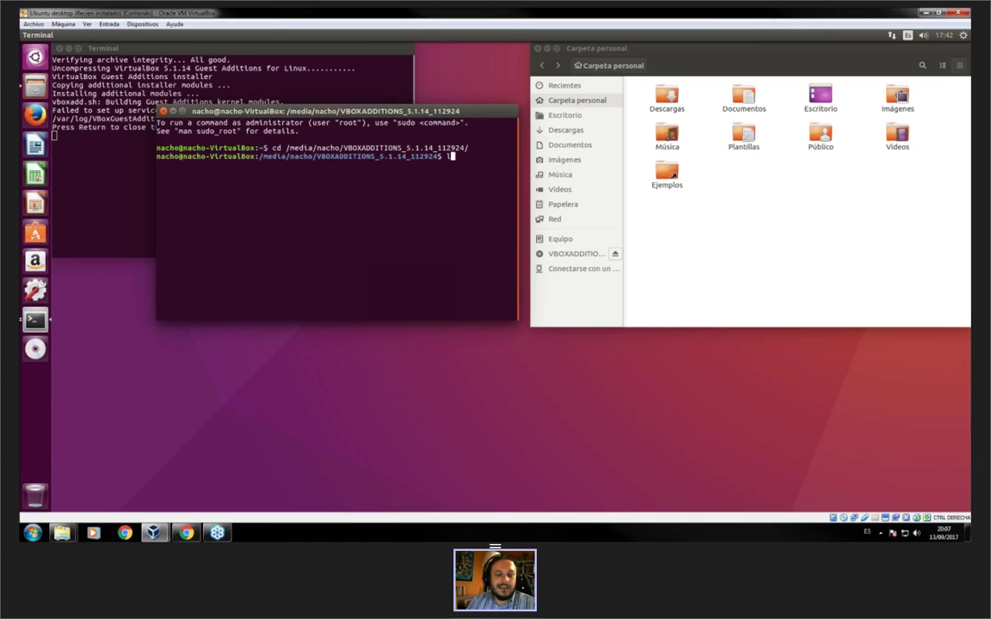
pyautogui.write('l')
pyautogui.press('Return')
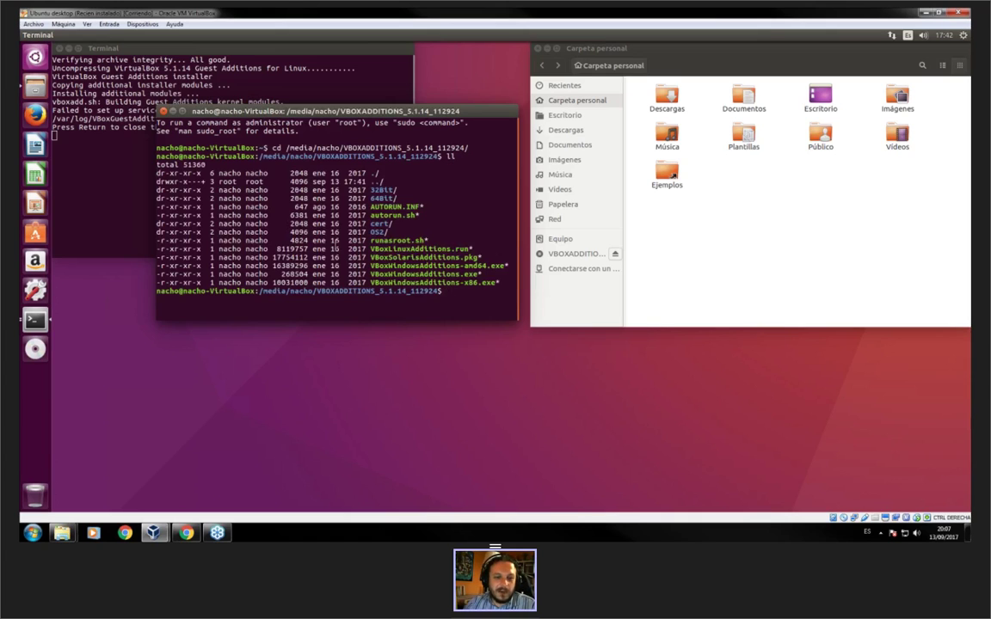
# - Write the command sudo ./VBoxLinuxAdditions.run at the prompt without running it, and close this terminal window
pyautogui.moveTo(370, 249); pyautogui.dragTo(466, 248)
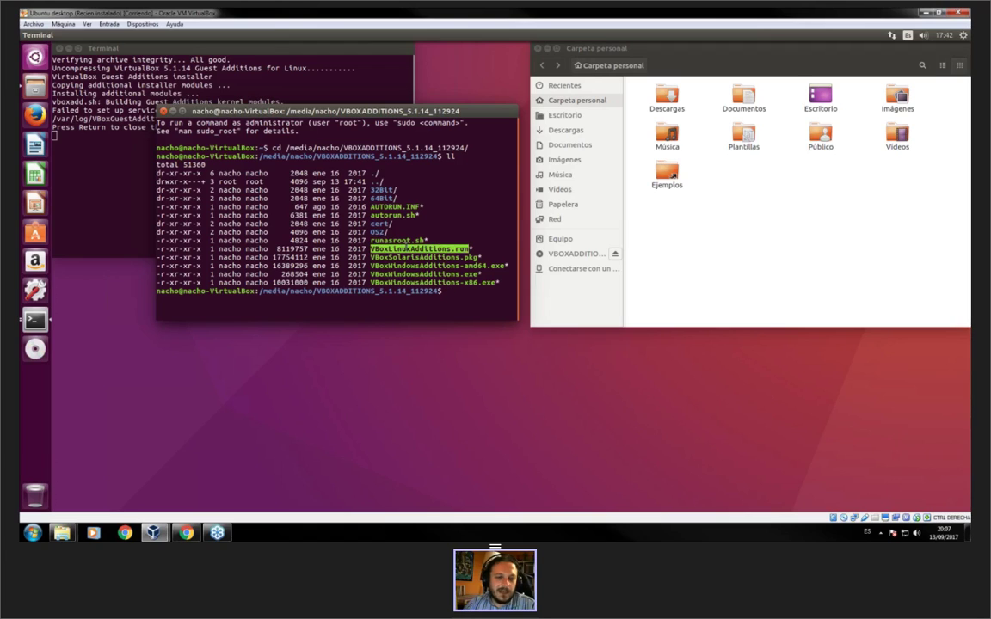
pyautogui.click(454, 292)
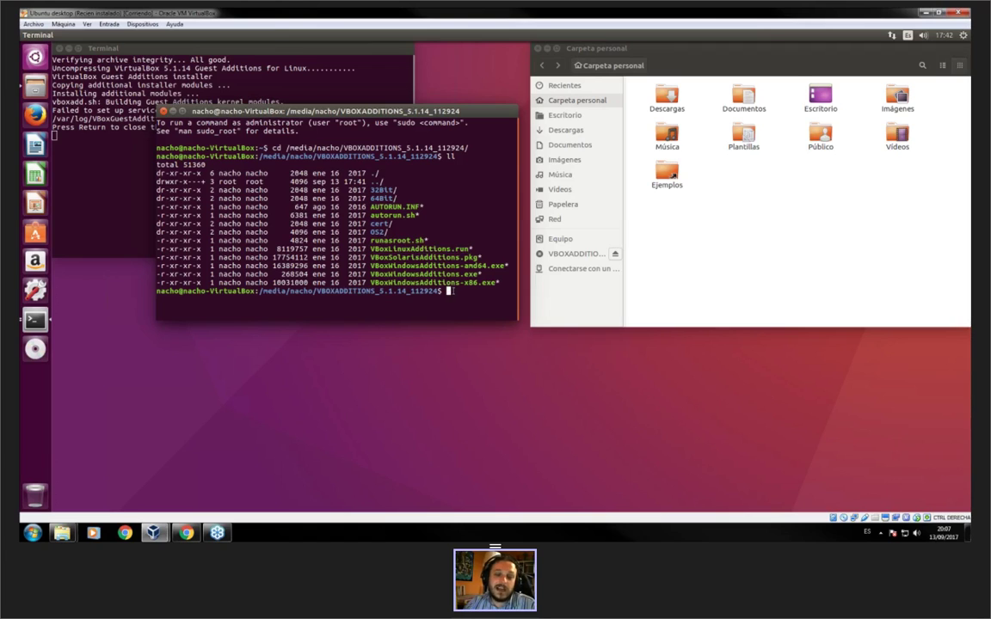
pyautogui.write('sudo ./')
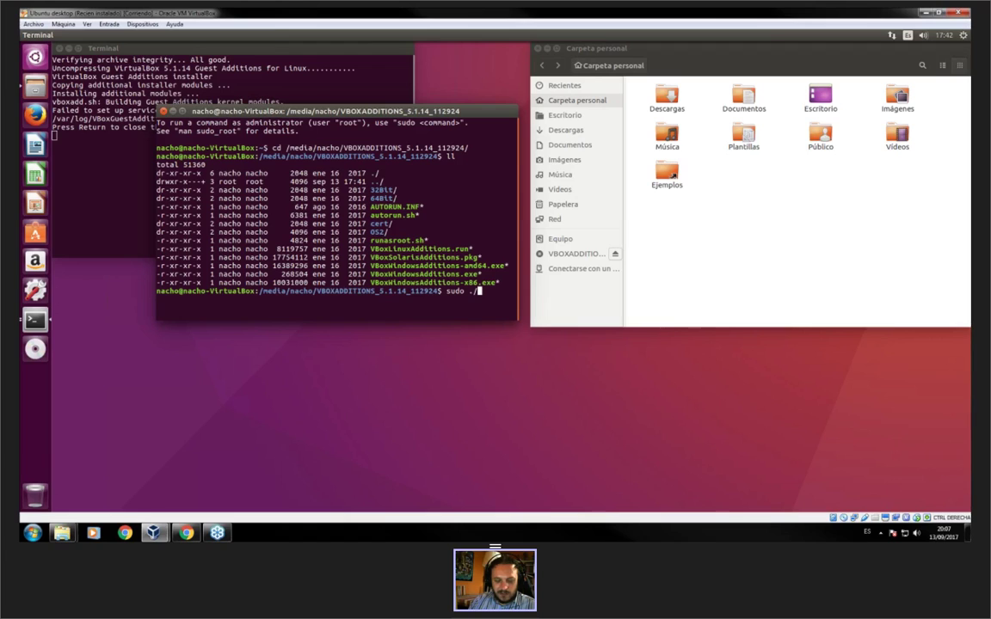
pyautogui.write('V')
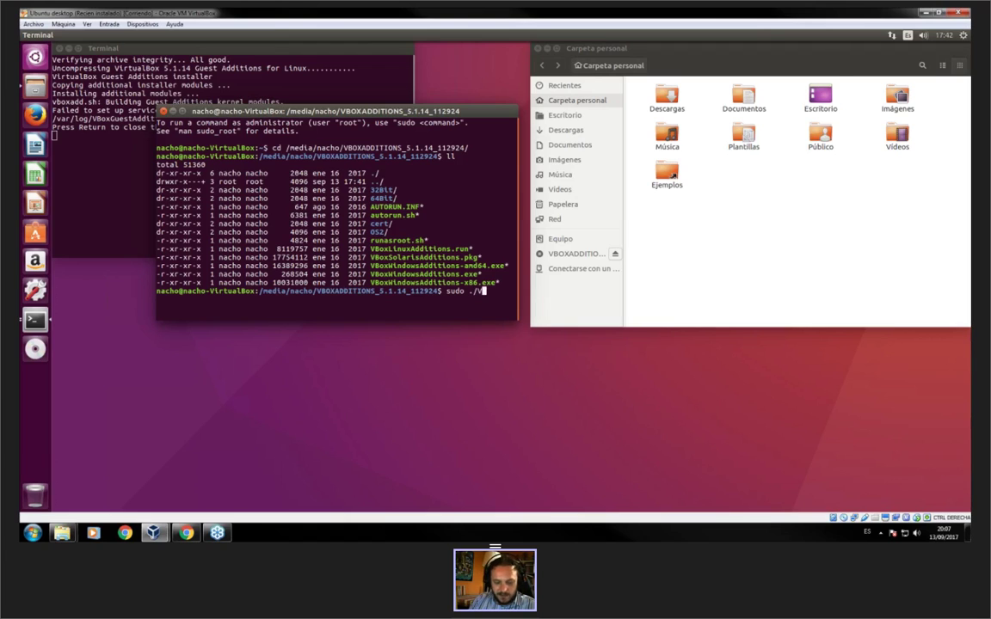
pyautogui.write('BoxL')
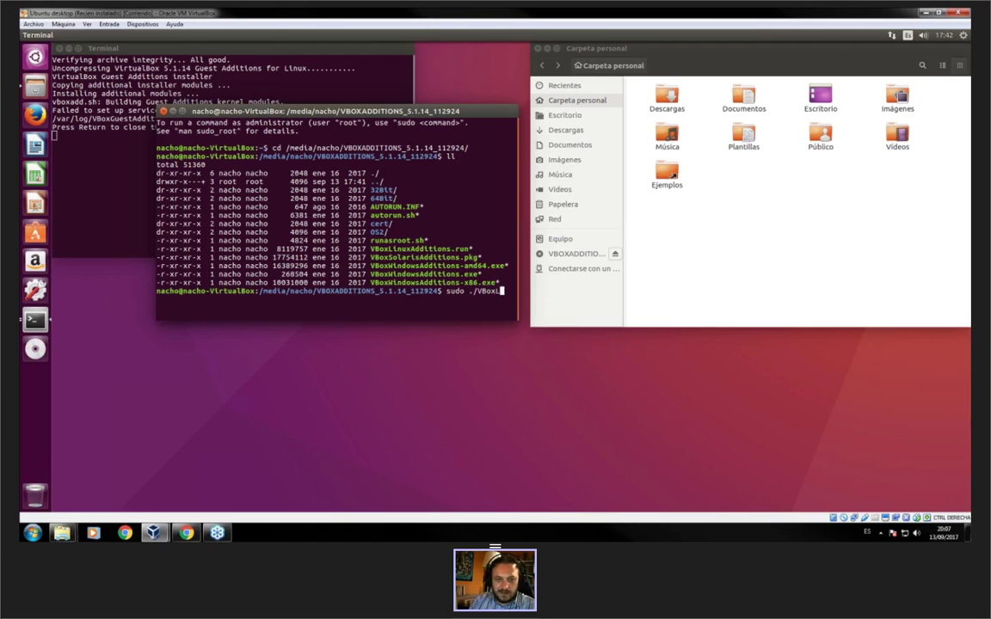
pyautogui.press('Tab')
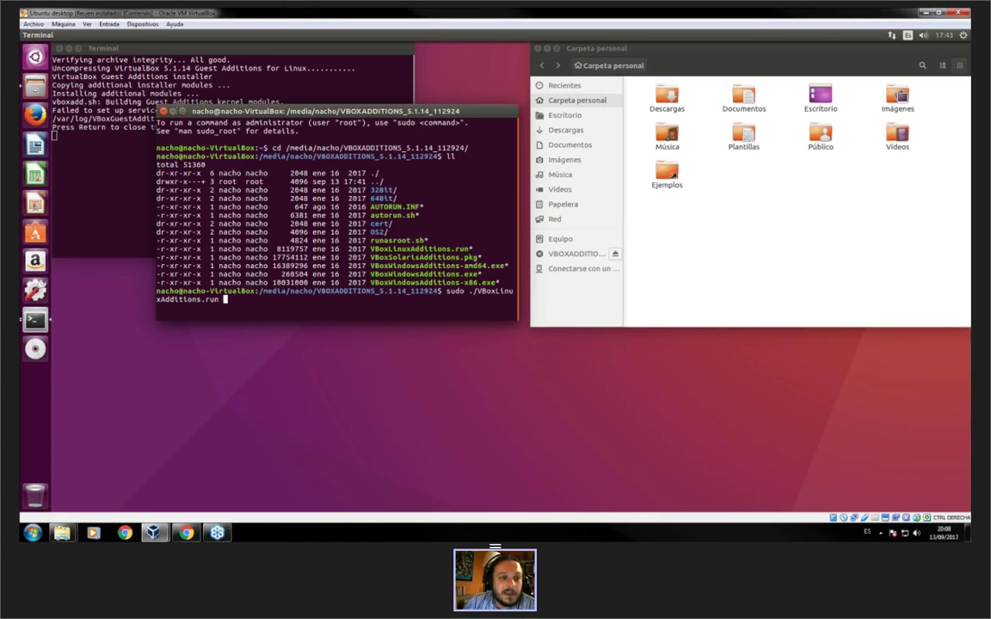
pyautogui.click(163, 111)
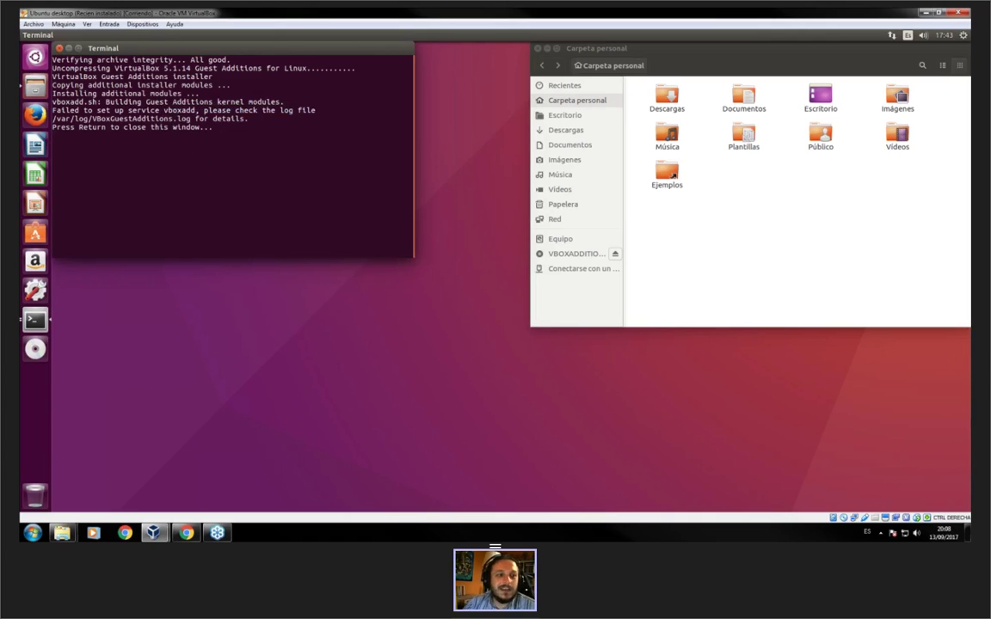
# - Close the finished Guest Additions installer terminal and restart the Ubuntu guest
pyautogui.press('Return')
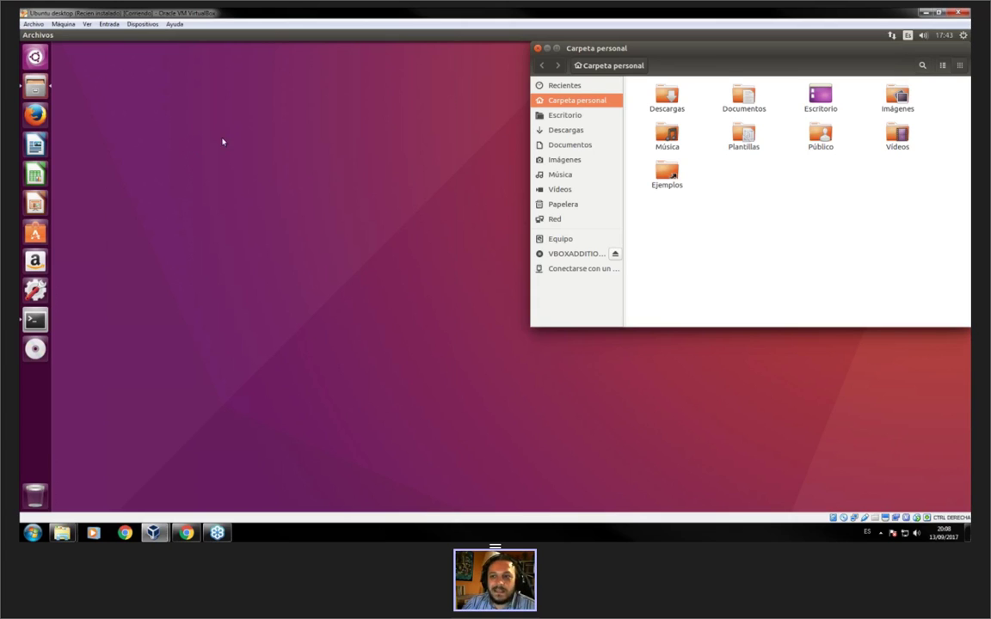
pyautogui.click(964, 35)
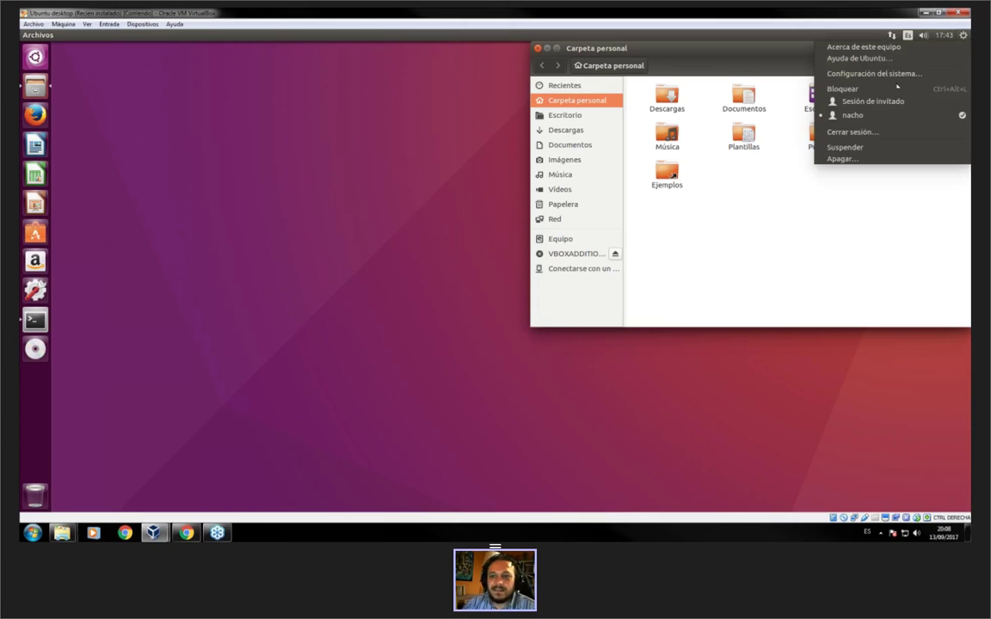
pyautogui.click(965, 38)
pyautogui.click(964, 36)
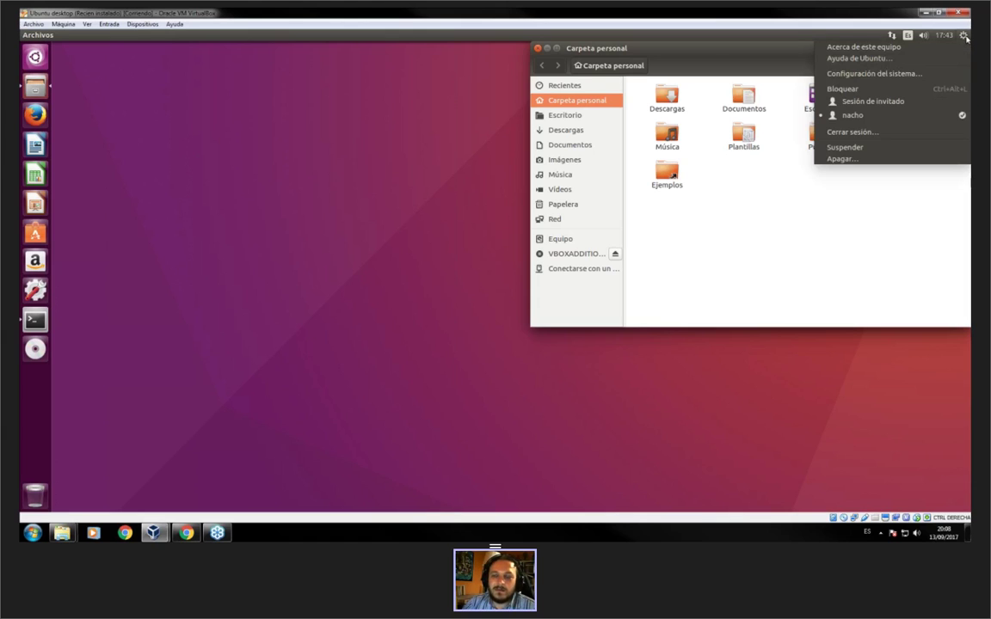
pyautogui.click(842, 159)
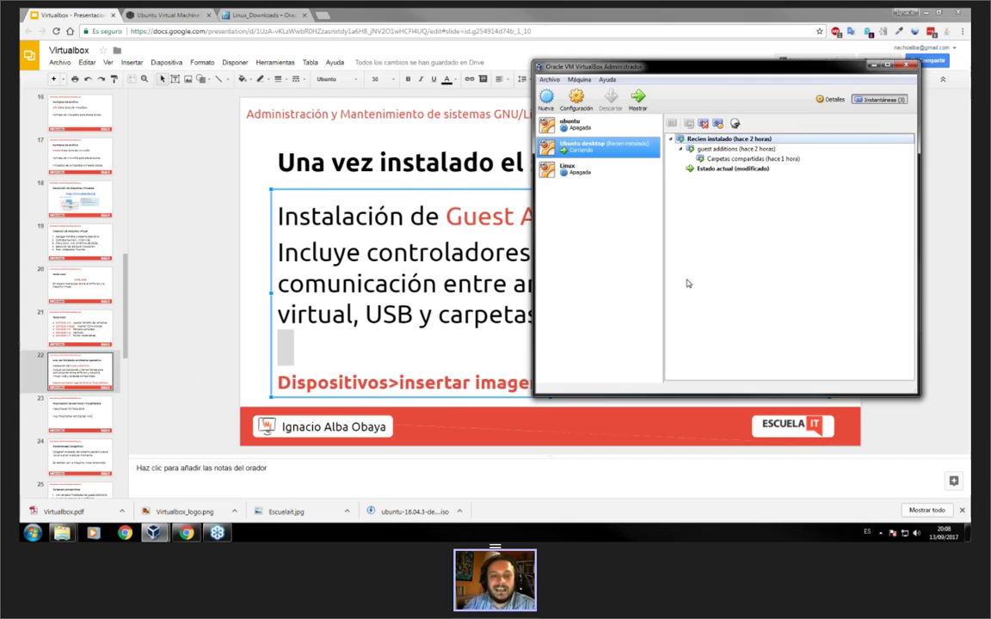
# - Review slide 22 on Guest Additions and slide 23 on importing OVF machines in the Google Slides presentation
pyautogui.click(85, 415)
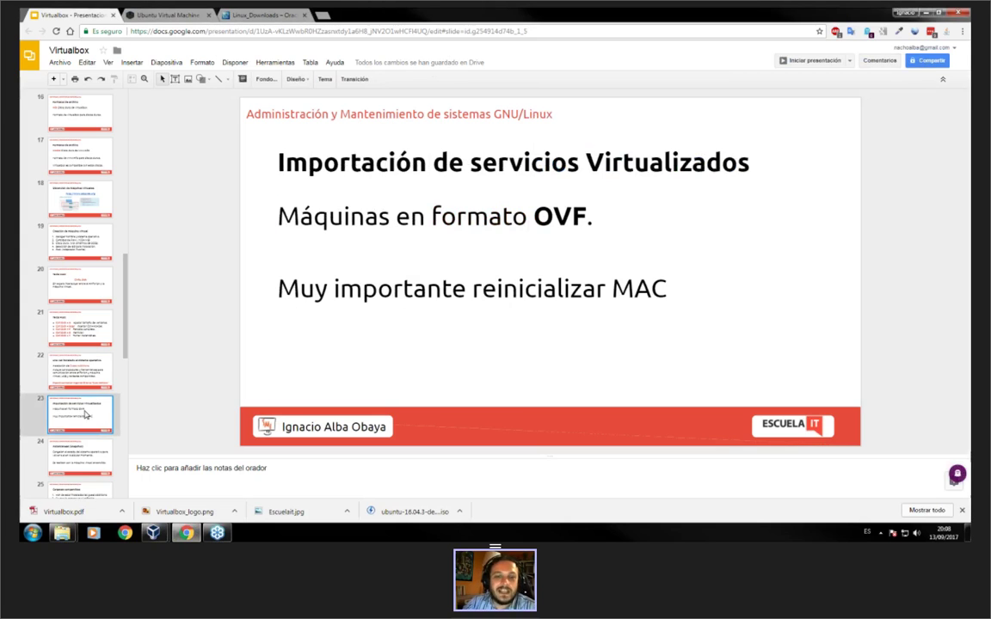
pyautogui.press('Up')
pyautogui.click(633, 285)
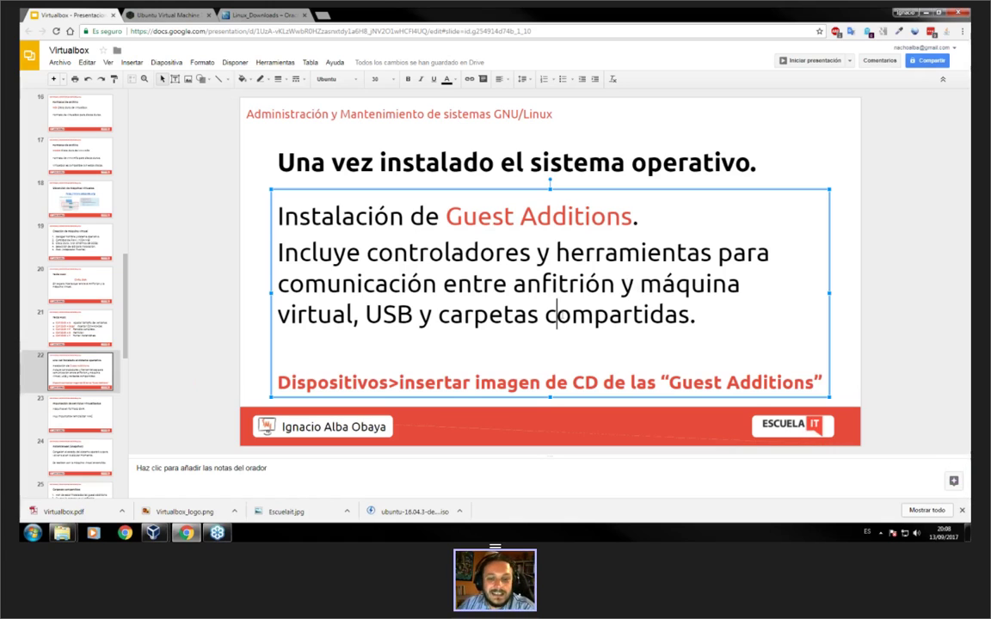
pyautogui.moveTo(698, 318); pyautogui.dragTo(591, 317)
pyautogui.click(72, 374)
pyautogui.press('Down')
pyautogui.press('Up')
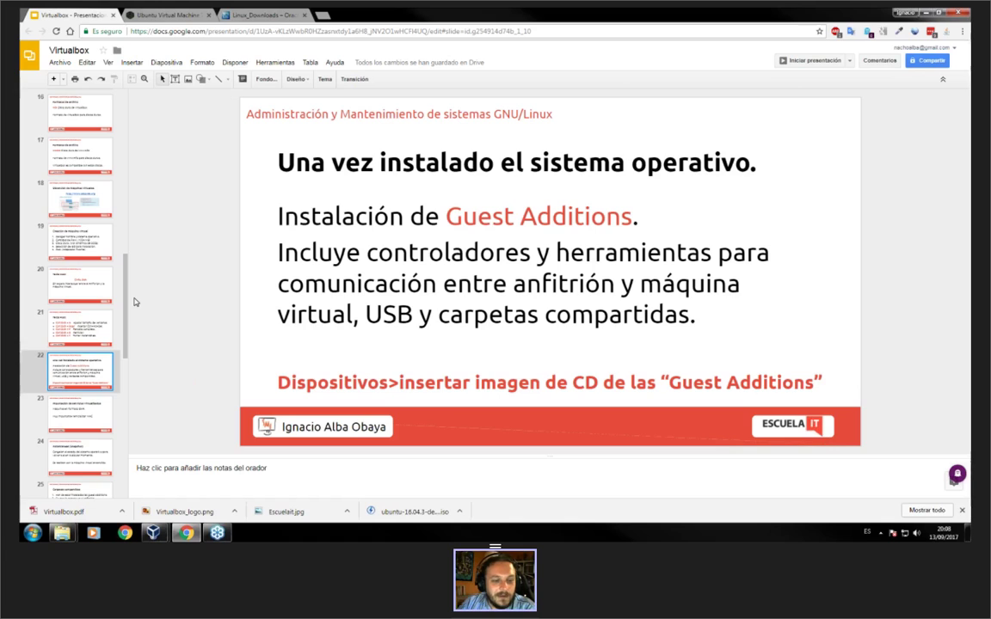
# - Switch back to the Ubuntu desktop virtual machine window and log in to the restarted system
pyautogui.moveTo(153, 533)
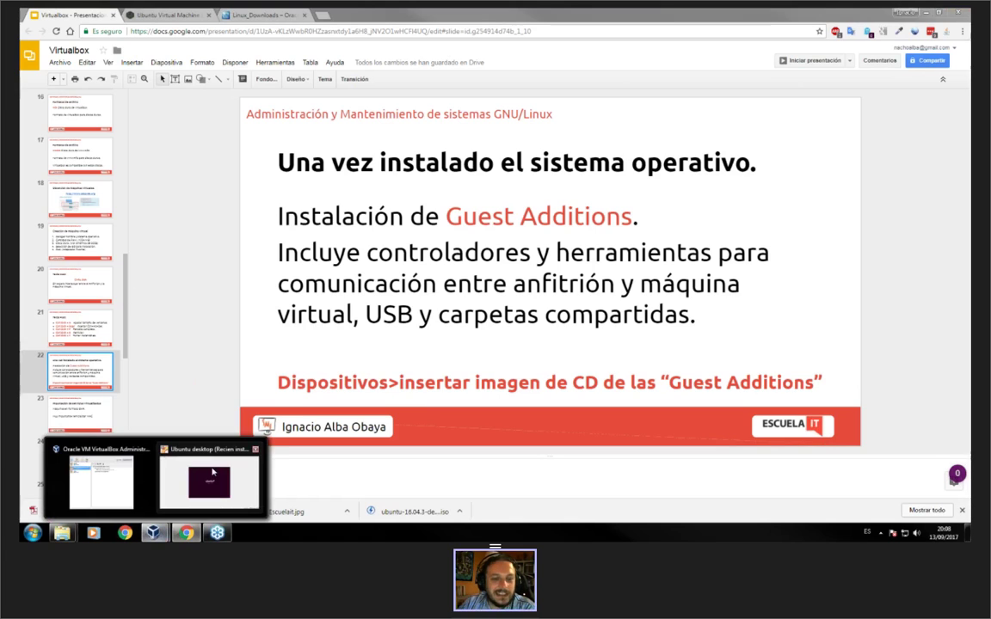
pyautogui.moveTo(210, 478)
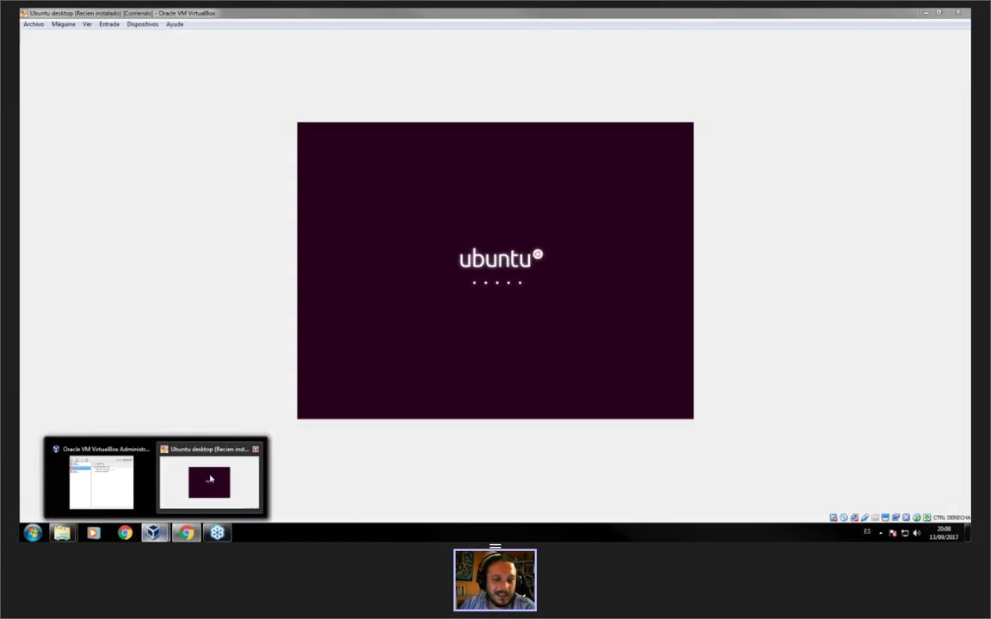
pyautogui.click(210, 479)
pyautogui.press('Return')
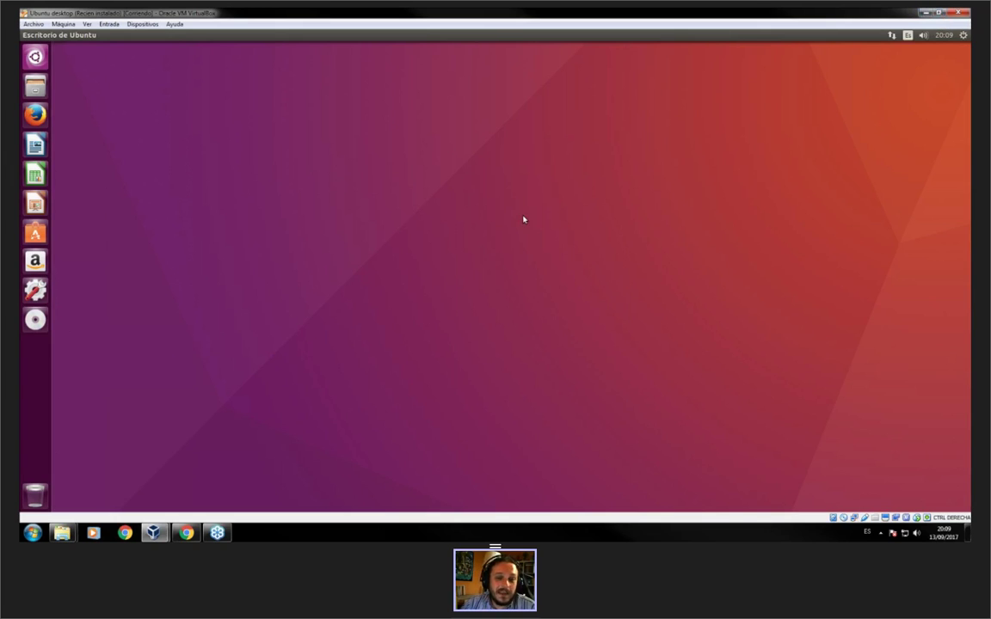
# - Minimize the virtual machine and show the "Tarea" slide, number 35, in the Google Slides presentation
pyautogui.click(923, 13)
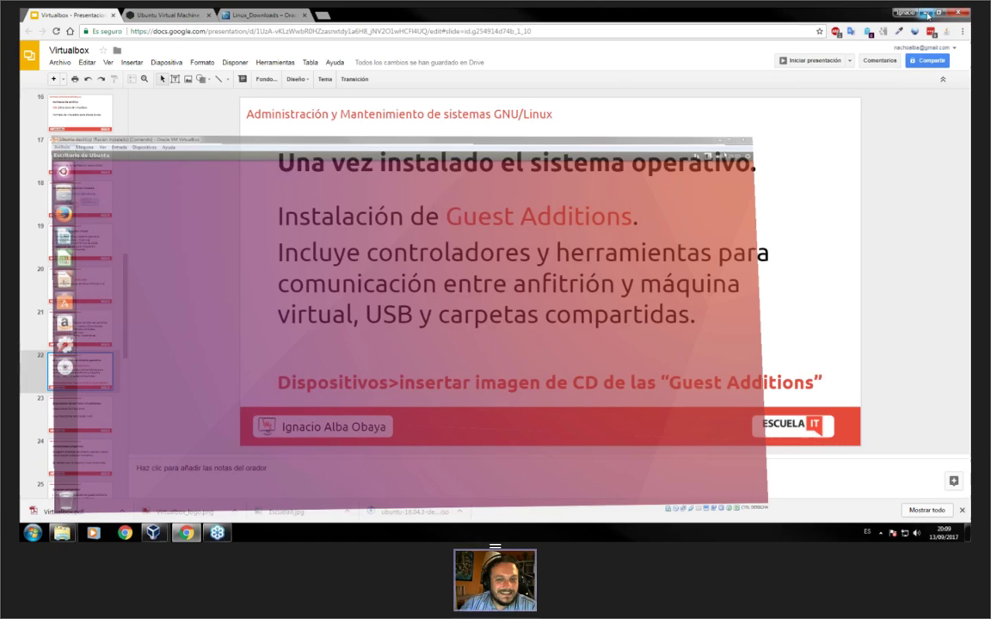
pyautogui.scroll(-3, 98, 386)
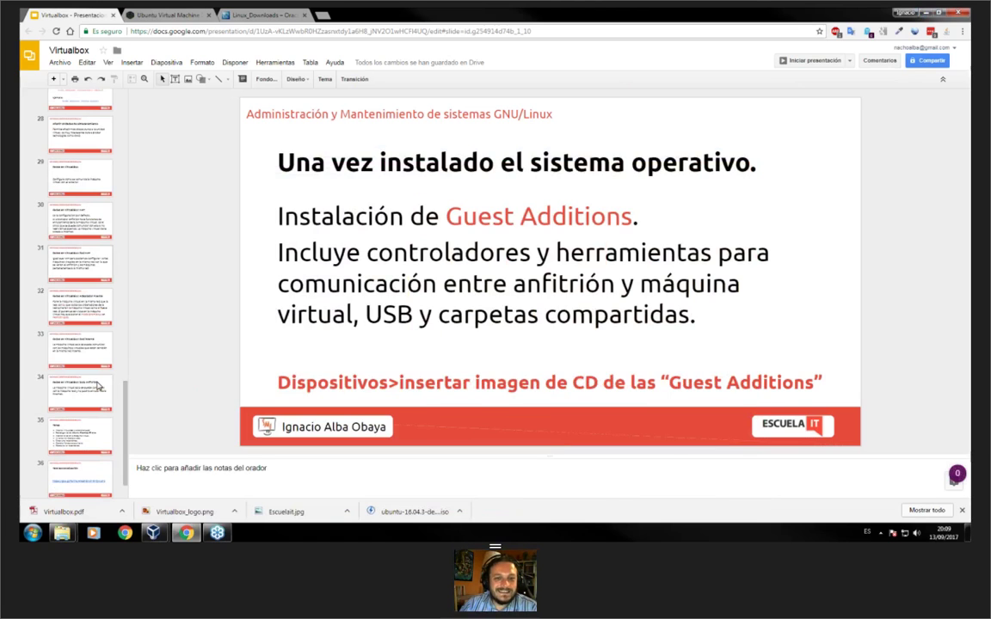
pyautogui.click(85, 356)
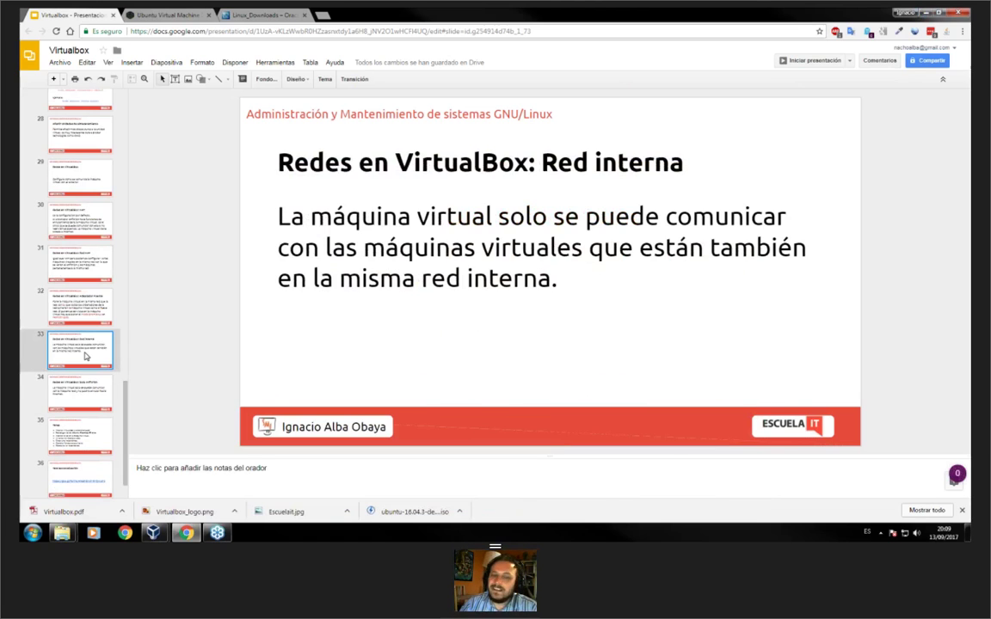
pyautogui.scroll(-1, 85, 378)
pyautogui.click(80, 401)
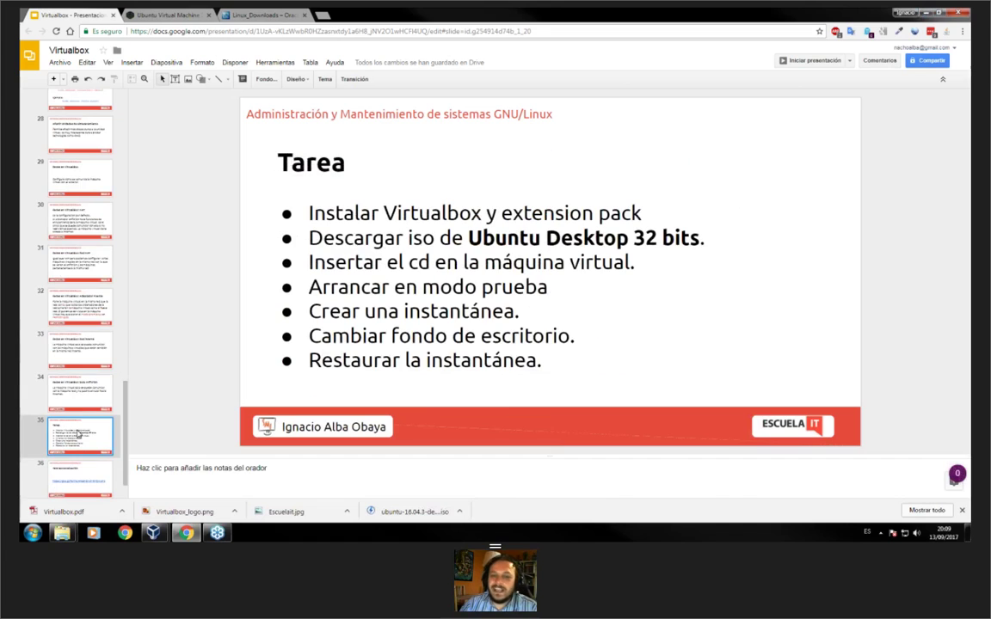
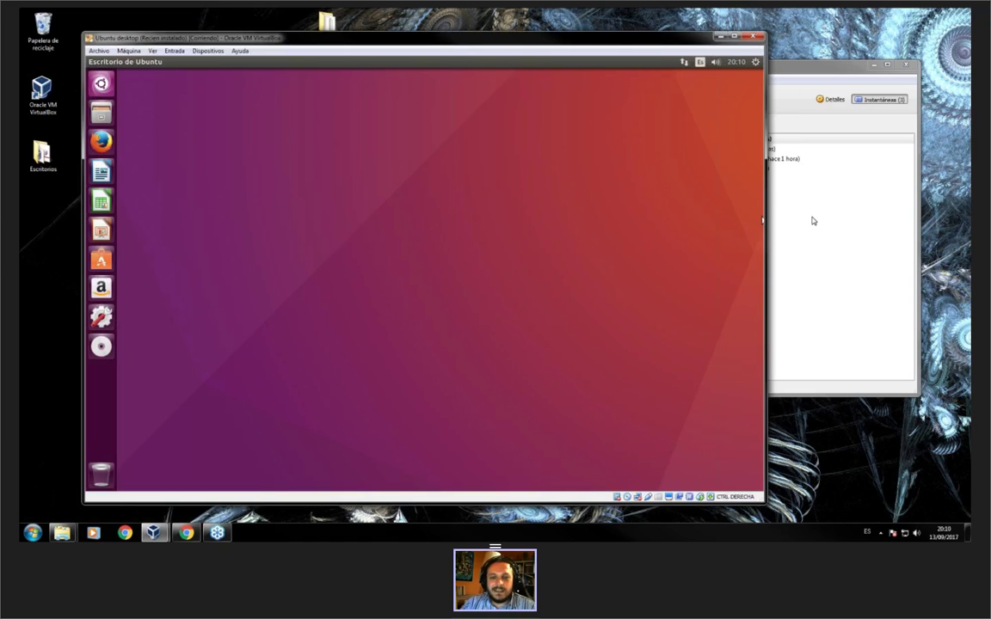
# - Take a snapshot of the running Ubuntu desktop virtual machine named "recien oinstaladas Guest"
pyautogui.click(812, 221)
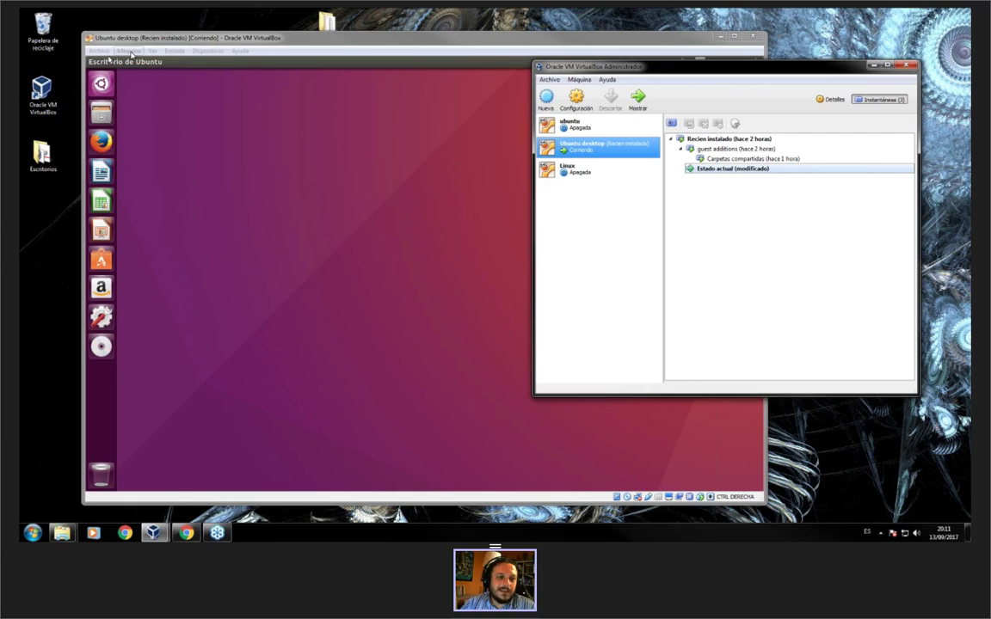
pyautogui.click(129, 52)
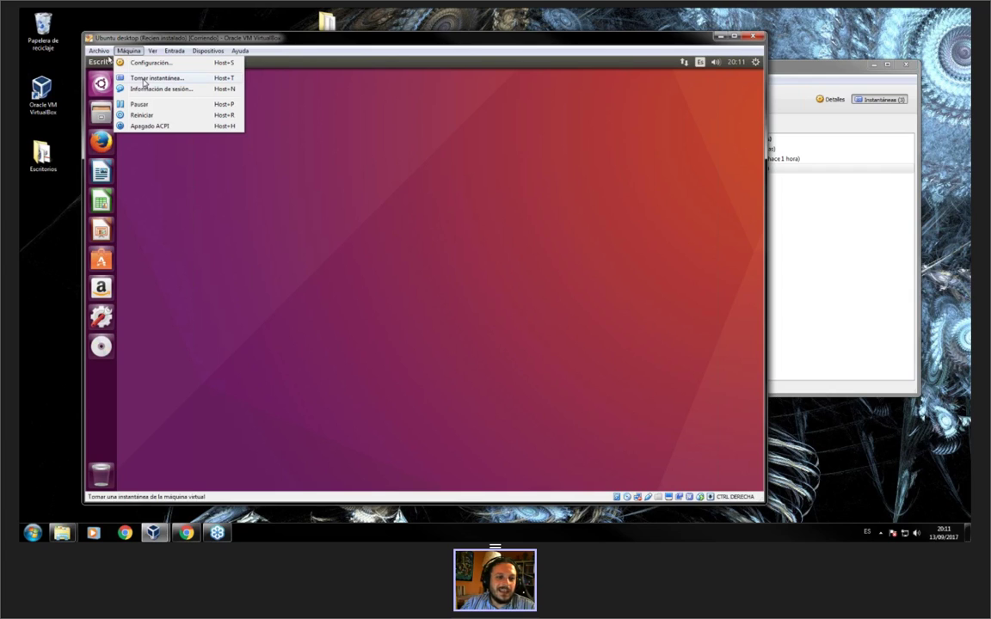
pyautogui.click(818, 185)
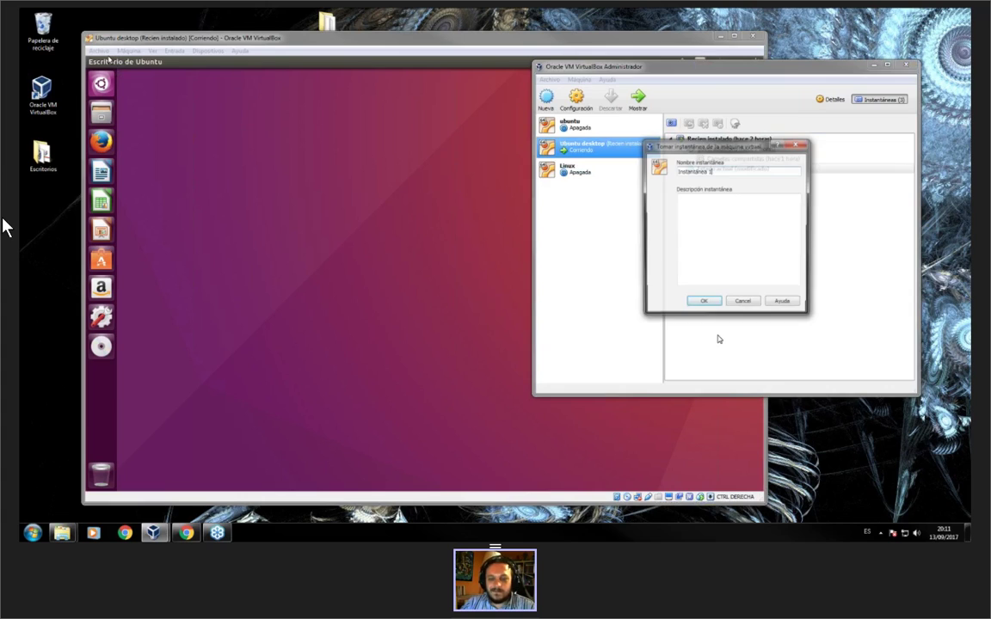
pyautogui.write('re')
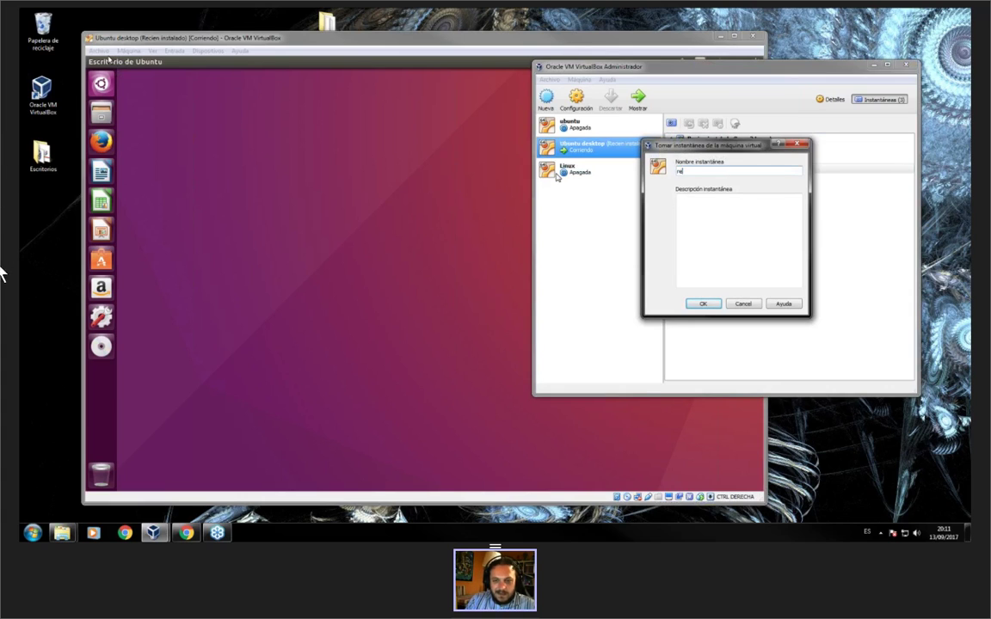
pyautogui.write('cien oinstal')
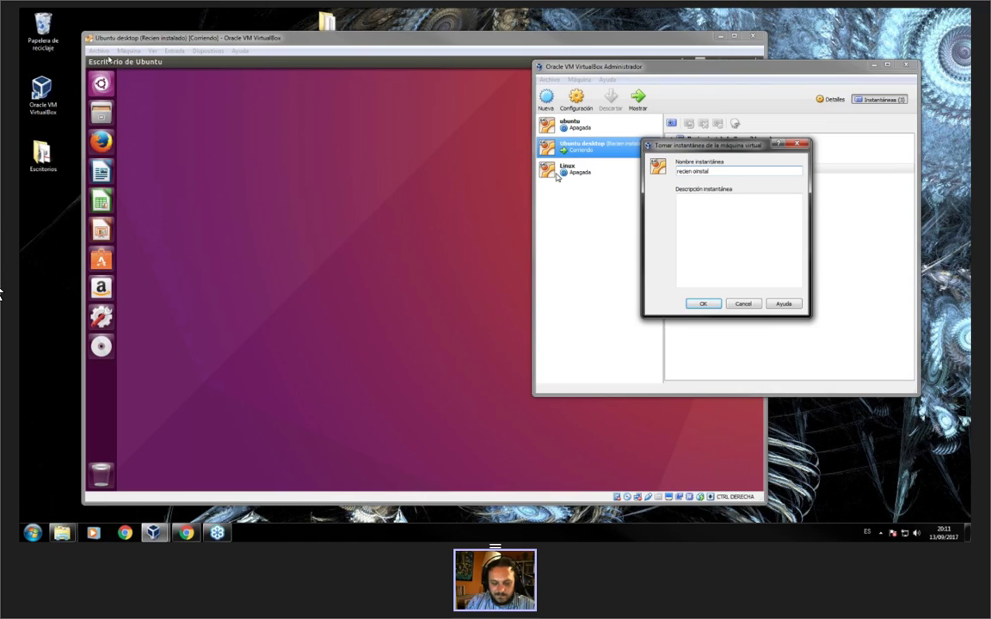
pyautogui.write('adas G')
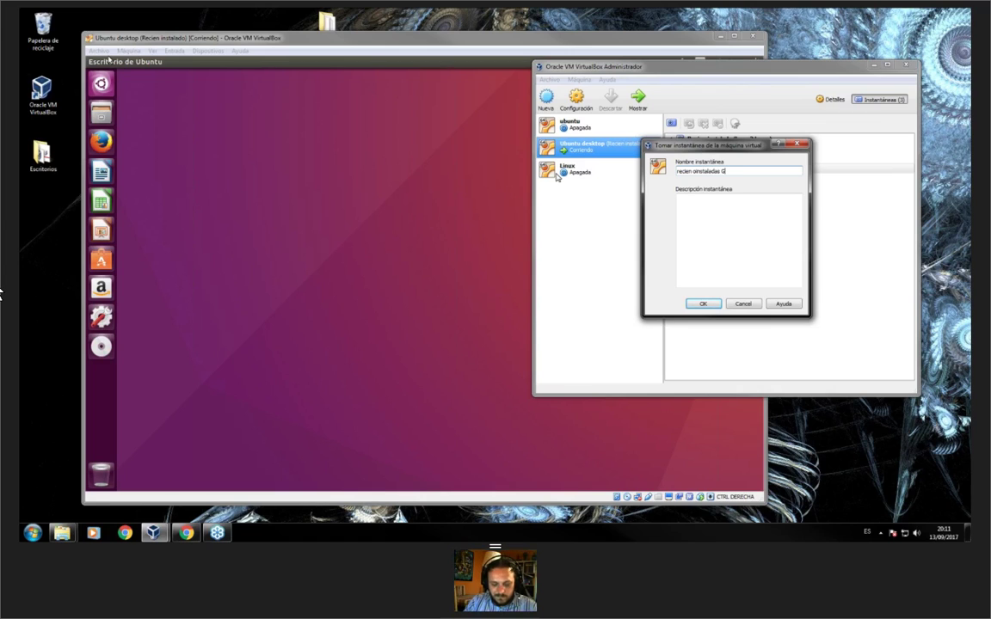
pyautogui.write('uest')
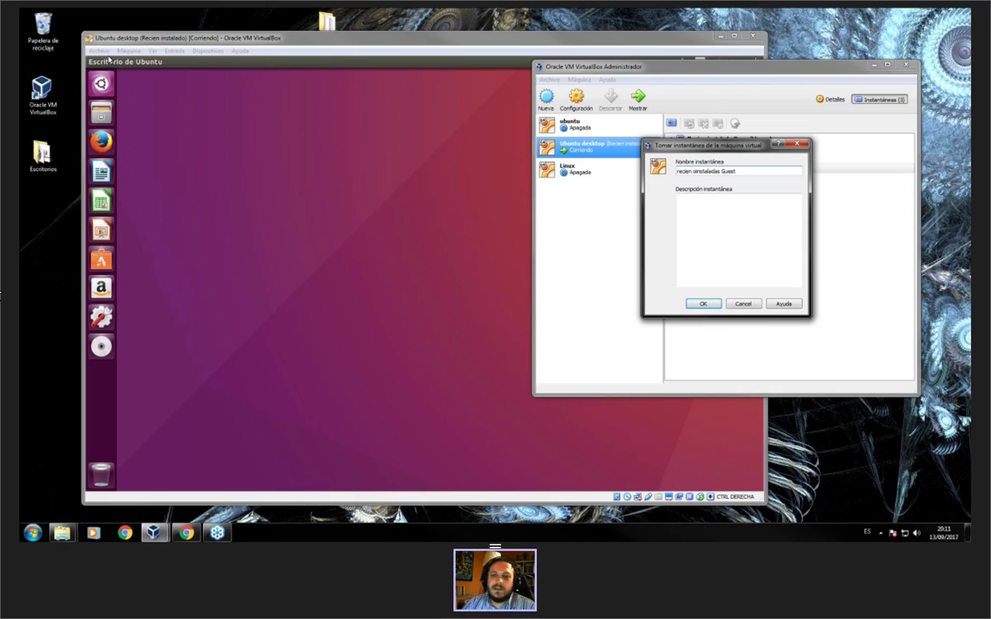
pyautogui.hotkey('ctrl', 'a')
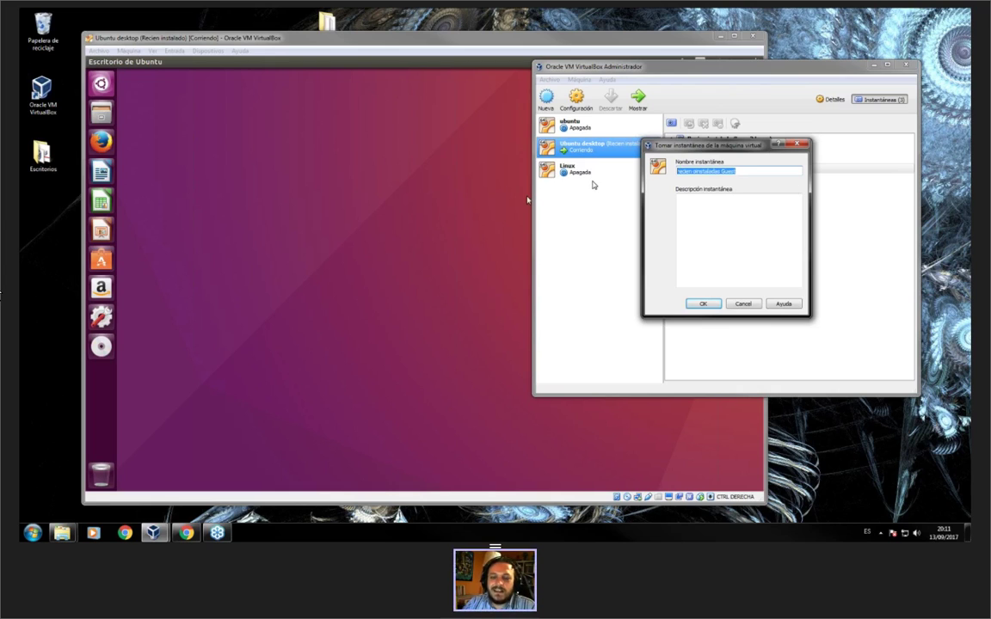
pyautogui.click(702, 304)
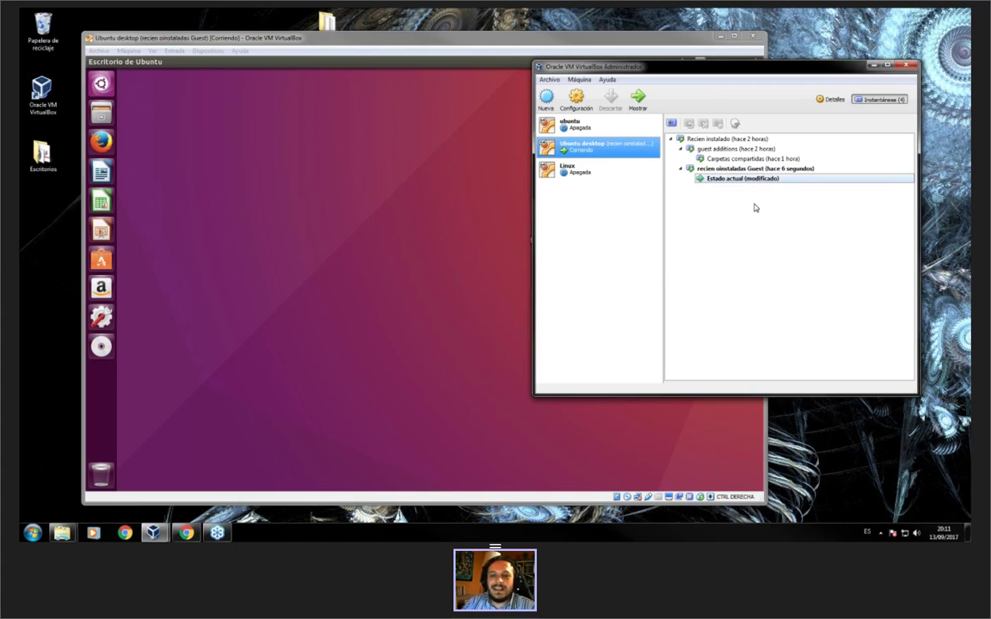
# - Change the Ubuntu guest's desktop background to "Black hole" and close the appearance settings
pyautogui.click(467, 217)
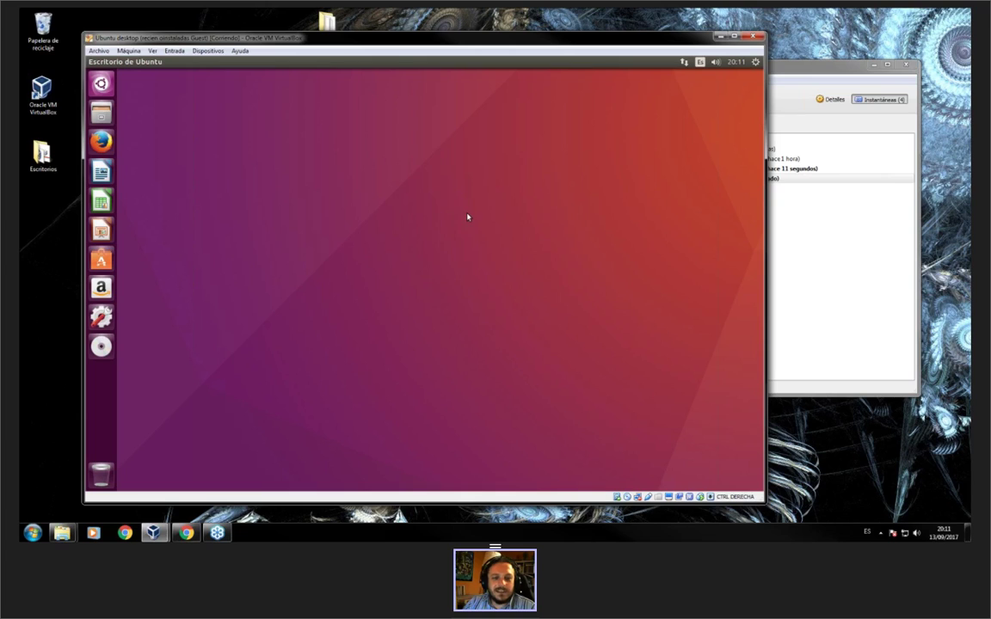
pyautogui.rightClick(439, 203)
pyautogui.click(465, 260)
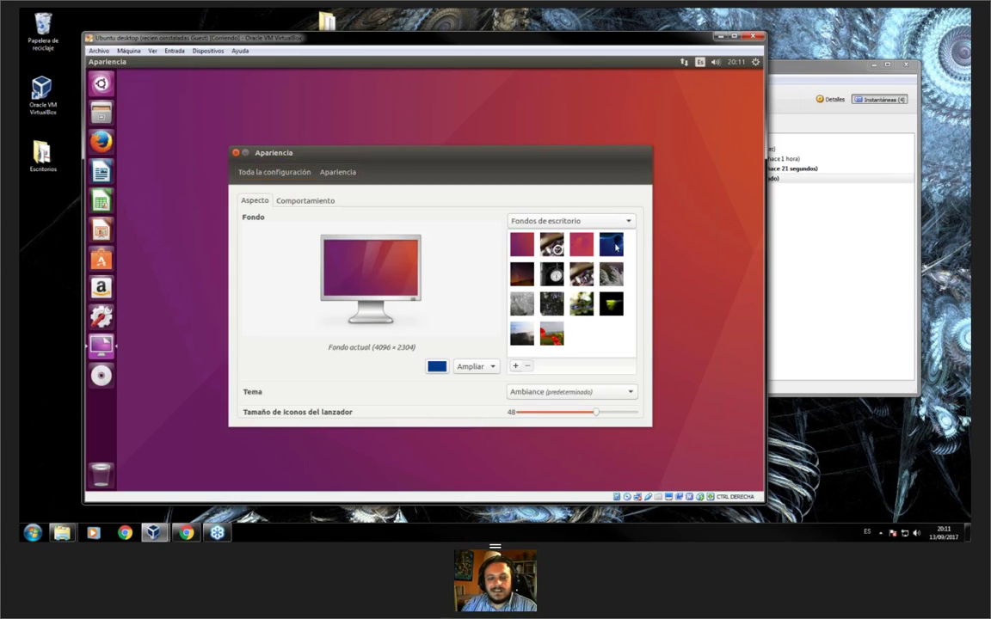
pyautogui.click(615, 247)
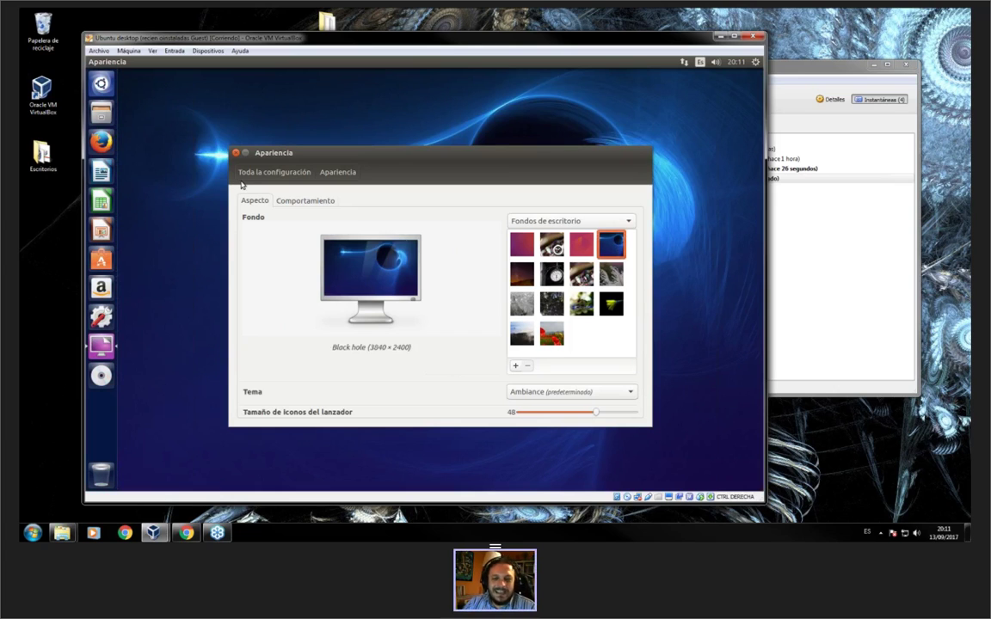
pyautogui.click(236, 153)
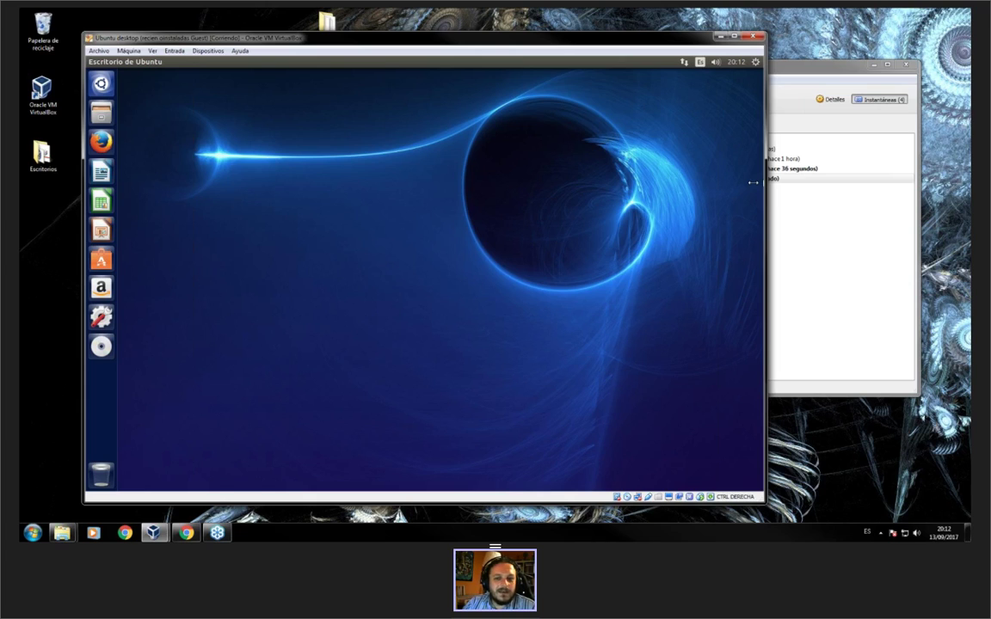
# - Narrow the virtual machine window to uncover the snapshot list, and power off the machine without restoring its snapshot
pyautogui.moveTo(752, 182); pyautogui.dragTo(716, 182)
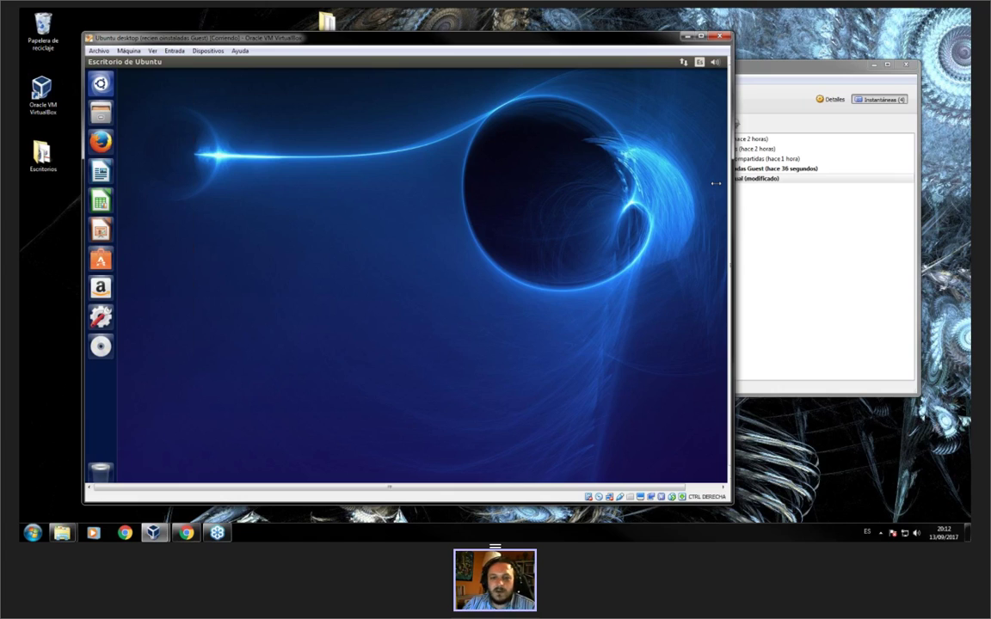
pyautogui.moveTo(716, 182); pyautogui.dragTo(587, 182)
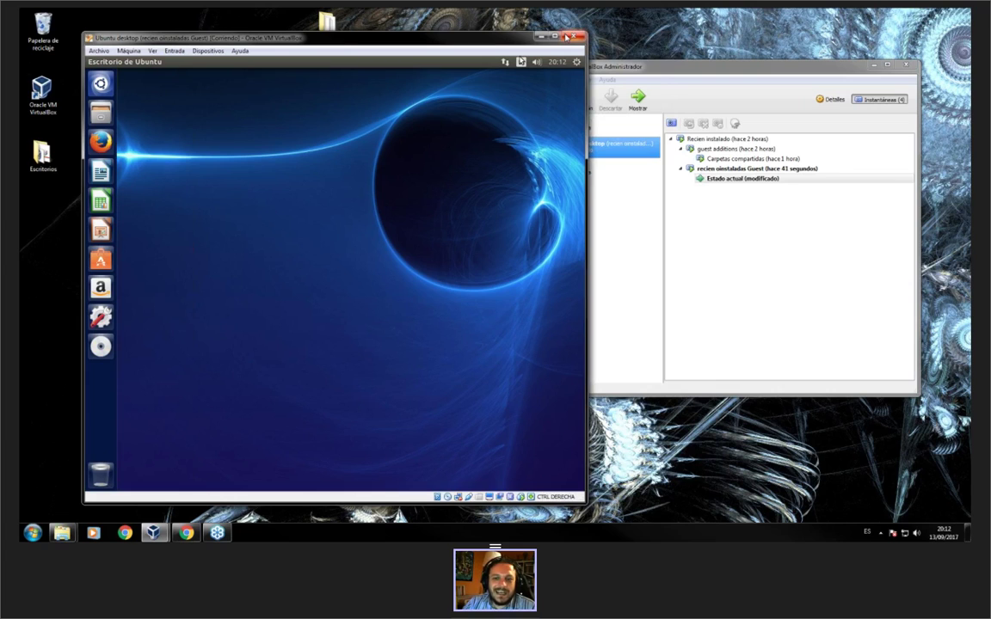
pyautogui.click(567, 37)
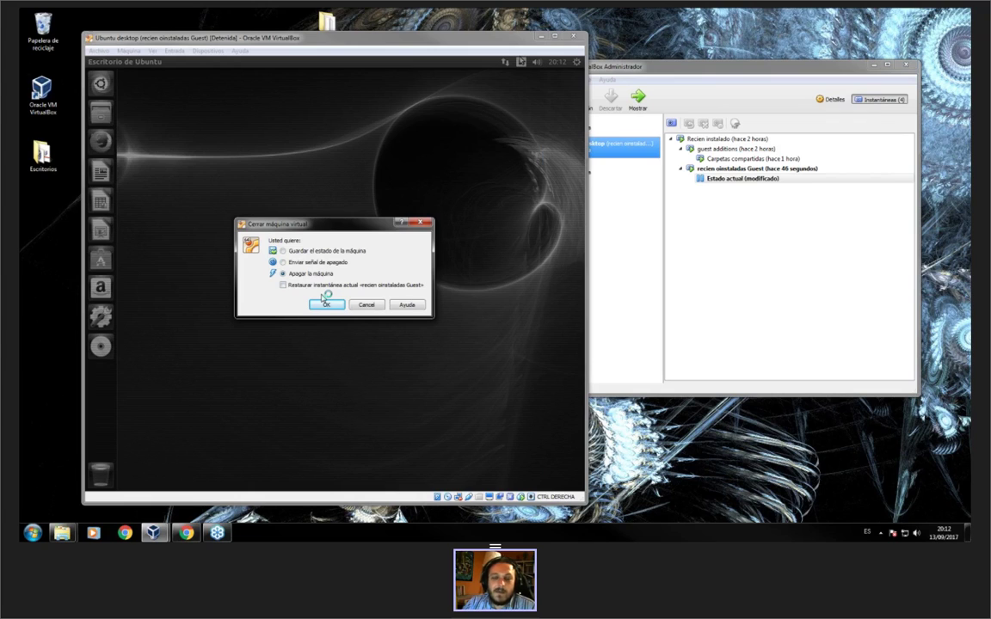
pyautogui.click(325, 302)
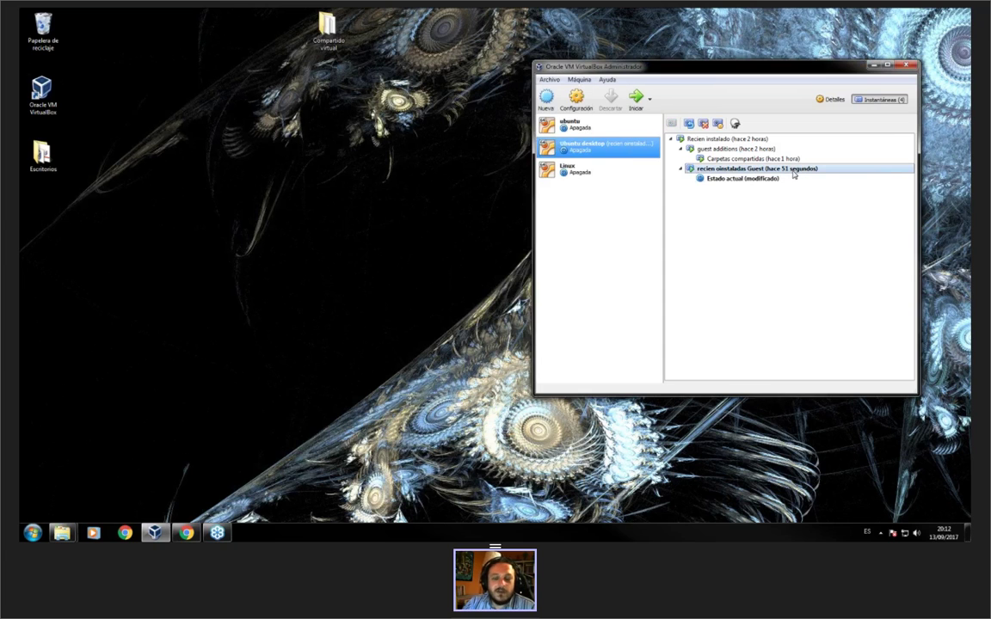
# - Restore the "recien oinstaladas Guest" snapshot without saving the current state, and start the Ubuntu desktop virtual machine again
pyautogui.click(688, 123)
pyautogui.click(658, 247)
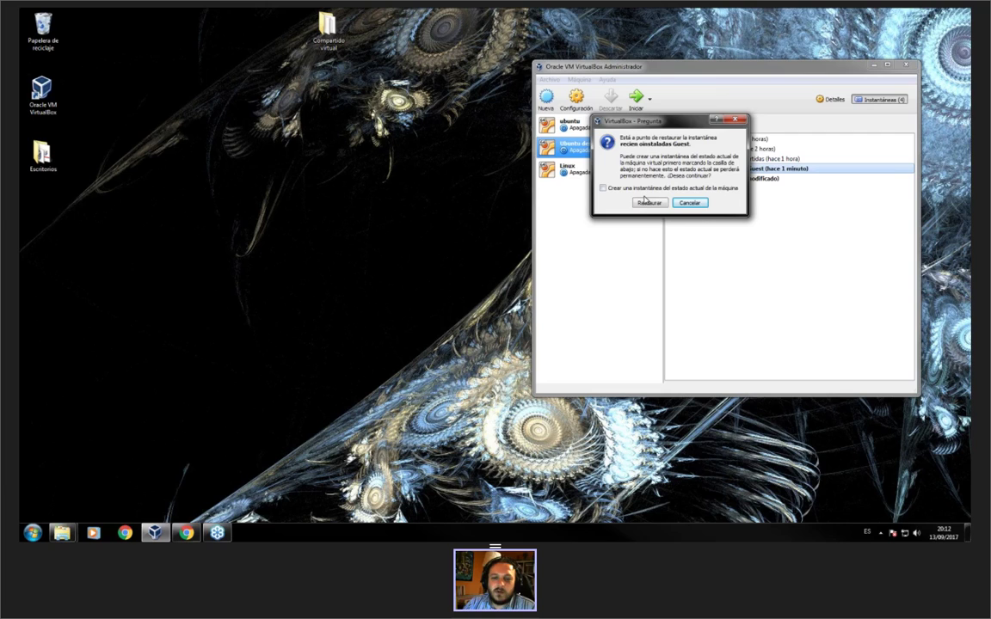
pyautogui.click(646, 203)
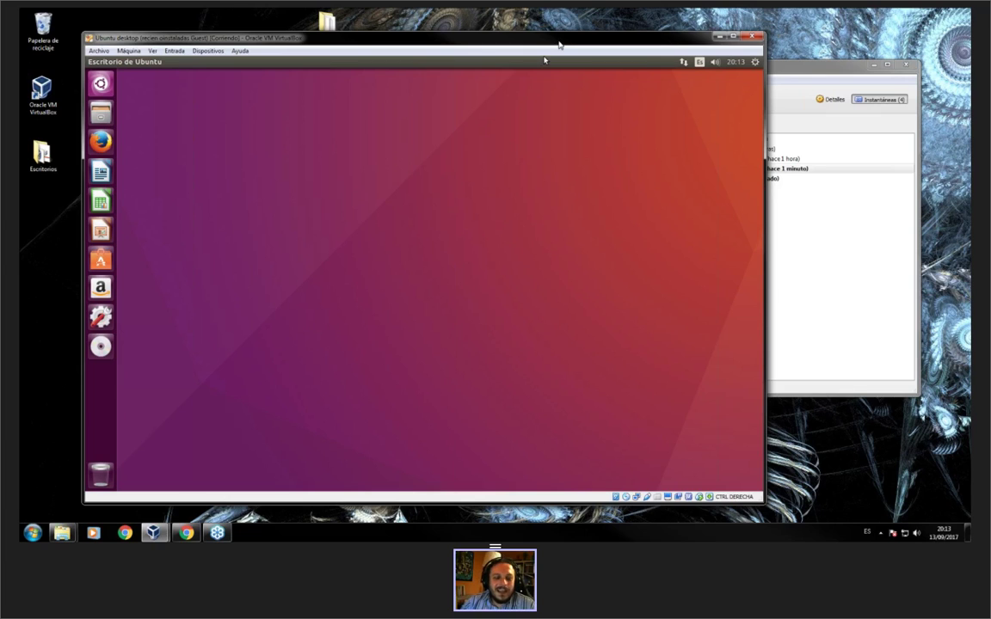
pyautogui.moveTo(559, 45); pyautogui.dragTo(466, 51)
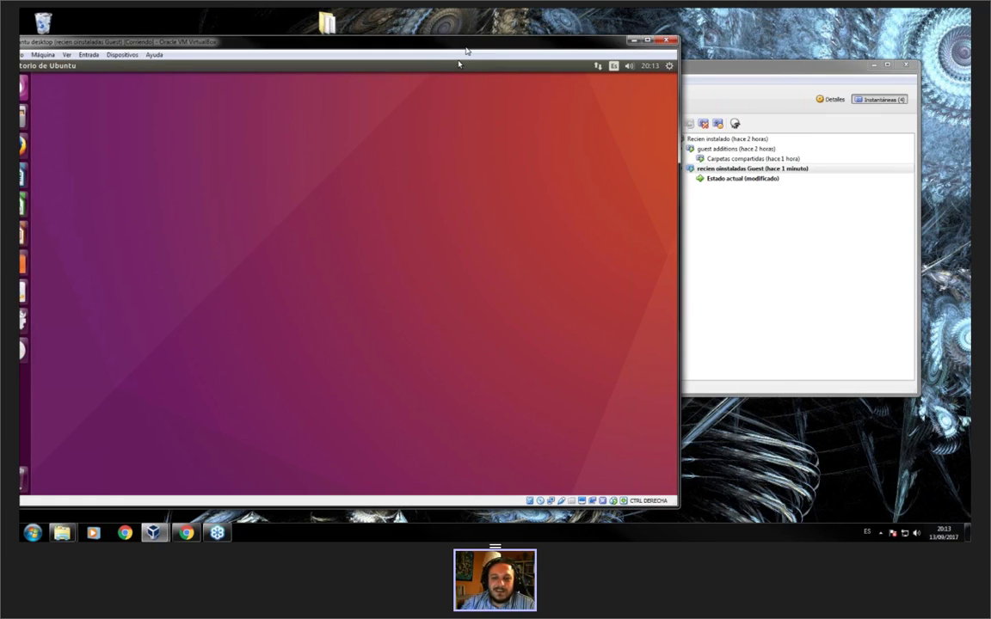
pyautogui.moveTo(466, 51); pyautogui.dragTo(697, 34)
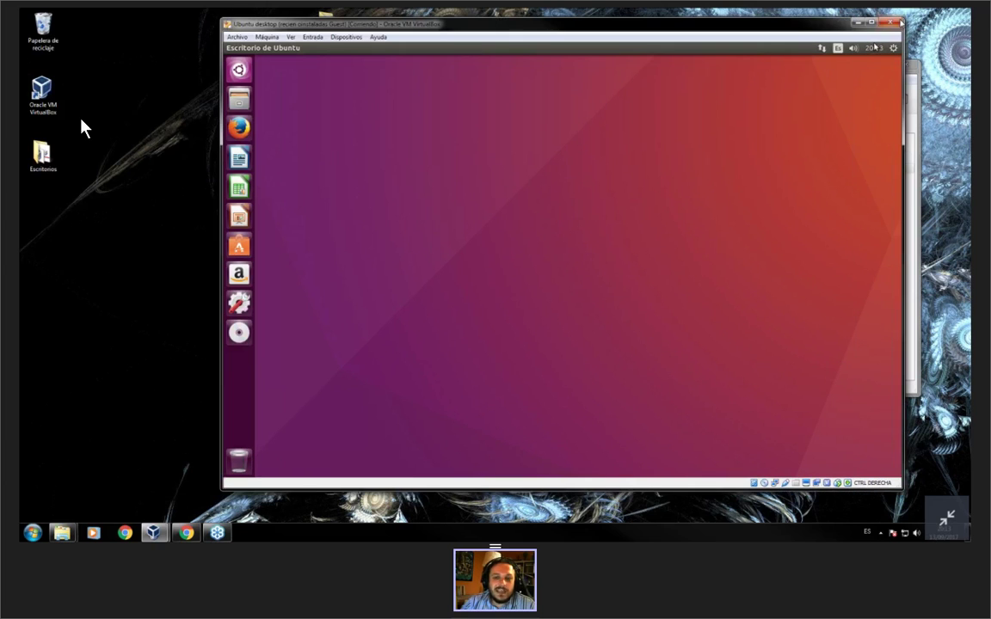
pyautogui.moveTo(766, 45); pyautogui.dragTo(635, 54)
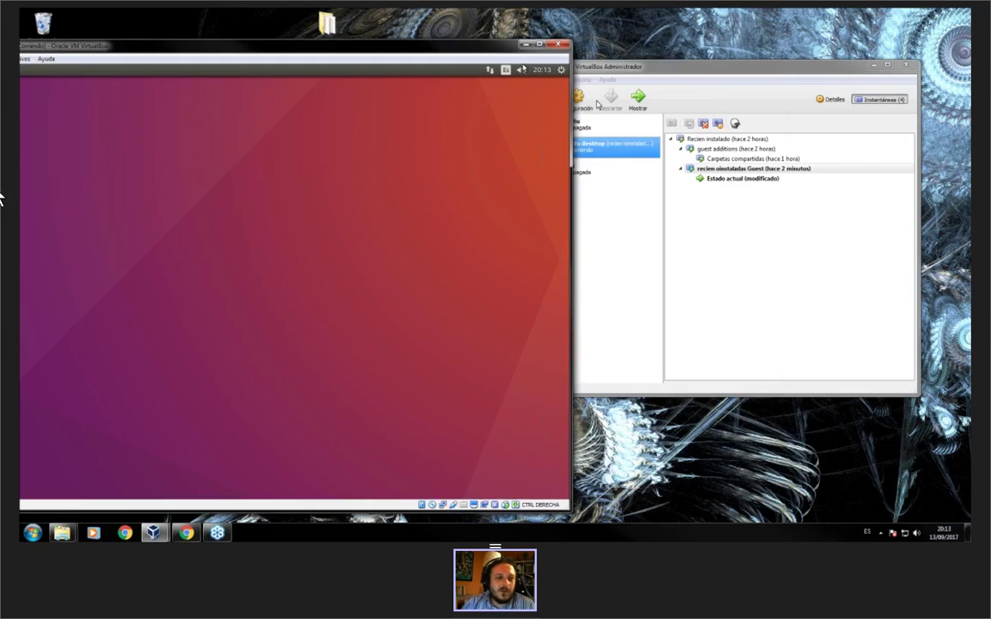
pyautogui.moveTo(634, 34); pyautogui.dragTo(434, 48)
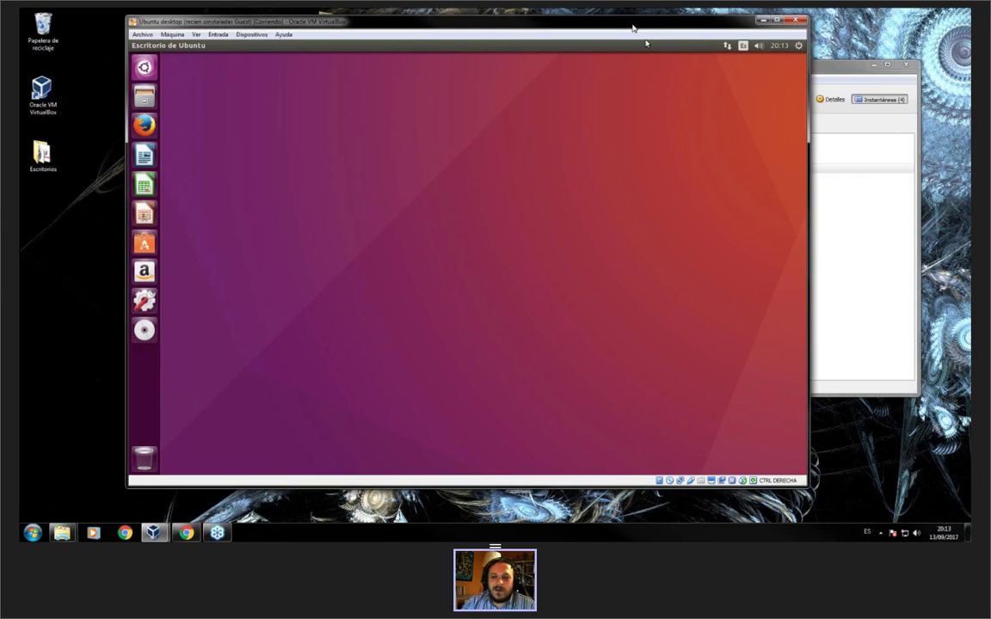
pyautogui.moveTo(632, 28); pyautogui.dragTo(457, 59)
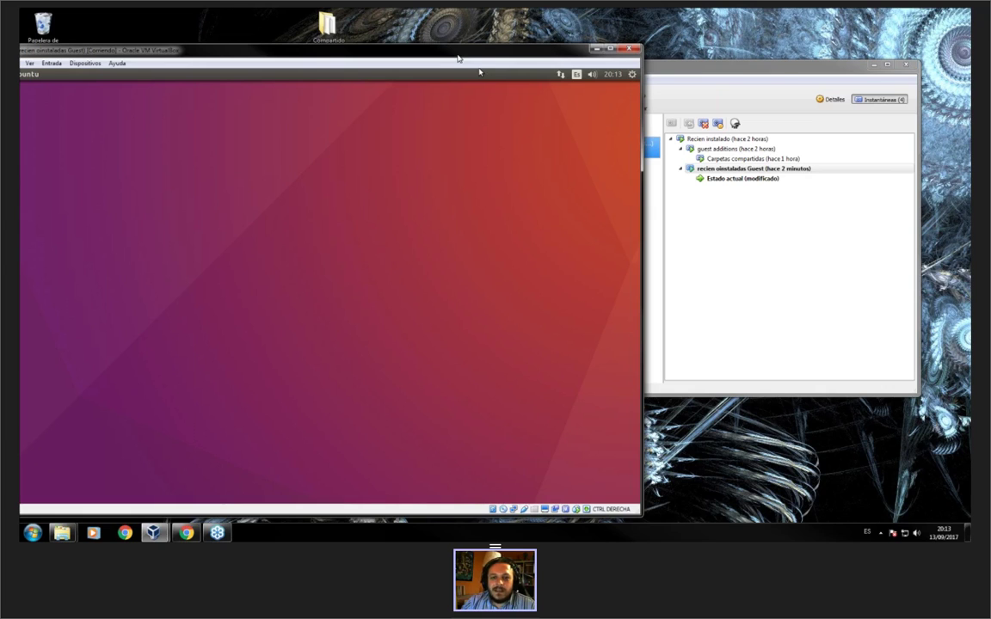
pyautogui.moveTo(457, 58); pyautogui.dragTo(596, 36)
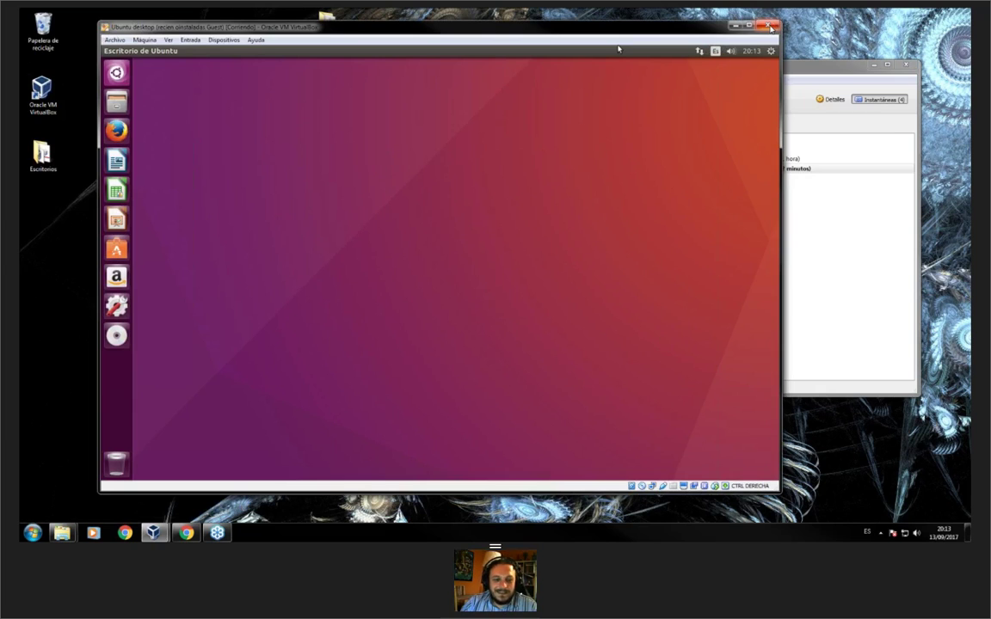
pyautogui.moveTo(770, 28); pyautogui.dragTo(722, 123)
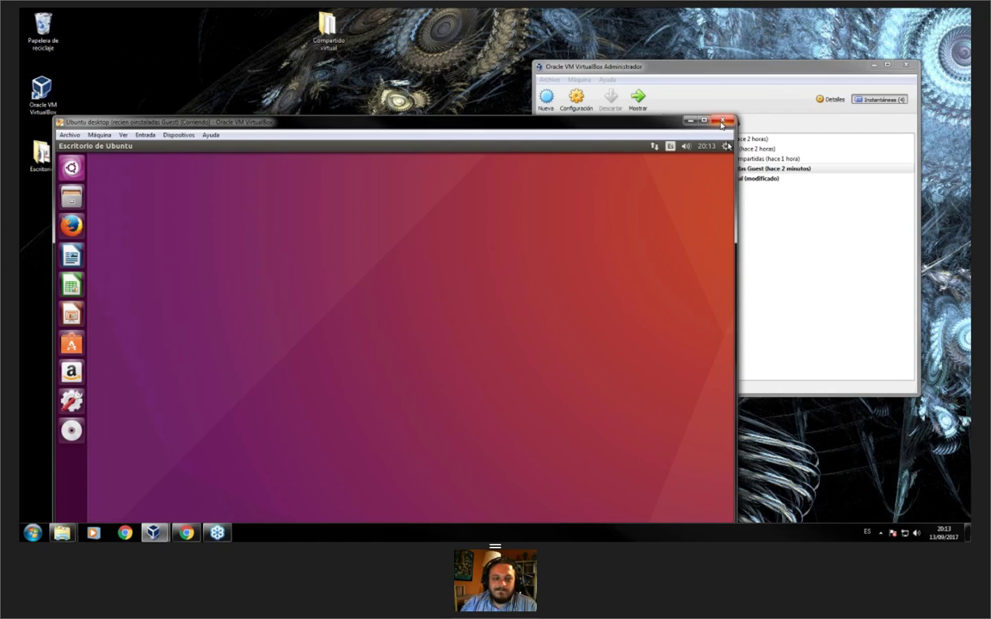
pyautogui.click(722, 122)
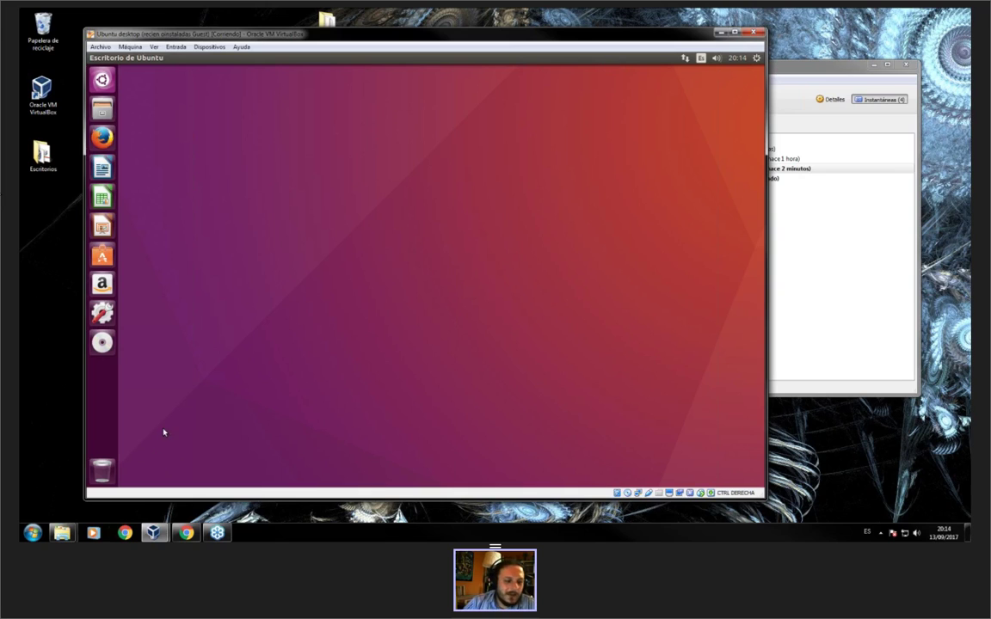
# - Browse drive D: in the host's file explorer, examine the "VirtualBox VMs" folder, return to the drive's root and close the window
pyautogui.click(72, 534)
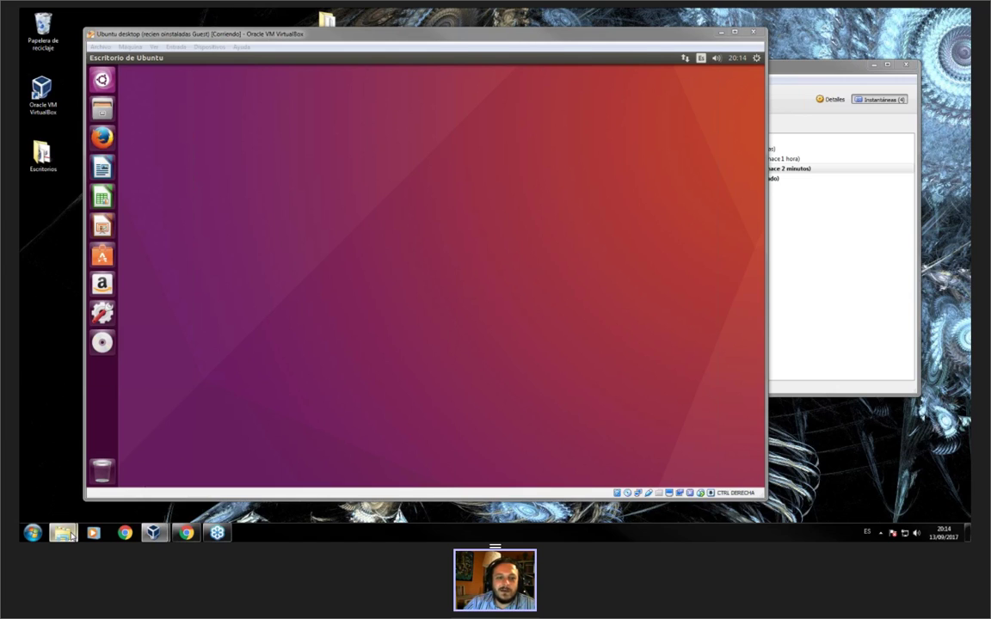
pyautogui.click(71, 534)
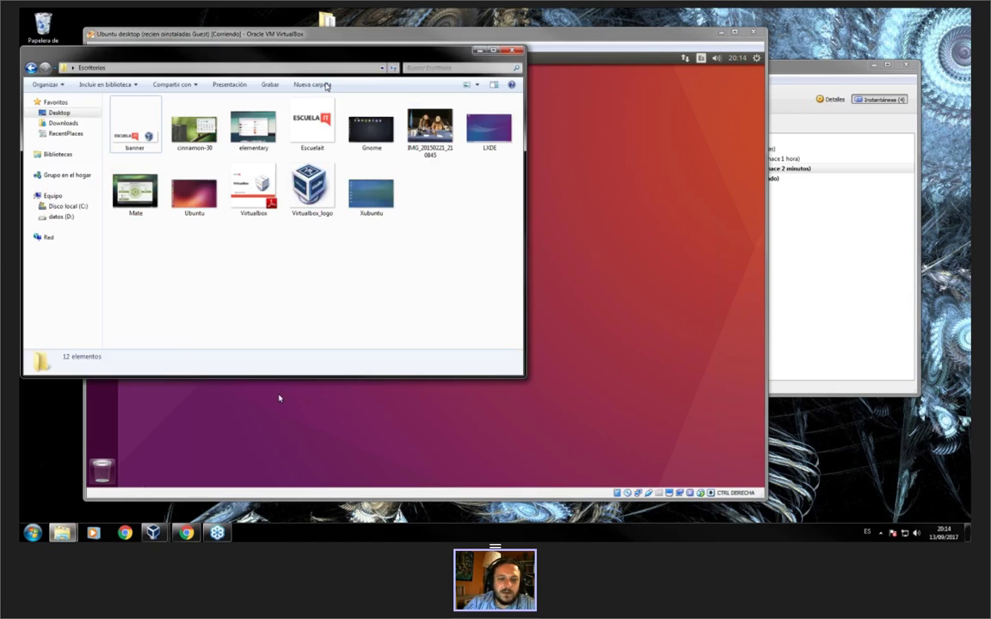
pyautogui.moveTo(327, 53); pyautogui.dragTo(577, 66)
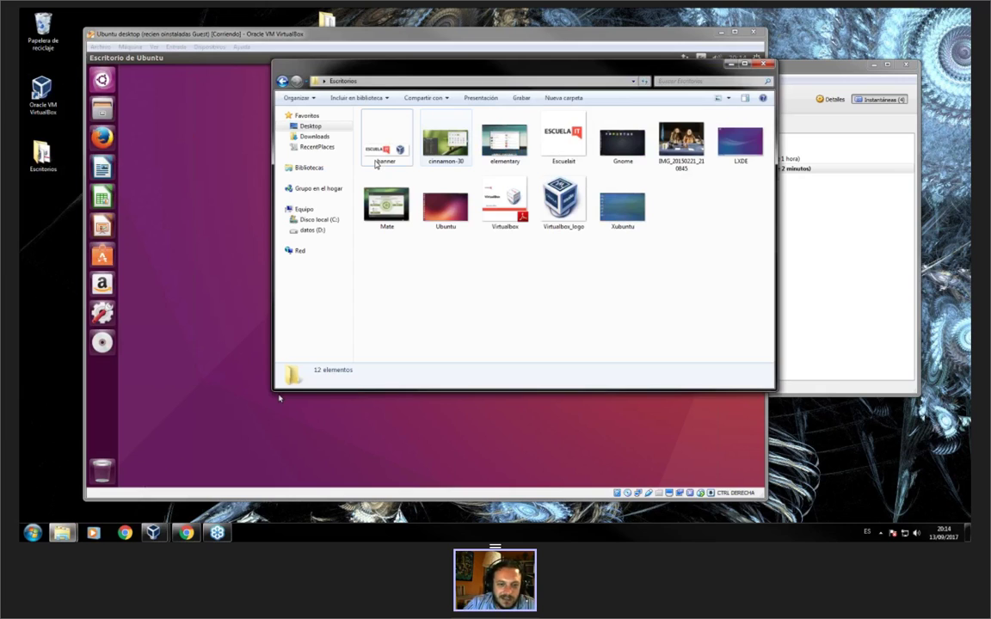
pyautogui.click(312, 229)
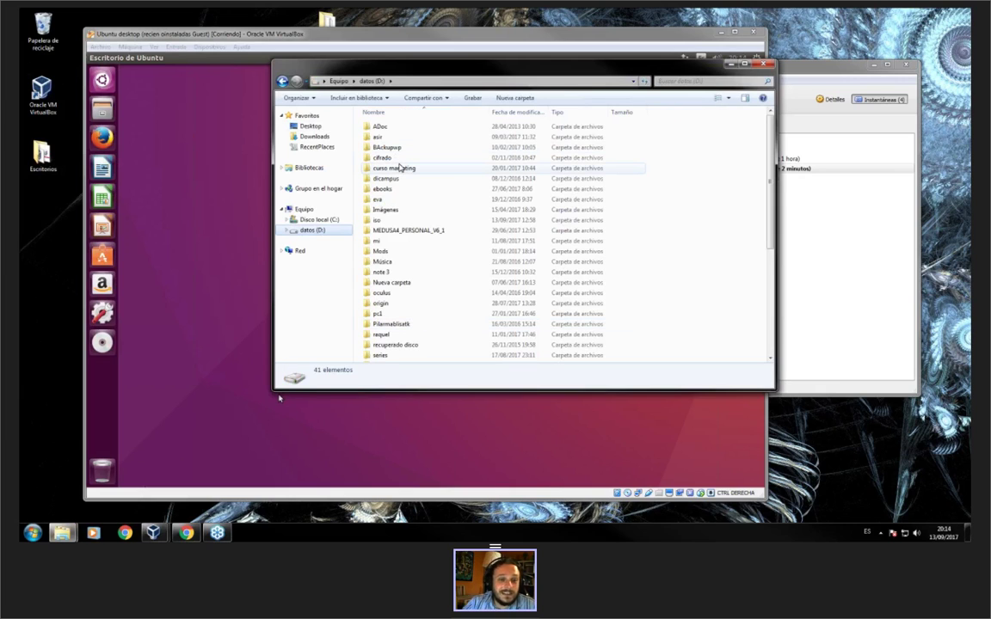
pyautogui.moveTo(412, 167)
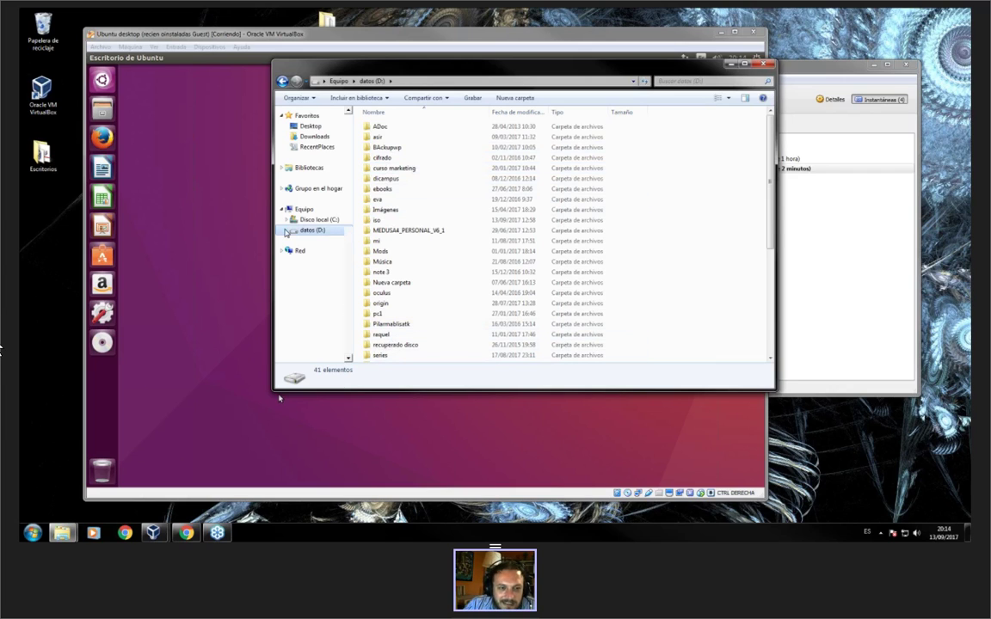
pyautogui.click(285, 230)
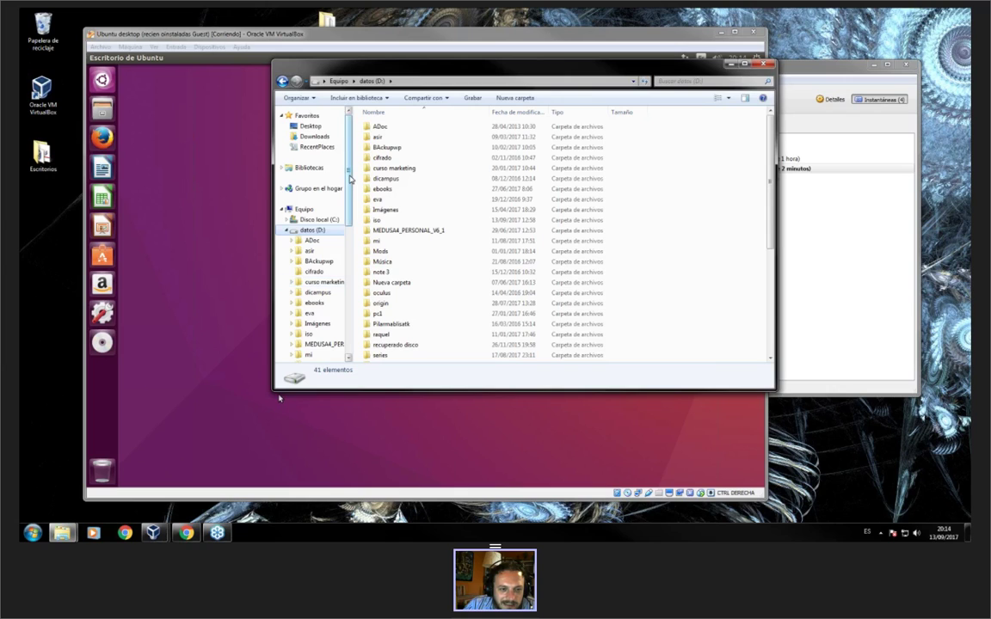
pyautogui.scroll(-4, 344, 236)
pyautogui.moveTo(344, 236); pyautogui.dragTo(348, 300)
pyautogui.click(325, 299)
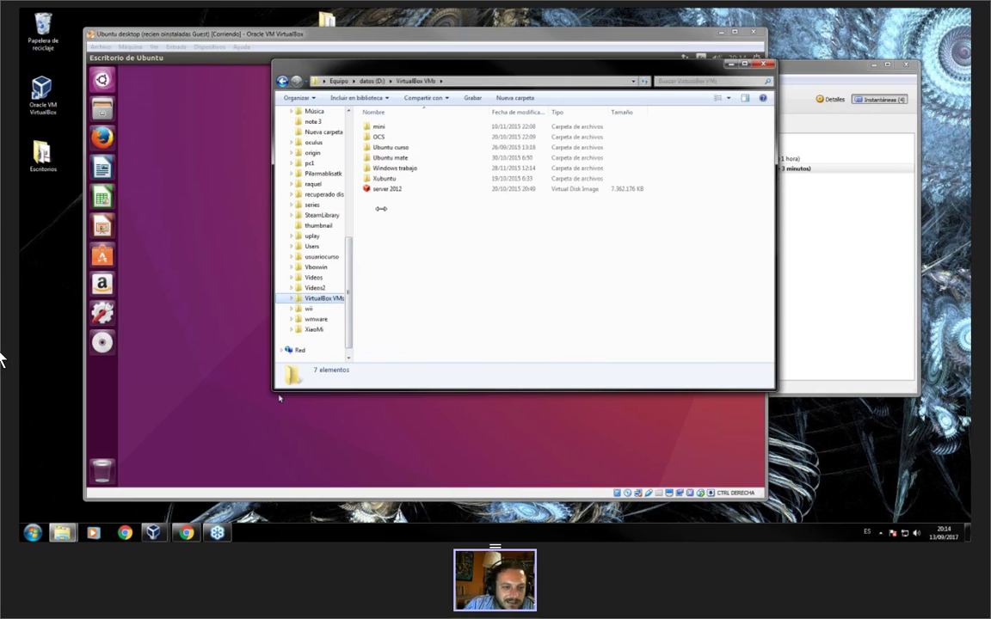
pyautogui.hotkey('alt', 'Left')
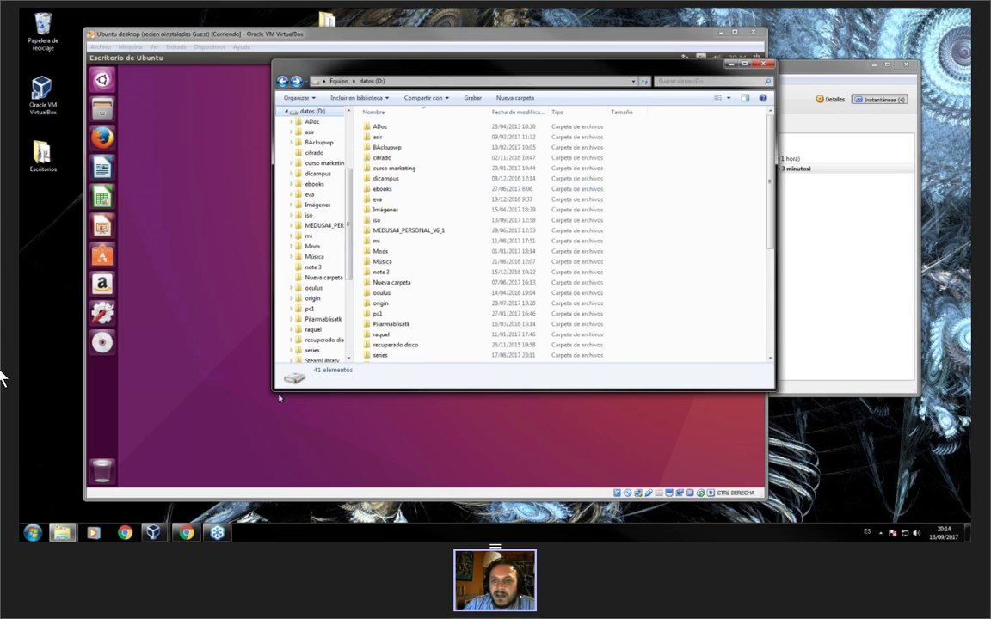
pyautogui.click(762, 64)
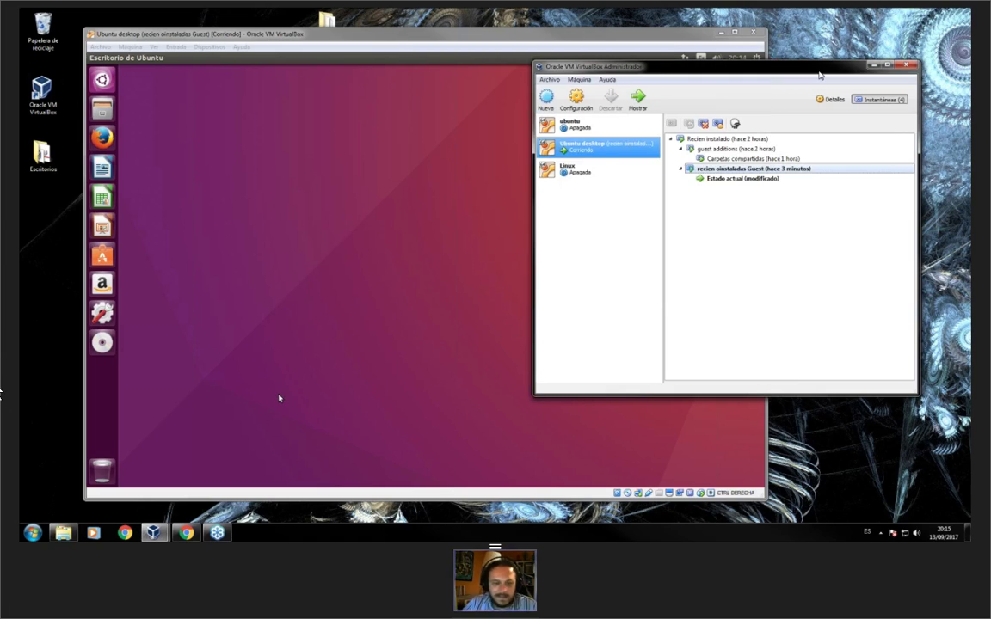
# - Check the default machine folder in the VirtualBox preferences and examine the files in the Ubuntu desktop machine's "Snapshots" folder
pyautogui.hotkey('ctrl', 'g')
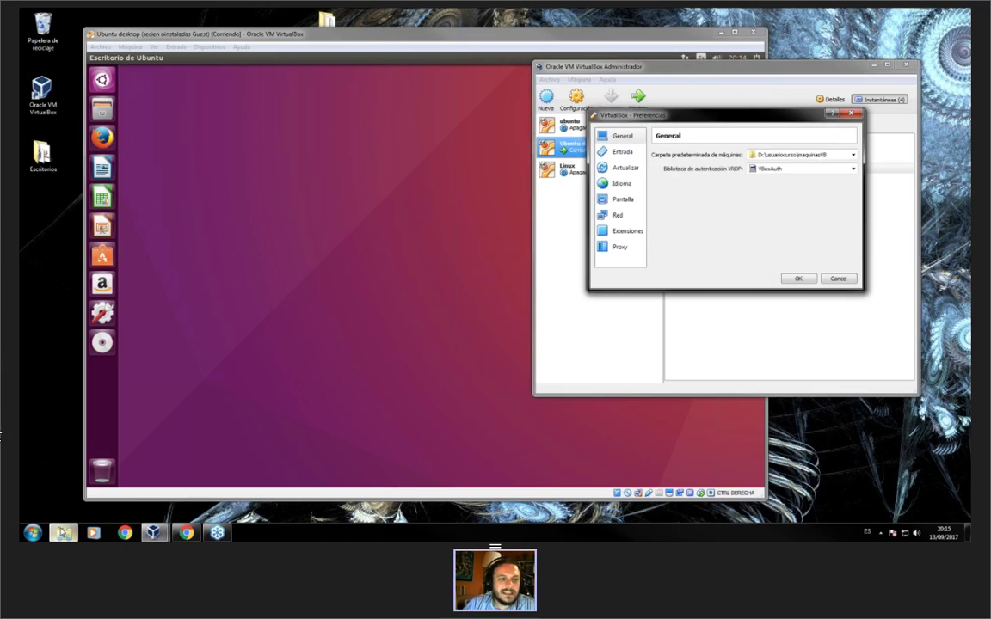
pyautogui.click(0, 439)
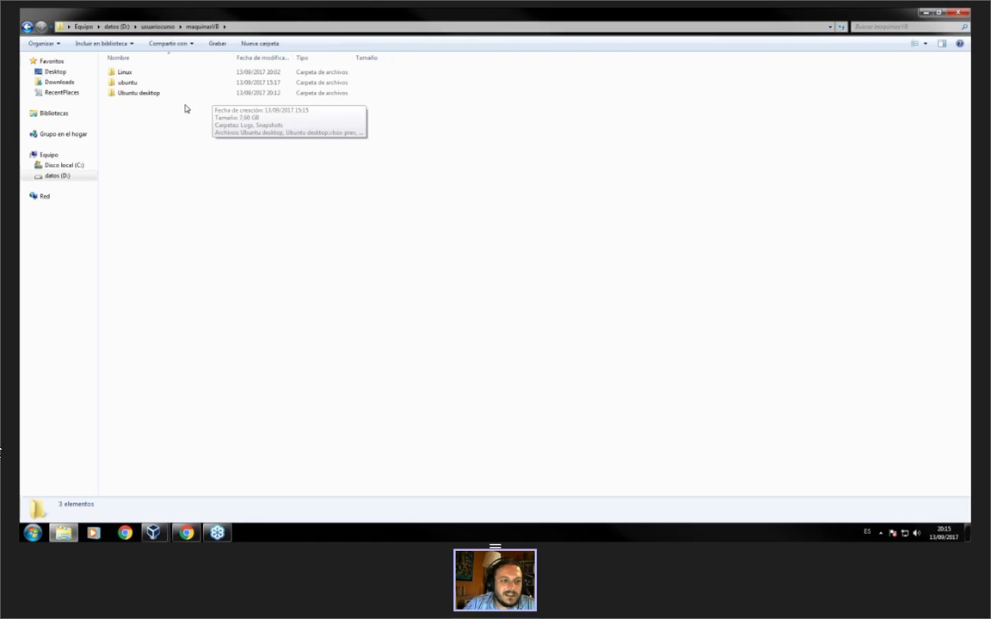
pyautogui.doubleClick(135, 91)
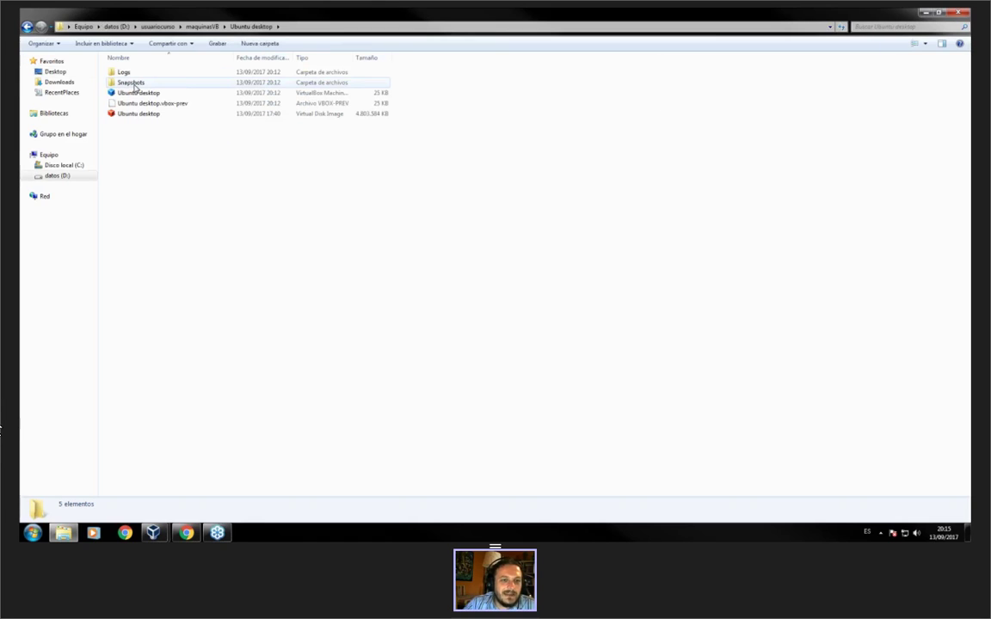
pyautogui.doubleClick(134, 83)
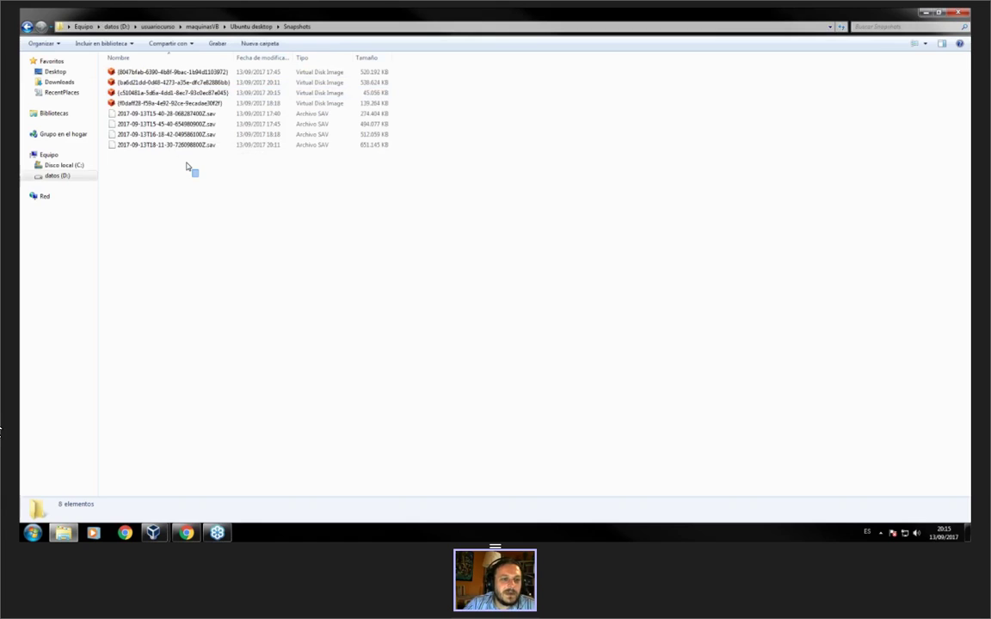
pyautogui.moveTo(185, 167); pyautogui.dragTo(199, 67)
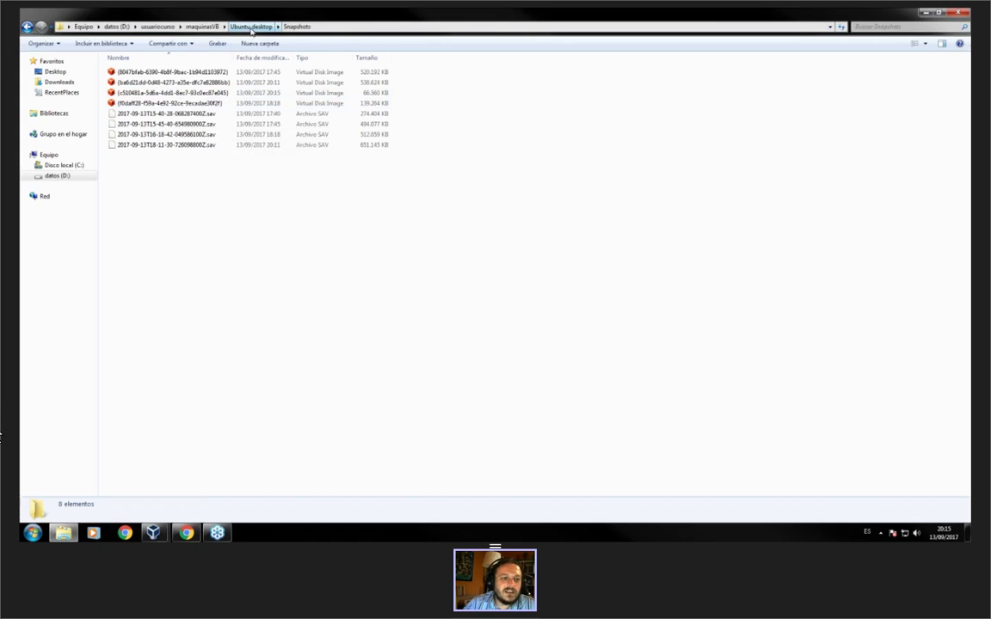
# - Compare the Ubuntu desktop virtual disk image and machine definition file with the "Snapshots" folder contents, and minimize the file explorer
pyautogui.click(251, 28)
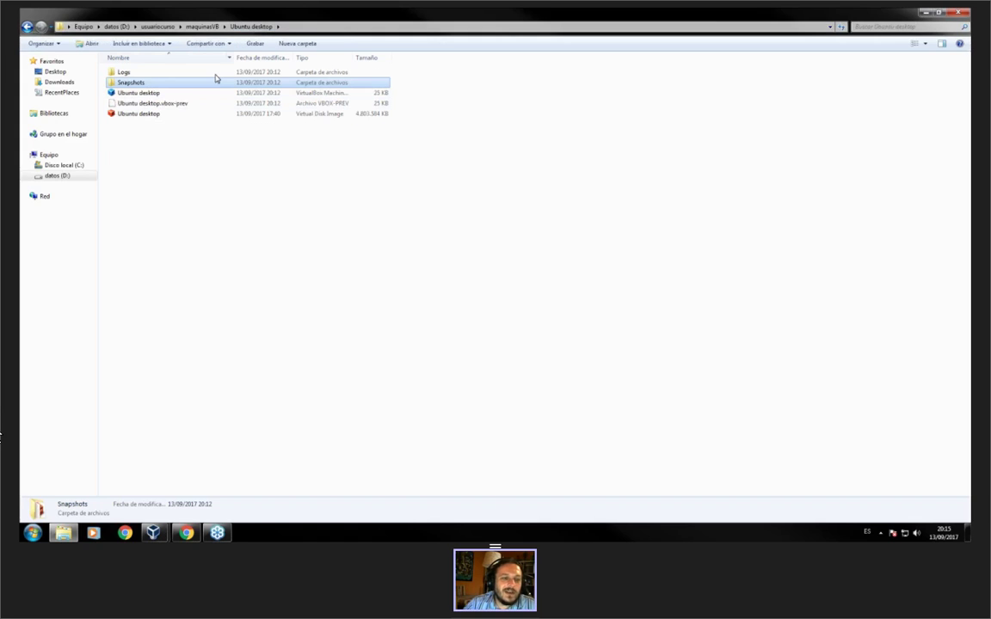
pyautogui.click(148, 115)
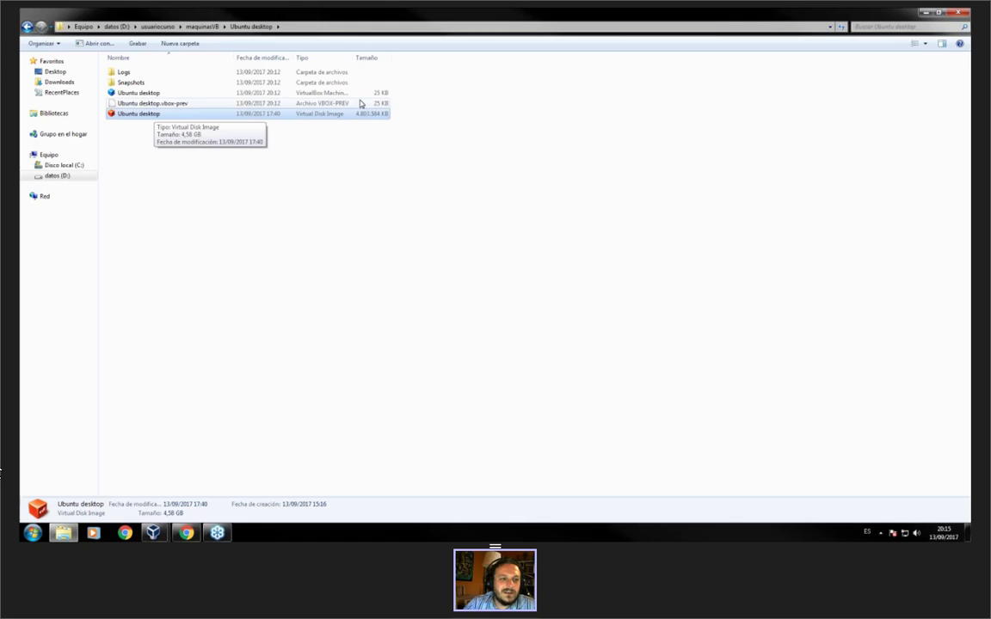
pyautogui.doubleClick(140, 83)
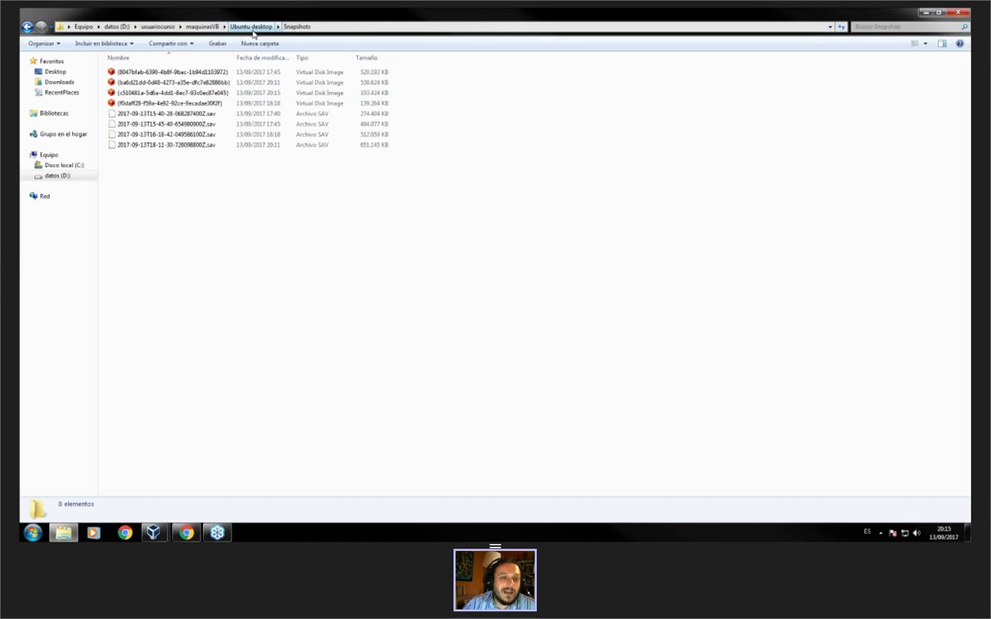
pyautogui.click(252, 26)
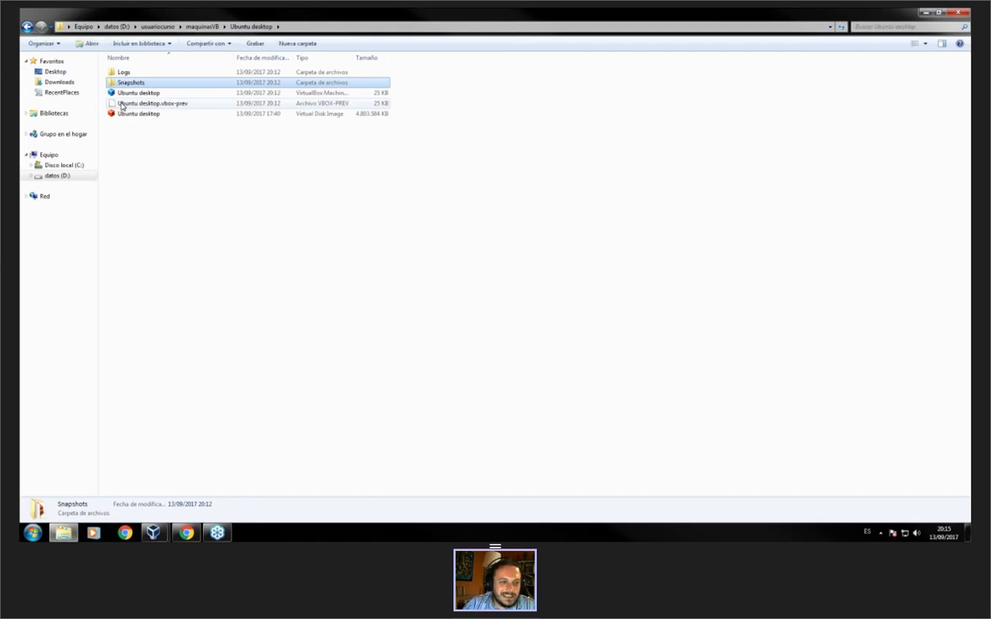
pyautogui.press('Down')
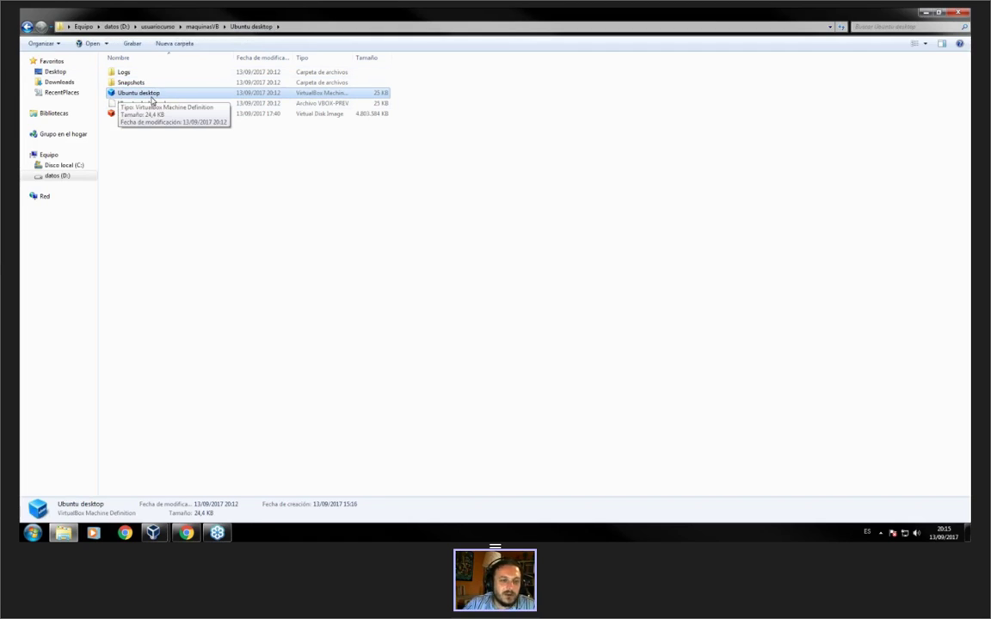
pyautogui.click(923, 12)
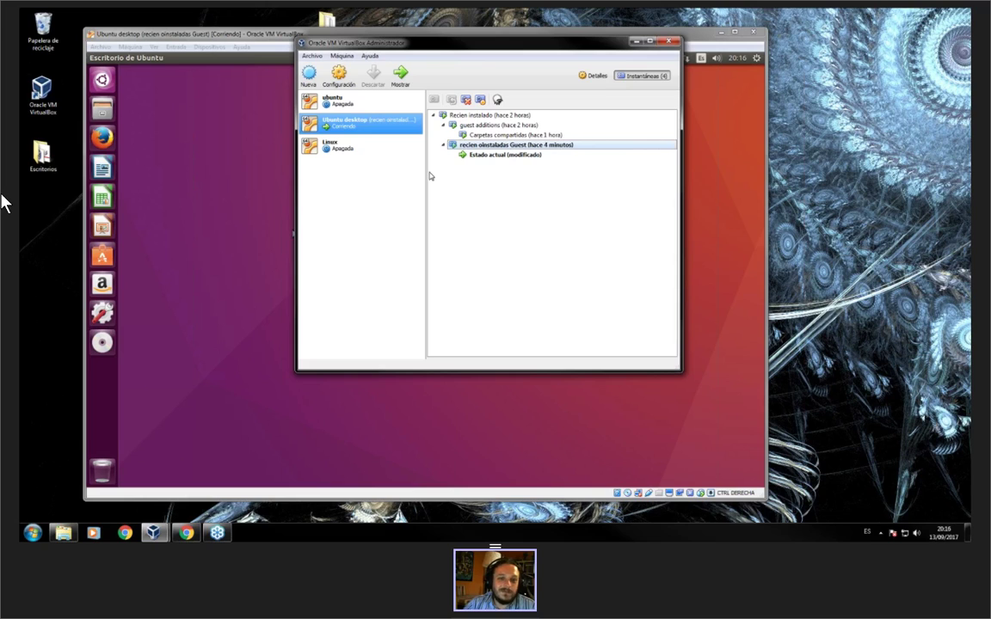
# - Compare the snapshot lists of the "Linux" and "Ubuntu desktop" virtual machines, ending on Ubuntu desktop
pyautogui.click(482, 135)
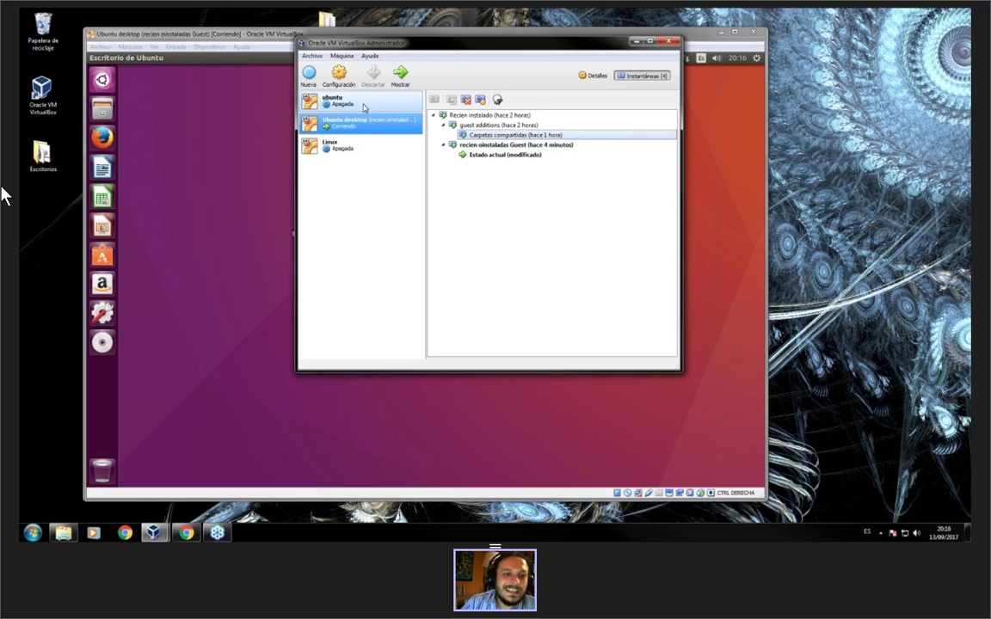
pyautogui.click(331, 144)
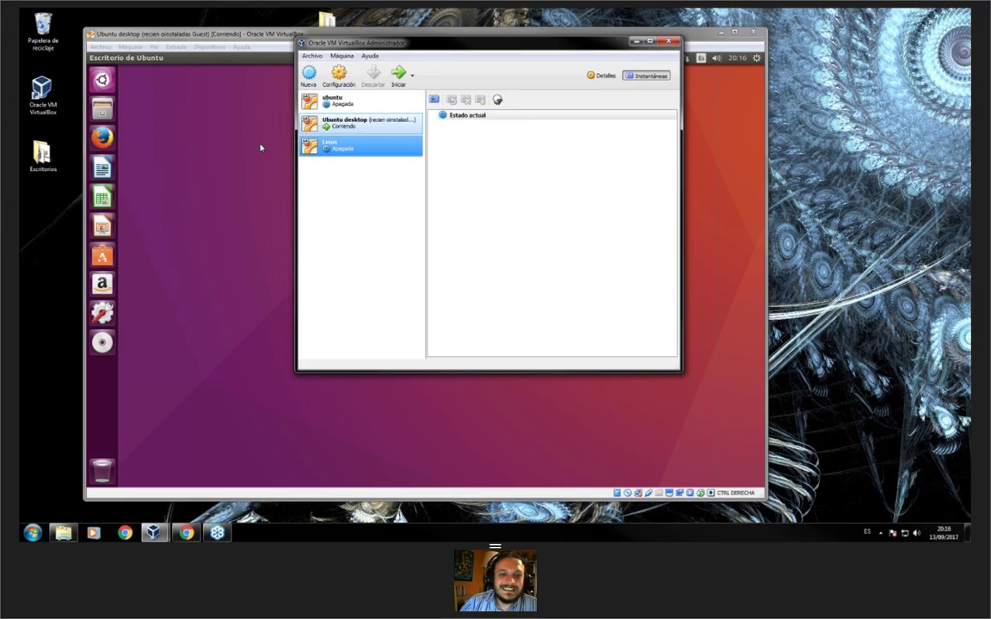
pyautogui.click(357, 122)
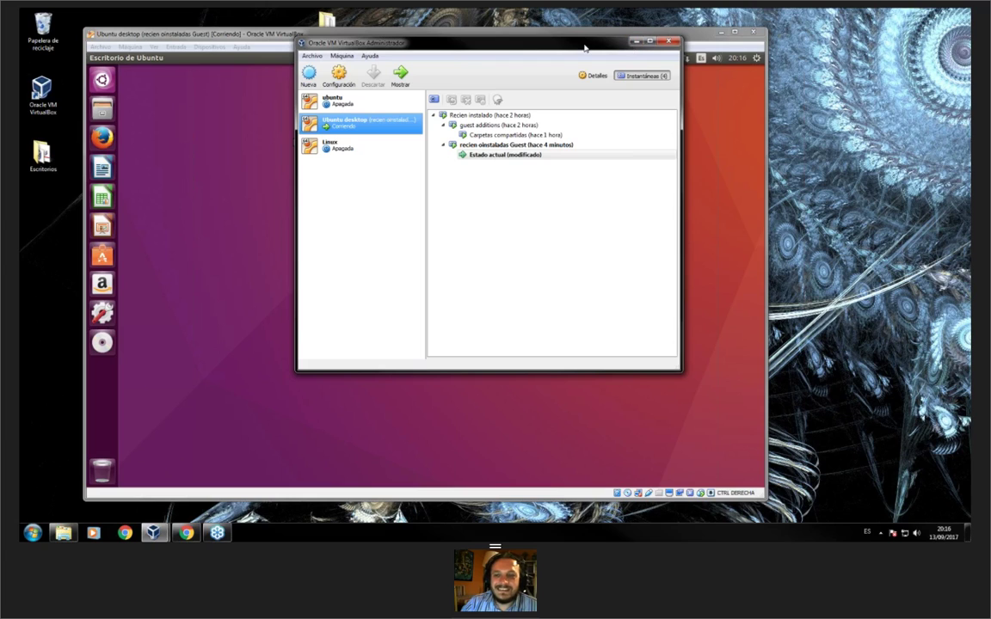
# - Arrange the VirtualBox manager and the running virtual machine window so the snapshot list and the Ubuntu desktop can both be seen
pyautogui.moveTo(584, 47); pyautogui.dragTo(642, 51)
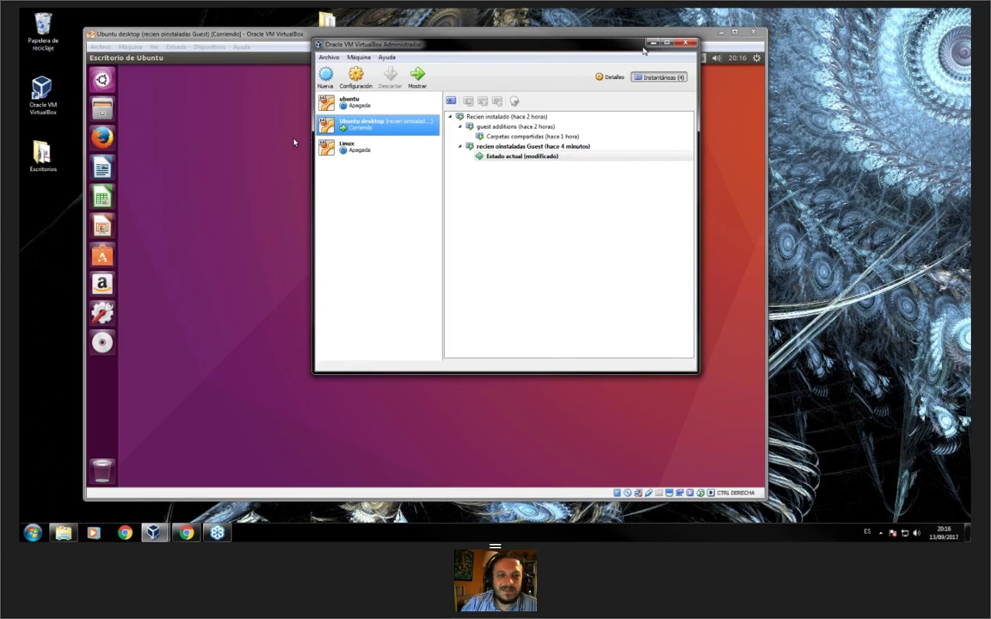
pyautogui.moveTo(642, 50); pyautogui.dragTo(895, 27)
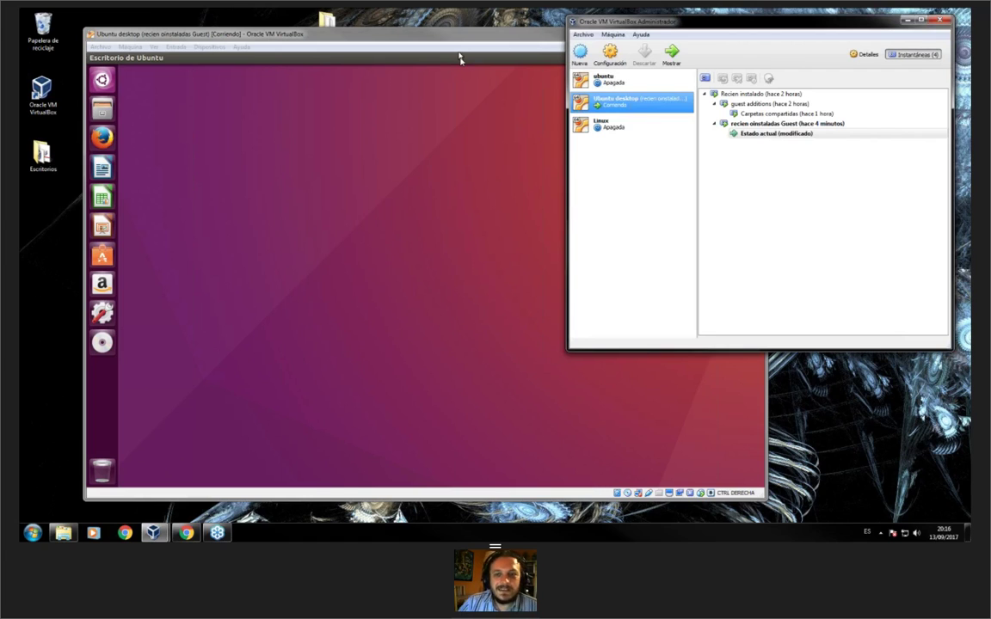
pyautogui.moveTo(416, 35); pyautogui.dragTo(353, 16)
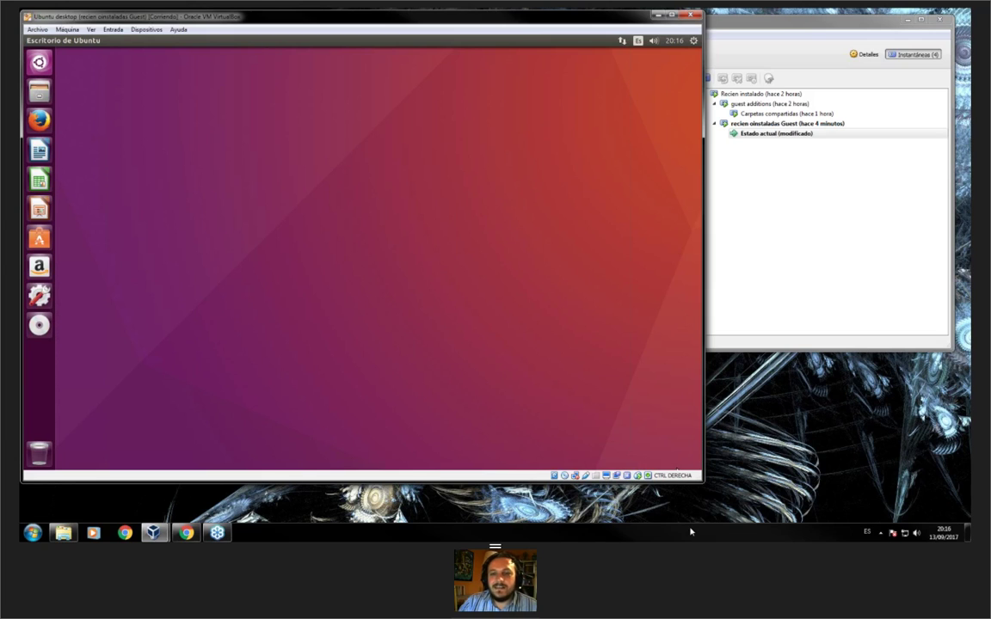
pyautogui.click(800, 214)
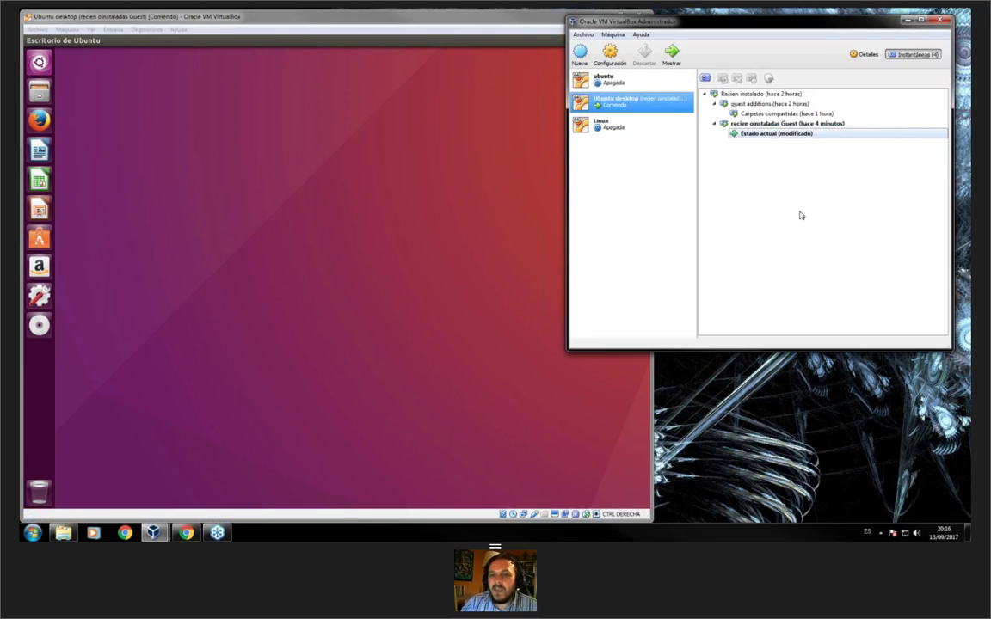
# - Go through the Ubuntu desktop snapshot tree from "Carpetas compartidas" down to its current state
pyautogui.click(765, 114)
pyautogui.press('Down')
pyautogui.press('Down')
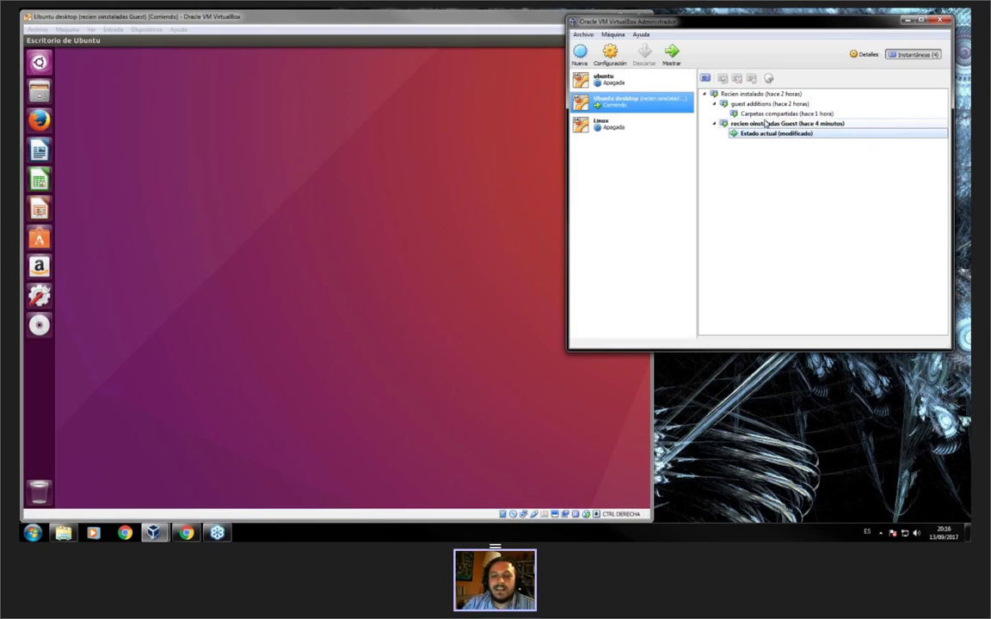
# - Compare the "Carpetas compartidas" and "recien oinstaladas Guest" snapshots with the current state in the Ubuntu desktop snapshot tree
pyautogui.press('Up')
pyautogui.press('Up')
pyautogui.press('Up')
pyautogui.press('Down')
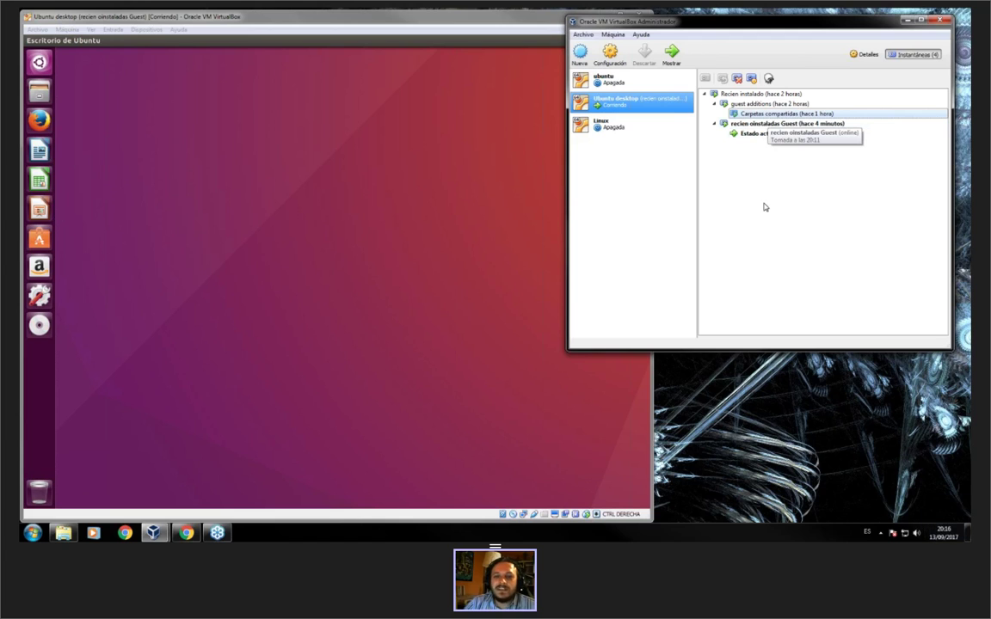
pyautogui.click(753, 125)
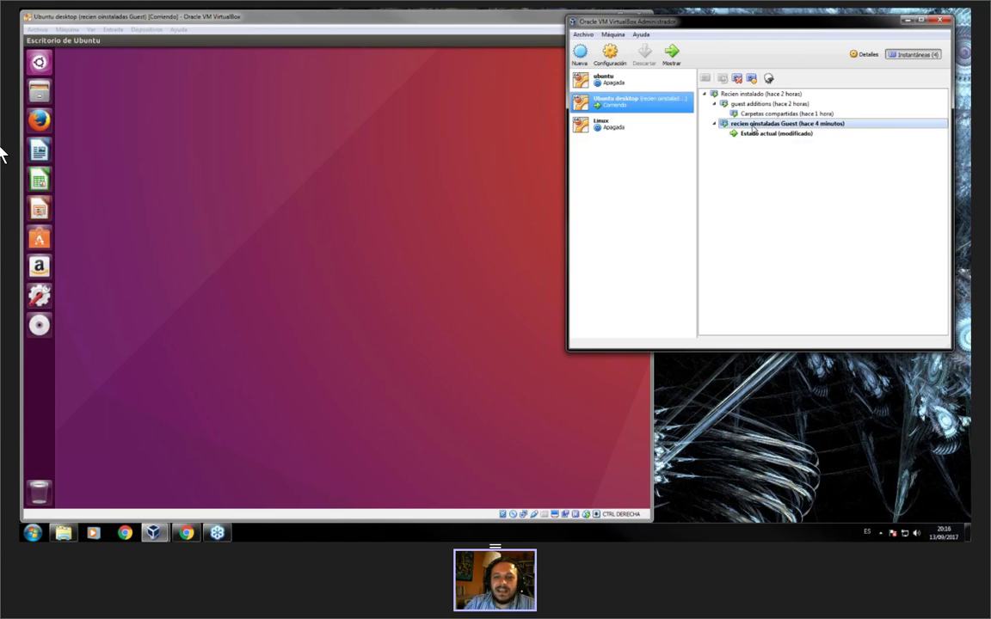
pyautogui.click(754, 114)
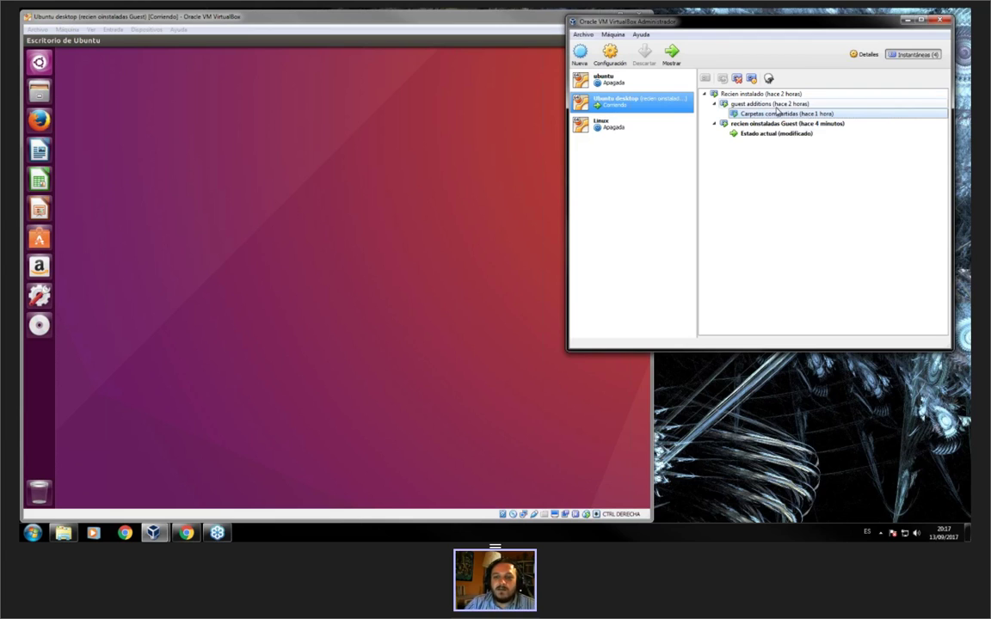
pyautogui.click(775, 126)
pyautogui.click(775, 134)
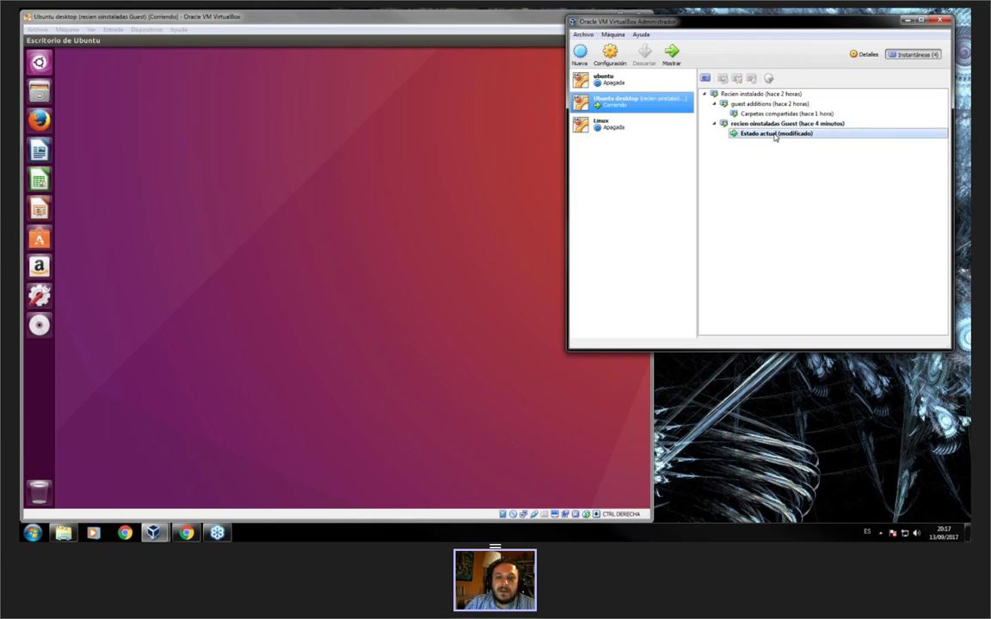
pyautogui.click(770, 104)
pyautogui.click(783, 124)
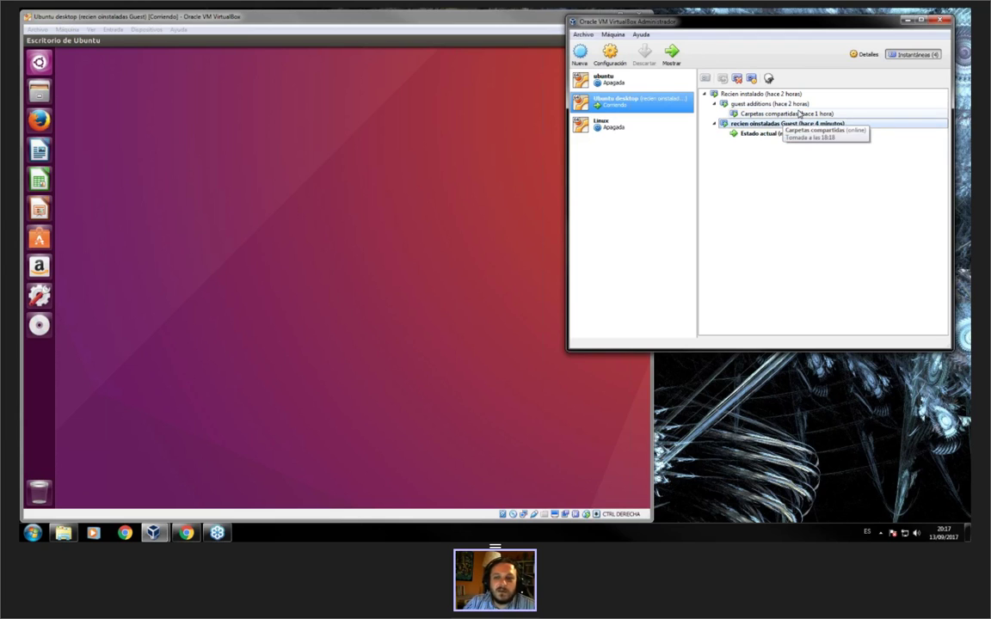
pyautogui.click(789, 134)
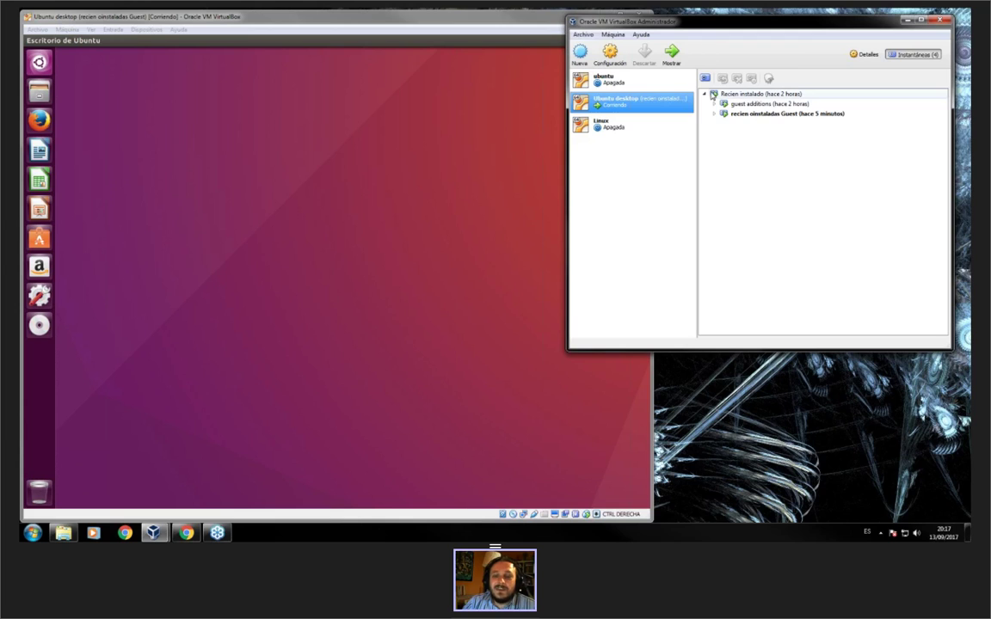
# - Expand the "guest additions" and "recien oinstaladas Guest" branches and go through their entries, ending on the current state
pyautogui.click(713, 104)
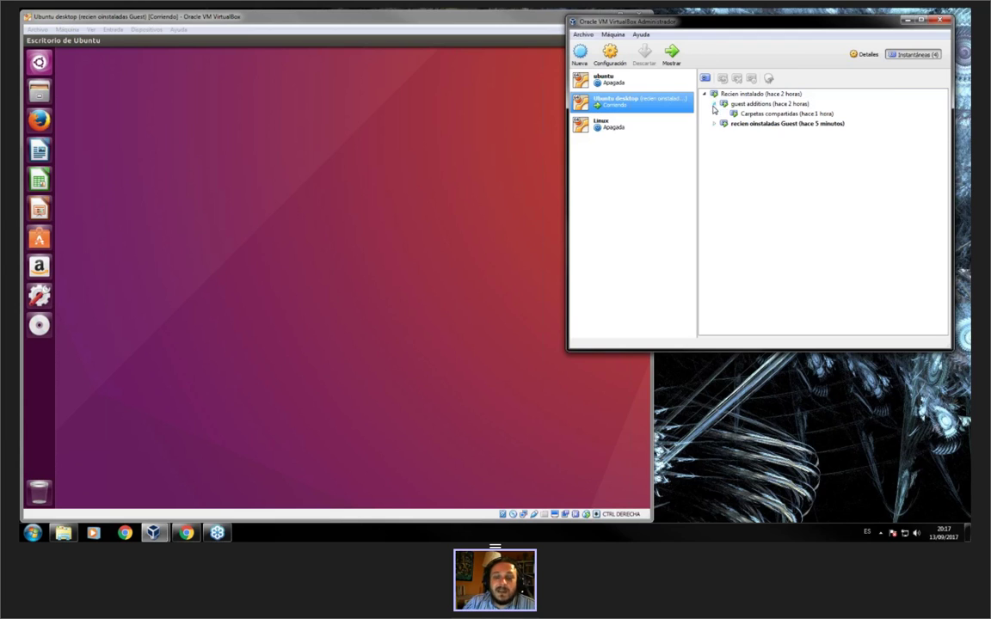
pyautogui.click(713, 123)
pyautogui.click(760, 134)
pyautogui.click(762, 125)
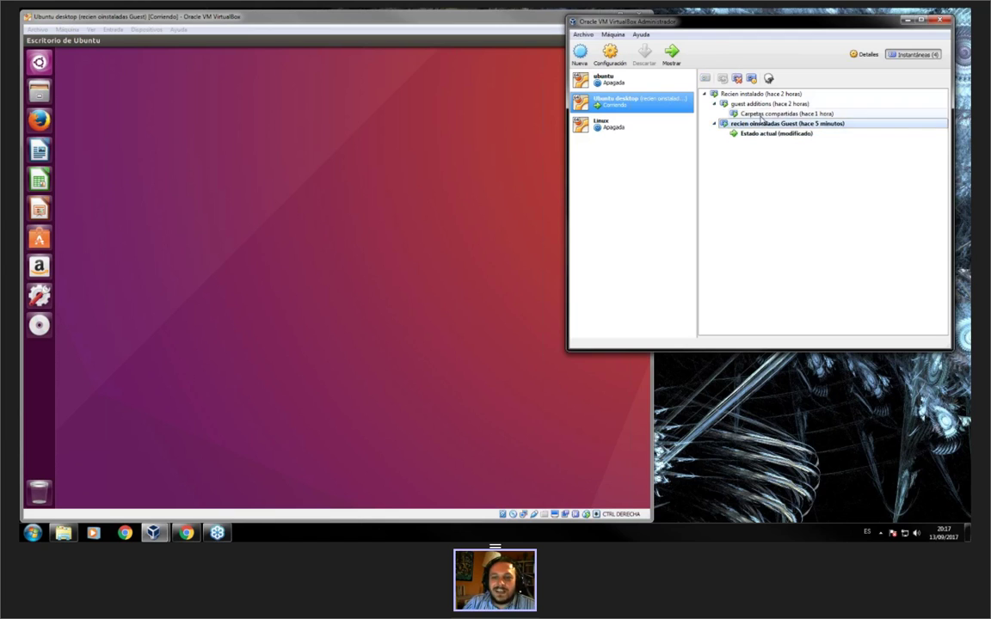
pyautogui.press('Up')
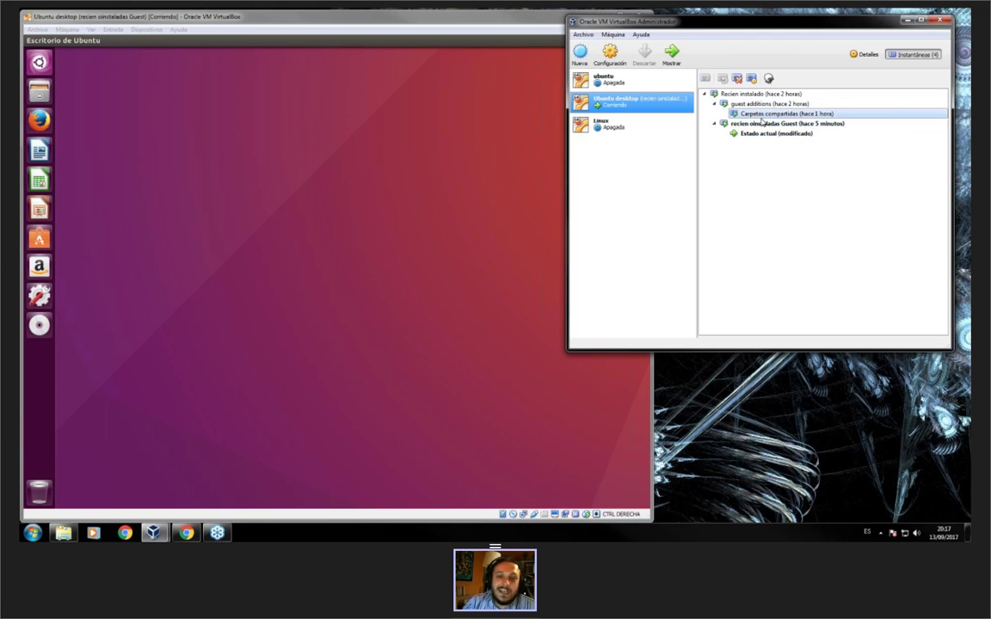
pyautogui.click(762, 123)
pyautogui.click(754, 135)
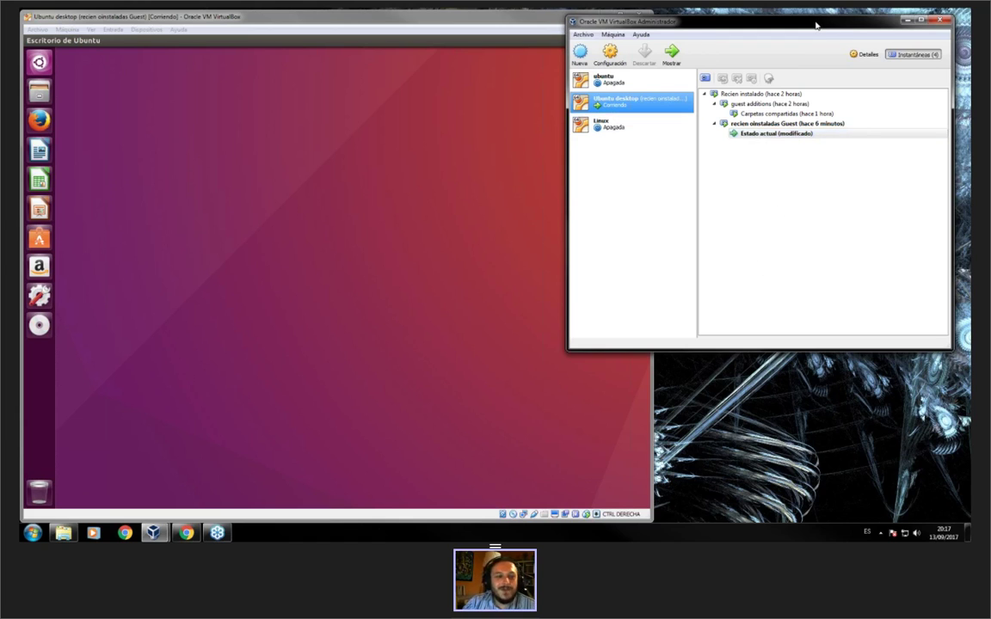
# - Reposition the VirtualBox manager beside the running Ubuntu virtual machine, and minimize the presentation browser window
pyautogui.moveTo(816, 25); pyautogui.dragTo(877, 22)
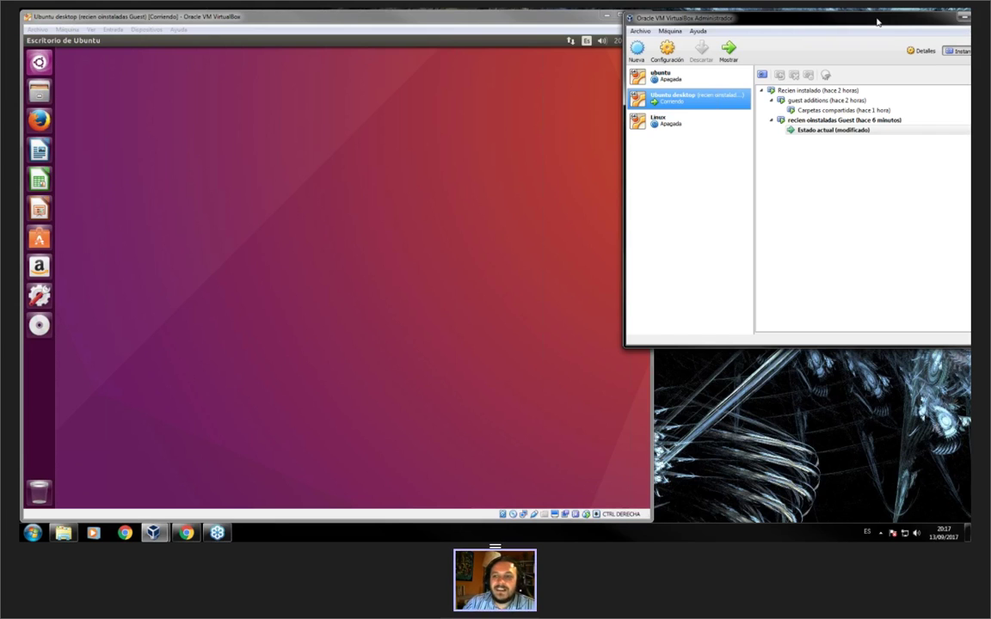
pyautogui.moveTo(877, 21); pyautogui.dragTo(837, 22)
pyautogui.click(383, 242)
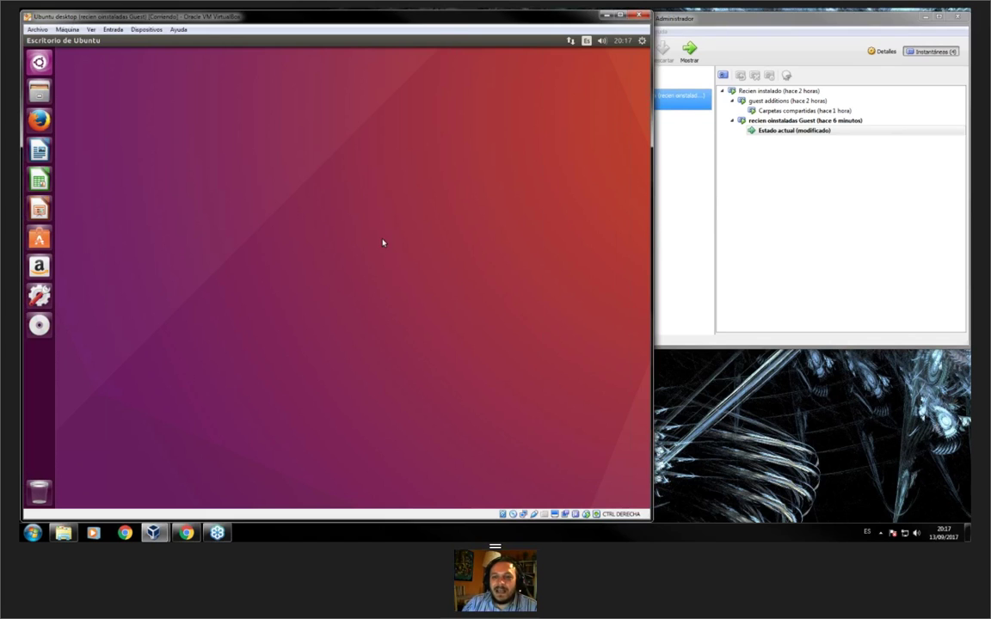
pyautogui.hotkey('alt', 'Tab')
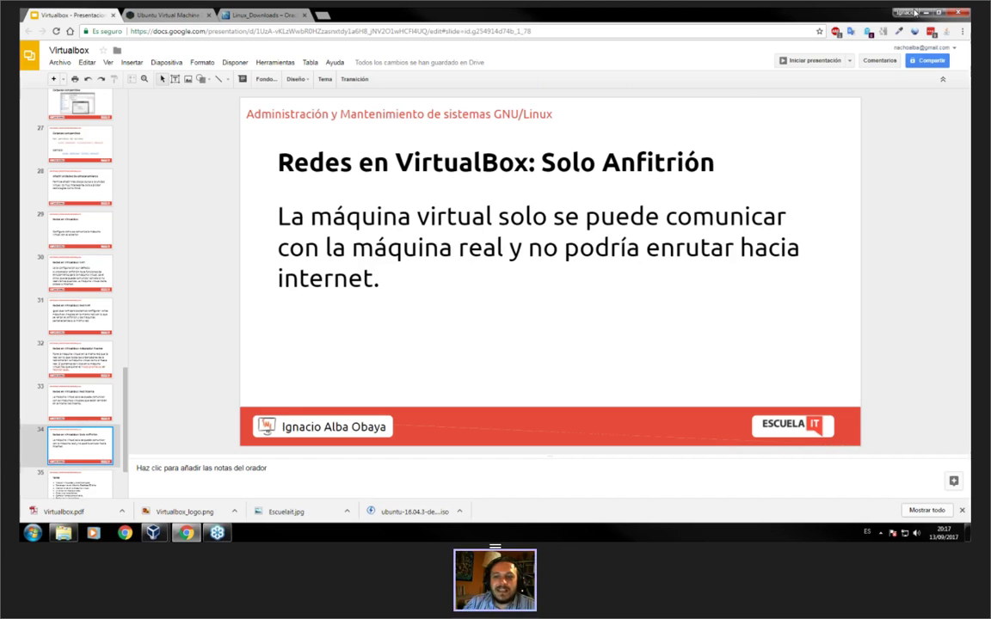
pyautogui.click(924, 12)
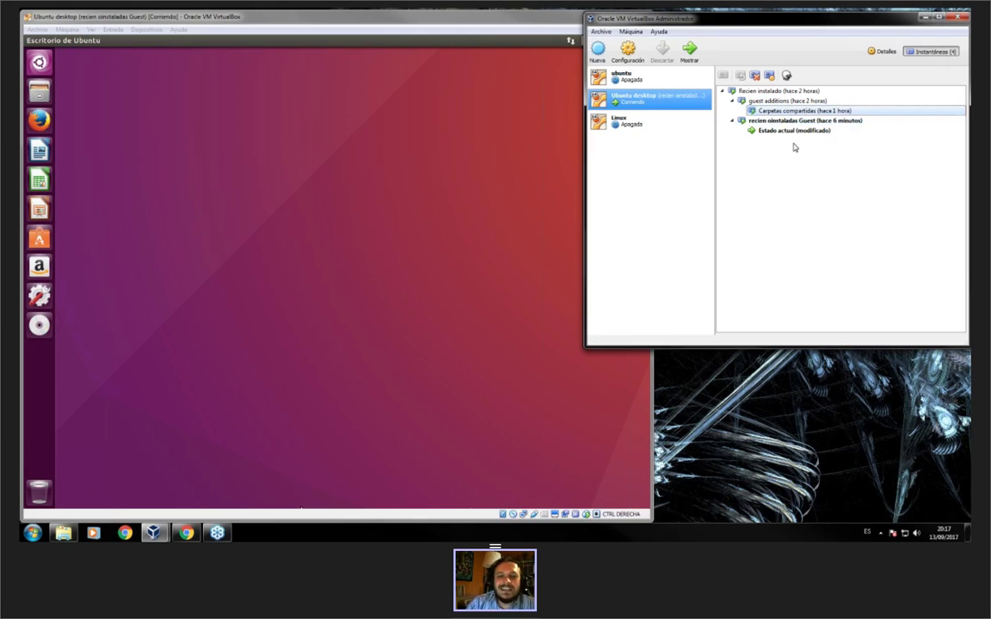
# - View the actions available for the "ubuntu" virtual machine and compare its snapshot list with that of "Ubuntu desktop"
pyautogui.rightClick(638, 79)
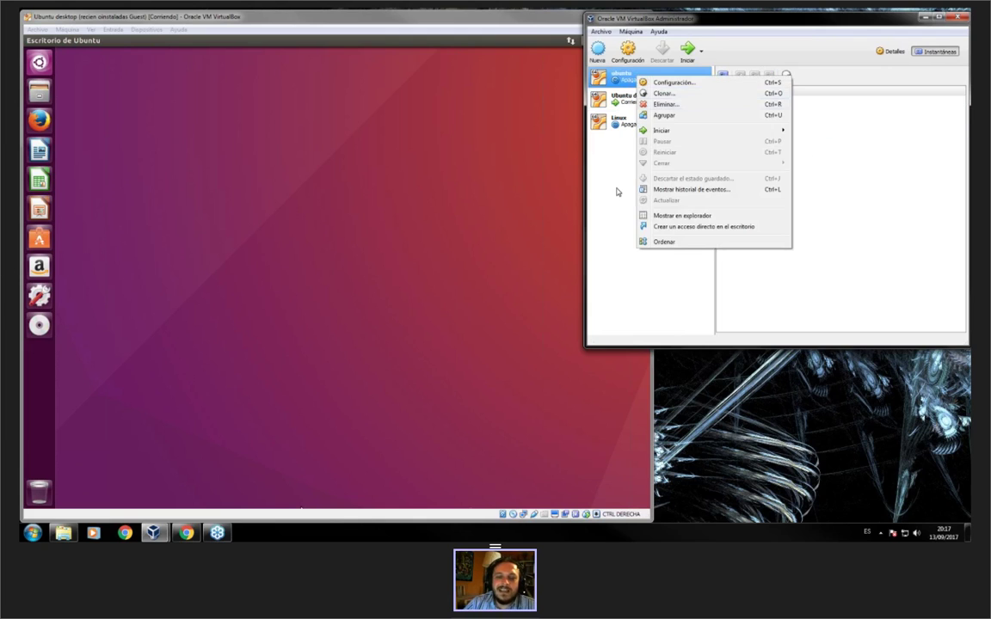
pyautogui.press('Escape')
pyautogui.click(643, 99)
pyautogui.click(636, 78)
pyautogui.click(643, 99)
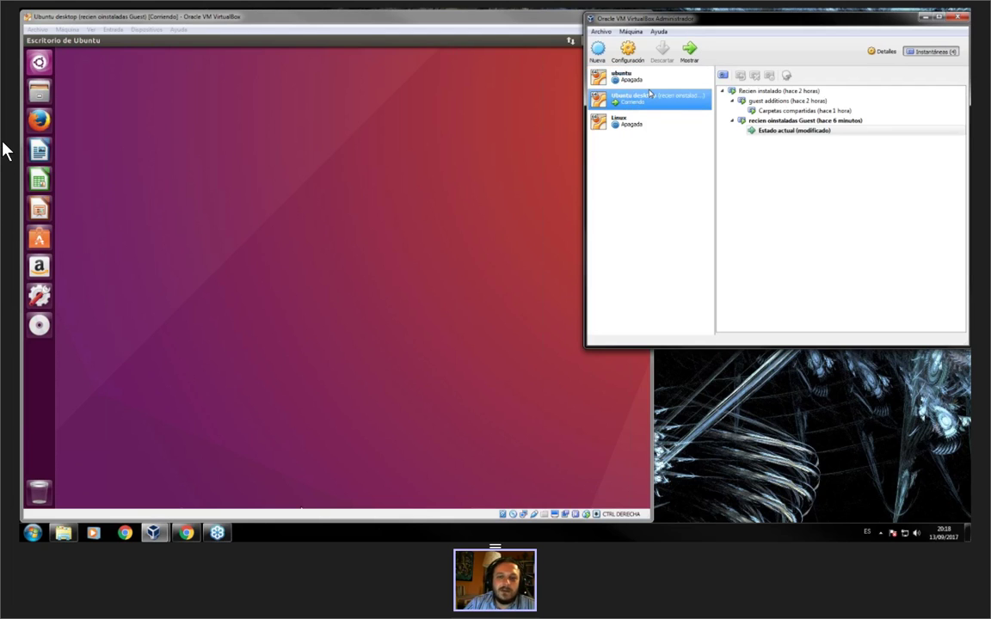
pyautogui.click(636, 78)
pyautogui.click(654, 98)
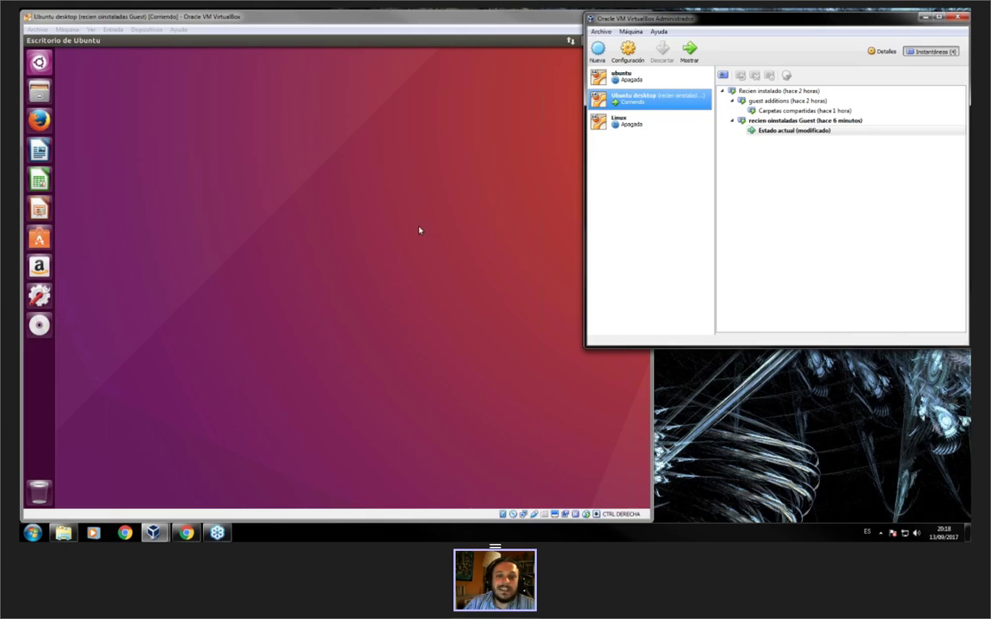
# - View the clone wizard for the "ubuntu" virtual machine and leave it without cloning
pyautogui.click(459, 123)
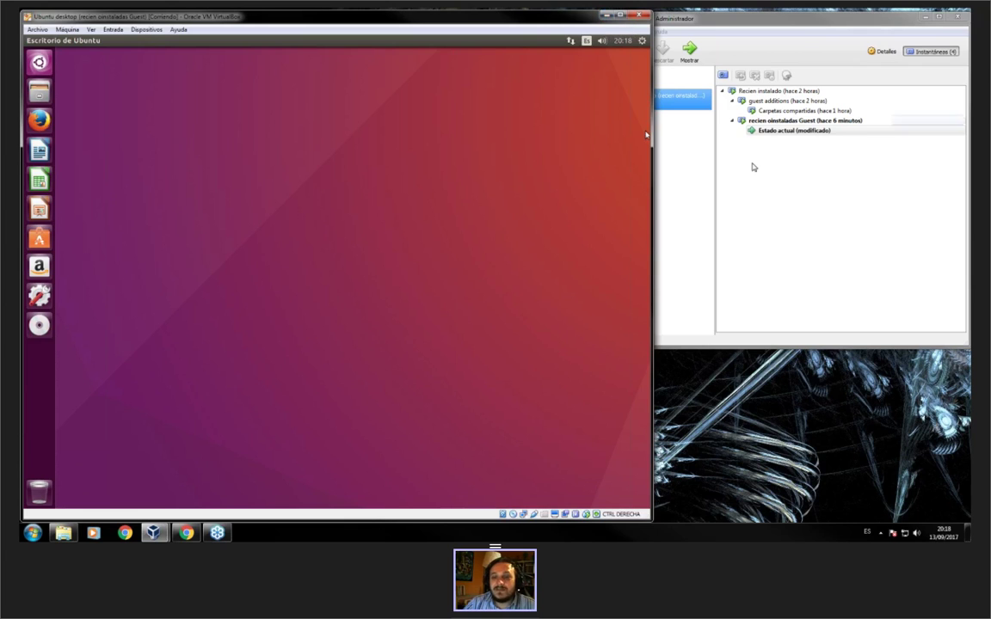
pyautogui.click(695, 146)
pyautogui.click(625, 83)
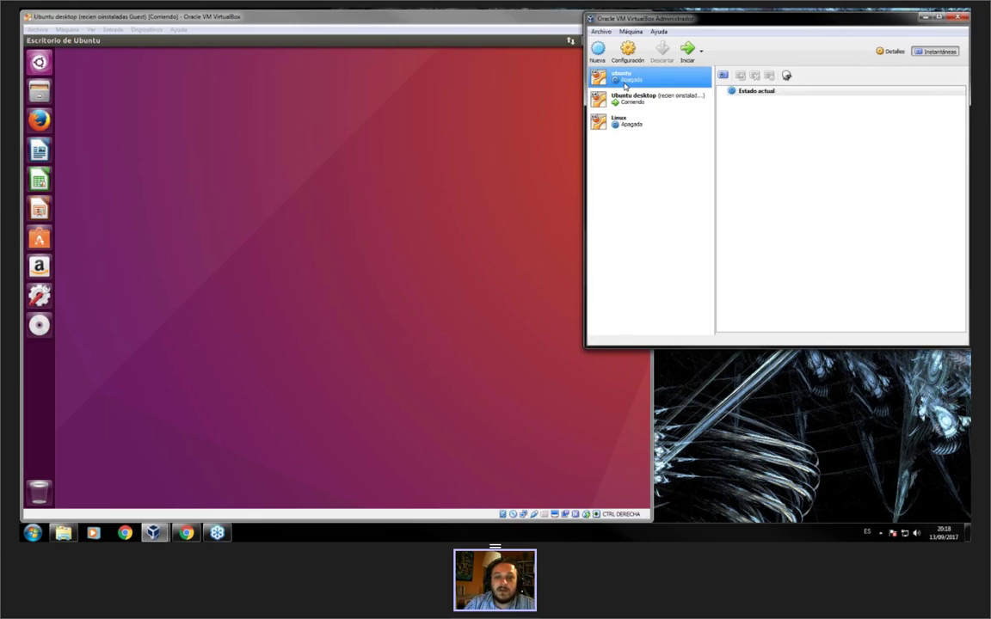
pyautogui.rightClick(626, 85)
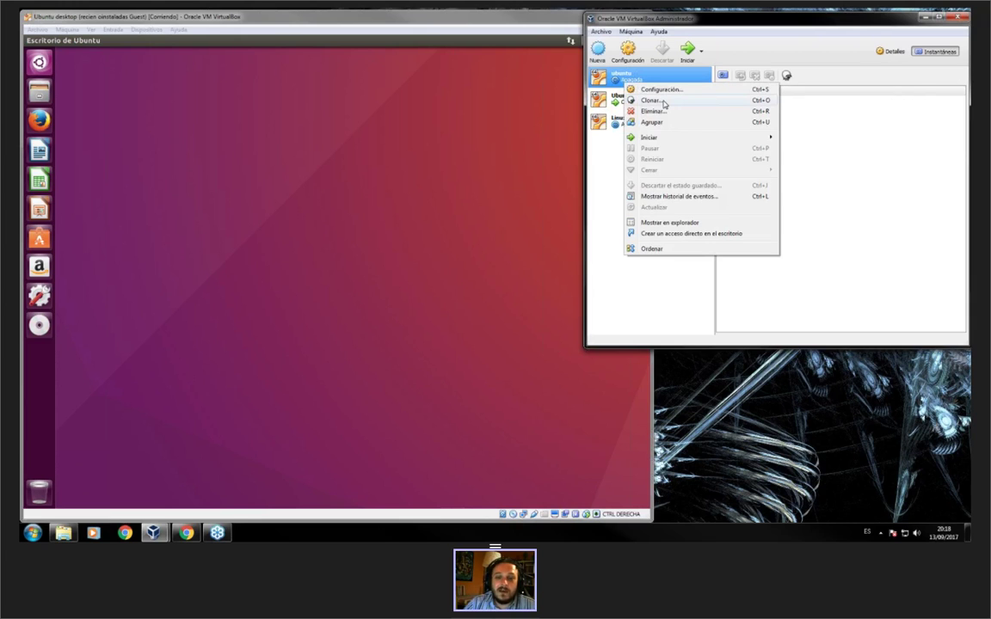
pyautogui.click(651, 100)
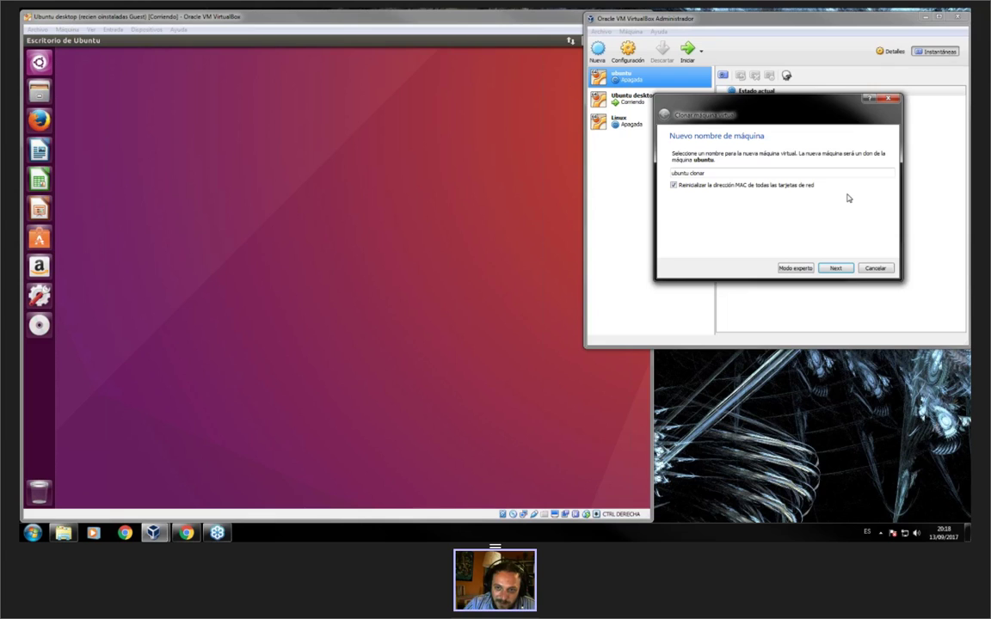
pyautogui.click(875, 270)
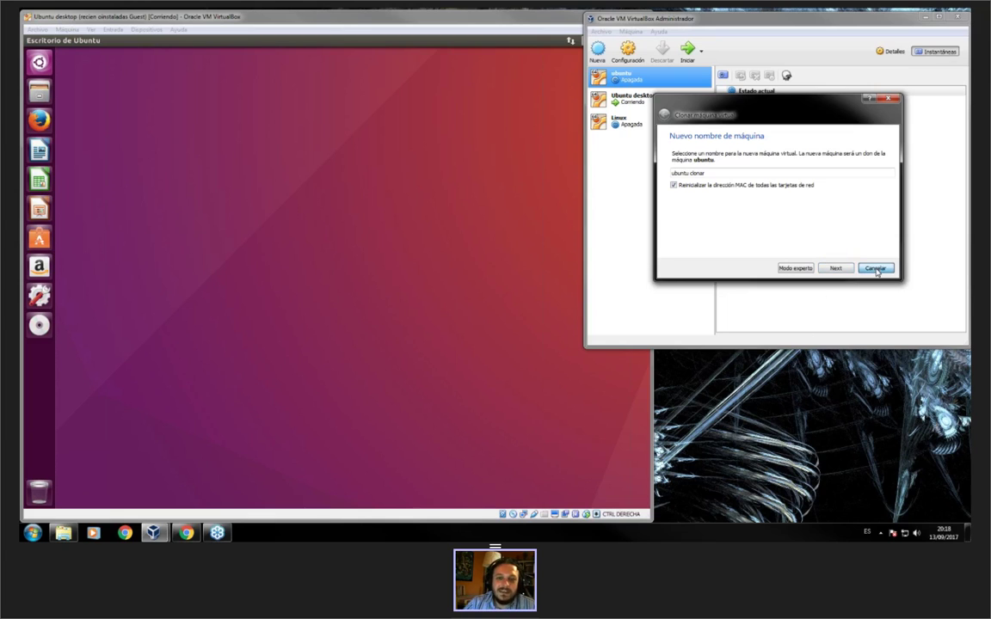
# - Examine the snapshot lists of the "Ubuntu desktop", "Linux" and "ubuntu" virtual machines, returning to "Ubuntu desktop"
pyautogui.click(499, 245)
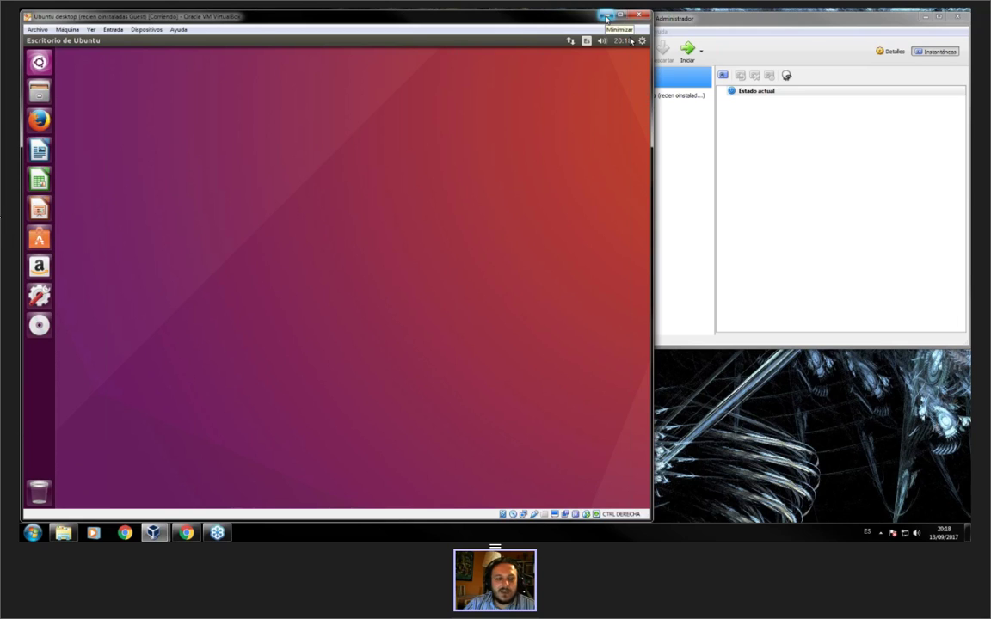
pyautogui.click(674, 138)
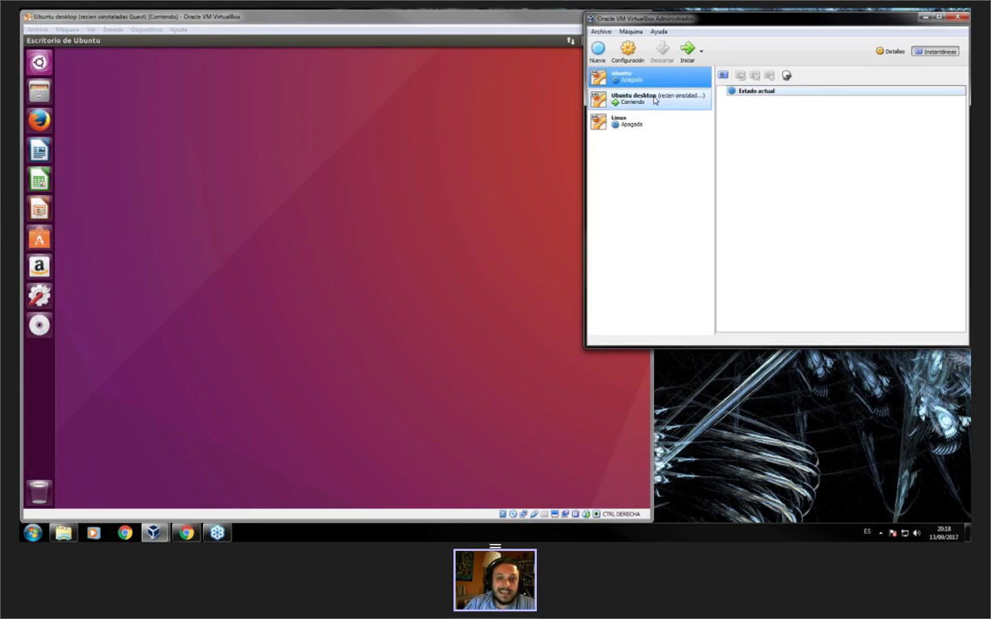
pyautogui.click(701, 98)
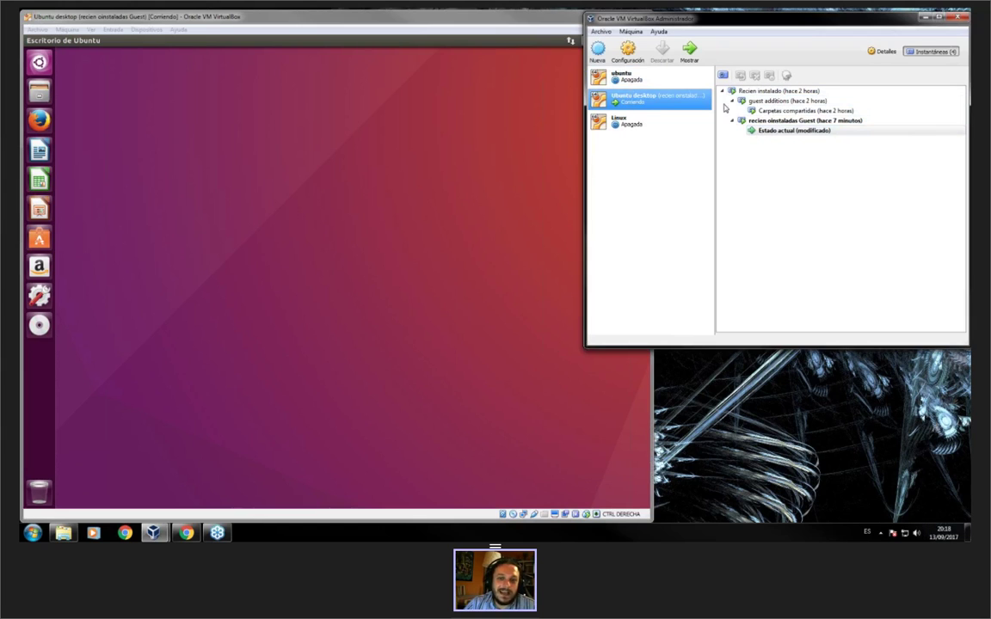
pyautogui.rightClick(633, 97)
pyautogui.press('Escape')
pyautogui.click(621, 125)
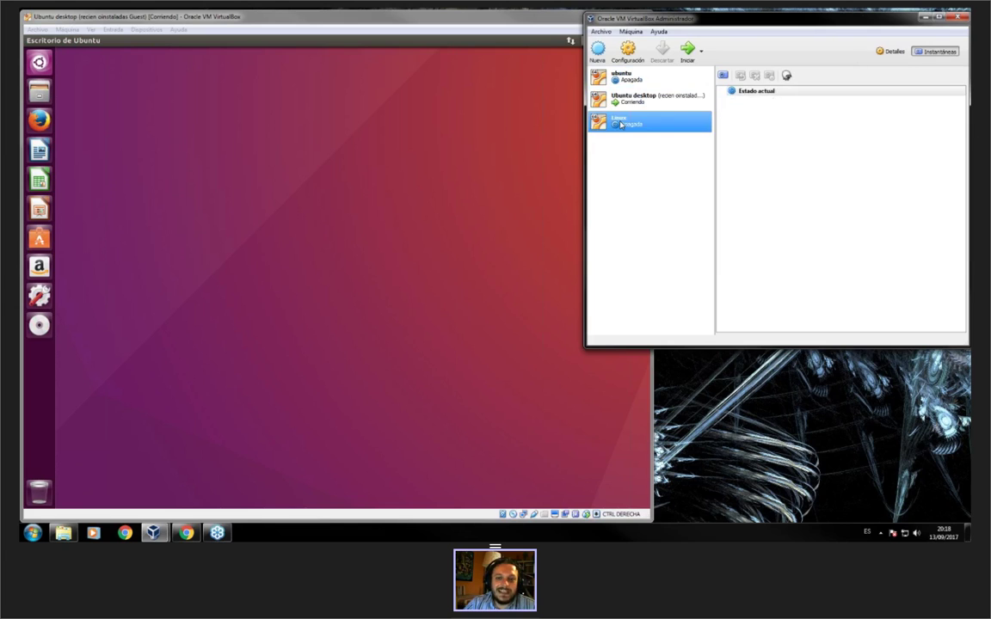
pyautogui.click(636, 78)
pyautogui.click(670, 100)
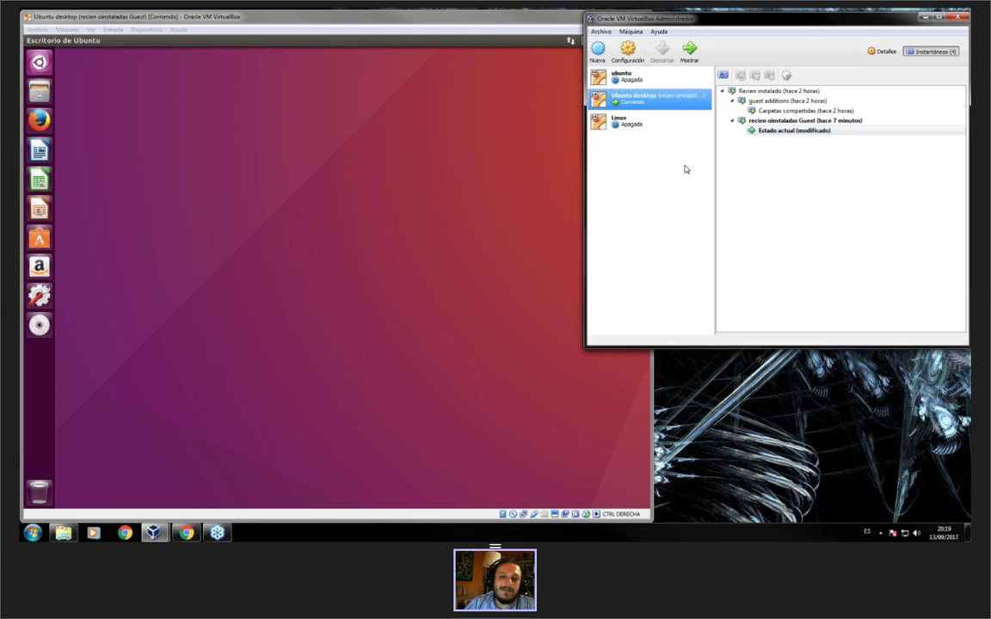
pyautogui.click(636, 124)
pyautogui.click(641, 98)
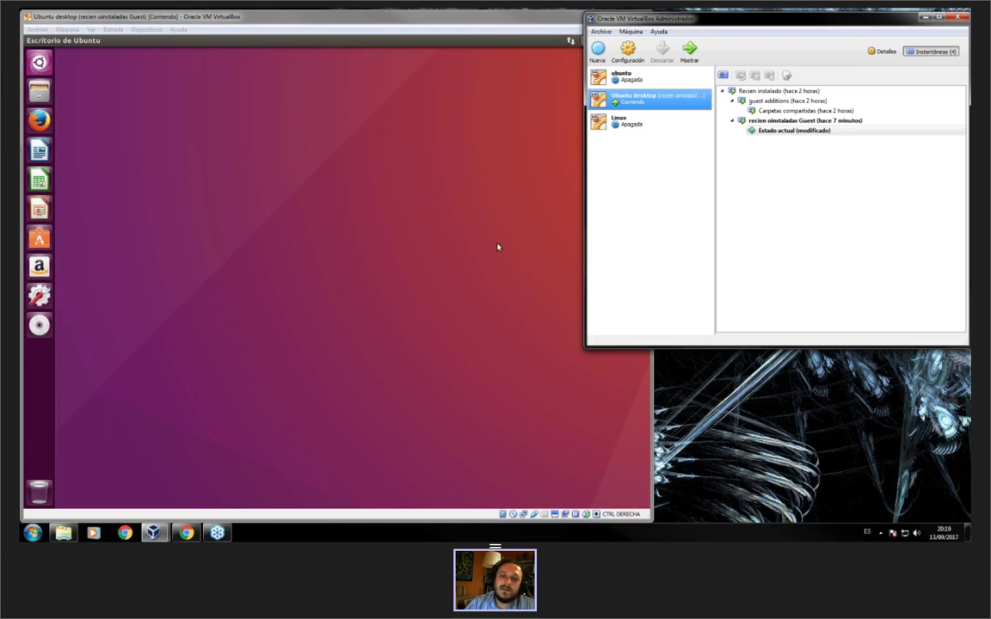
# - Select the "Recien instalado" snapshot, and go through the virtual machine list again, ending on "ubuntu"
pyautogui.click(805, 104)
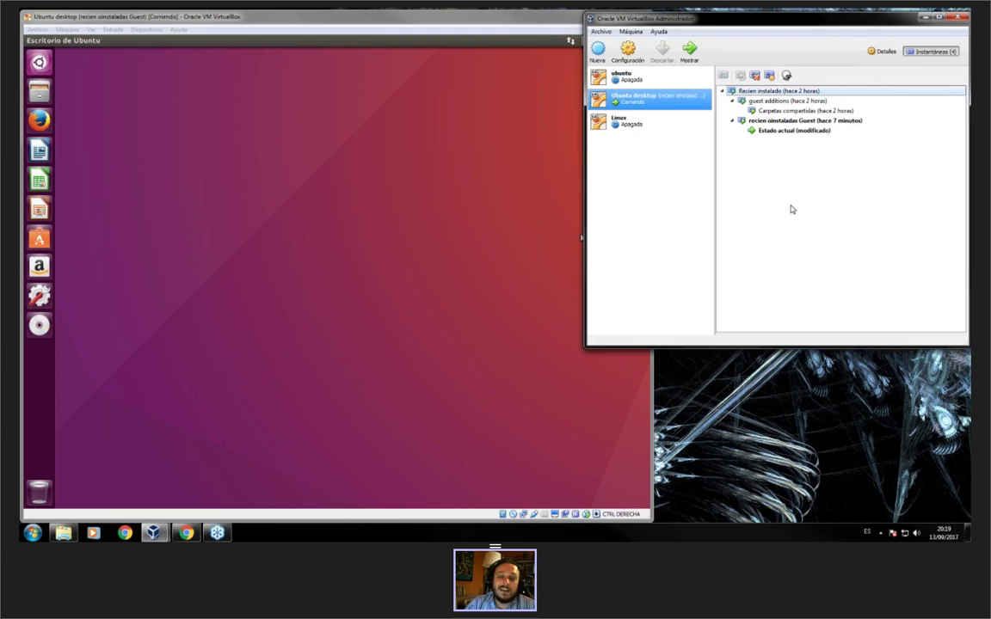
pyautogui.click(637, 122)
pyautogui.click(635, 105)
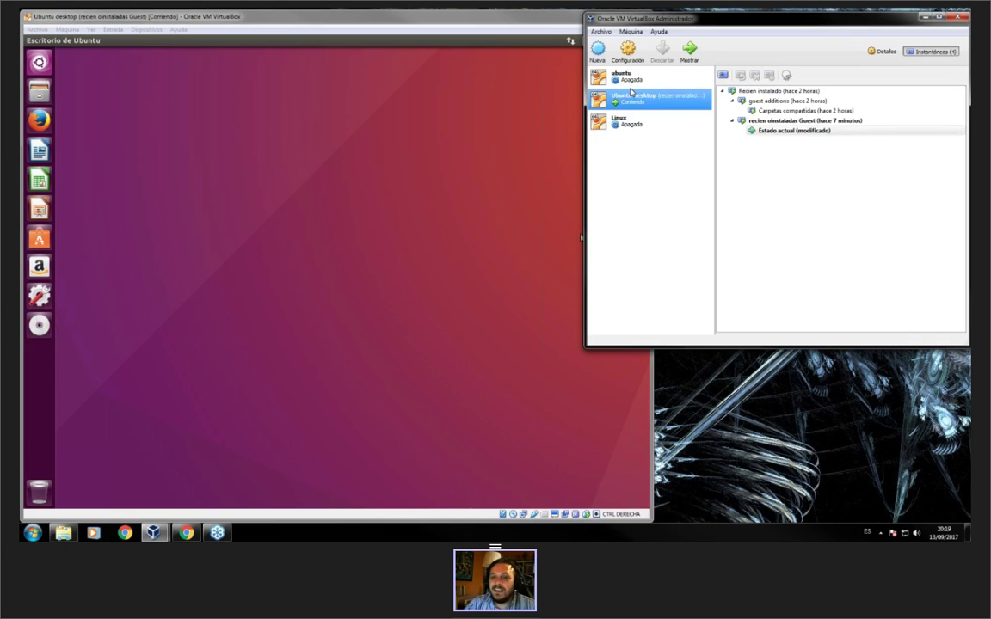
pyautogui.press('Up')
pyautogui.press('Down')
pyautogui.press('Down')
pyautogui.press('Up')
pyautogui.press('Up')
# - Minimize the presentation and the VirtualBox manager, maximize the Ubuntu desktop virtual machine, and show the Windows desktop
pyautogui.click(187, 533)
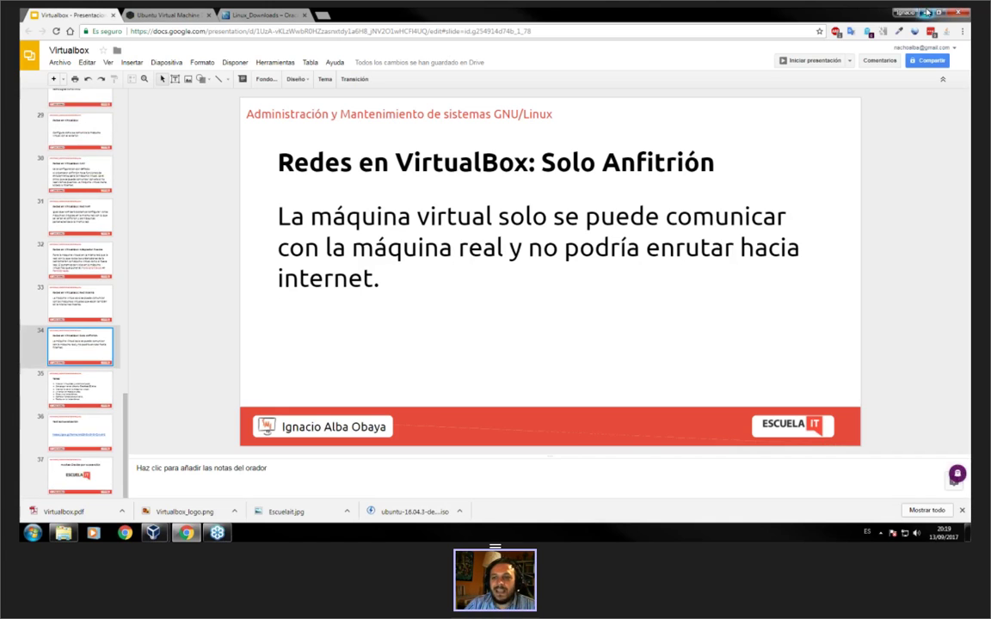
pyautogui.click(926, 13)
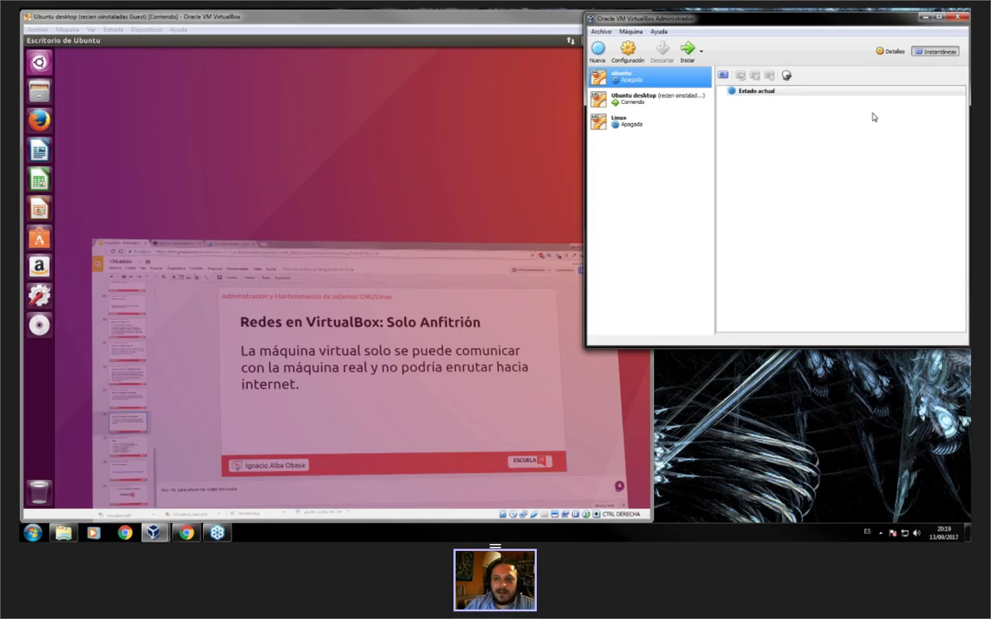
pyautogui.click(926, 16)
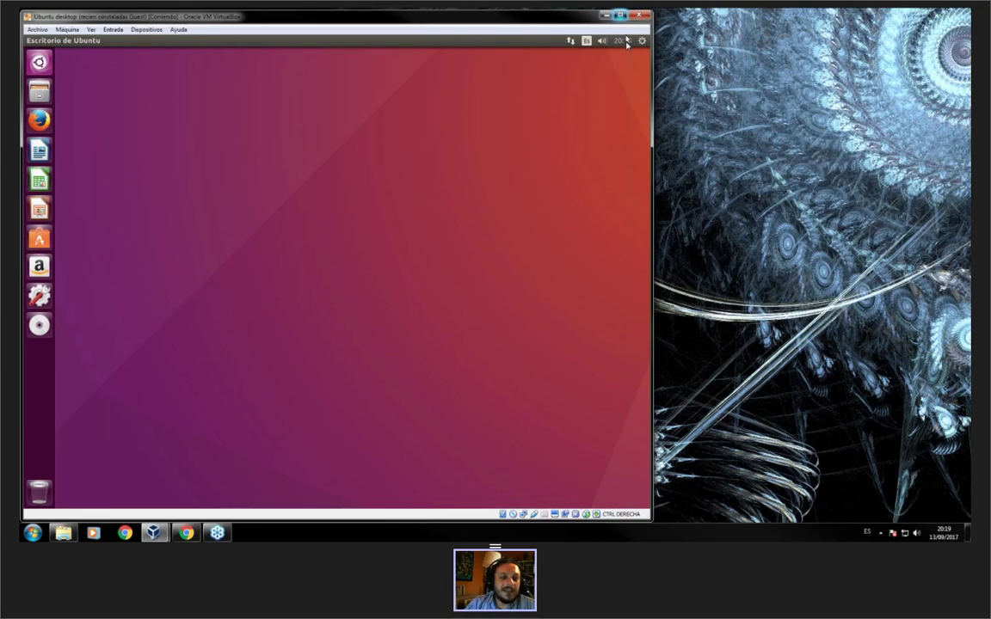
pyautogui.click(619, 15)
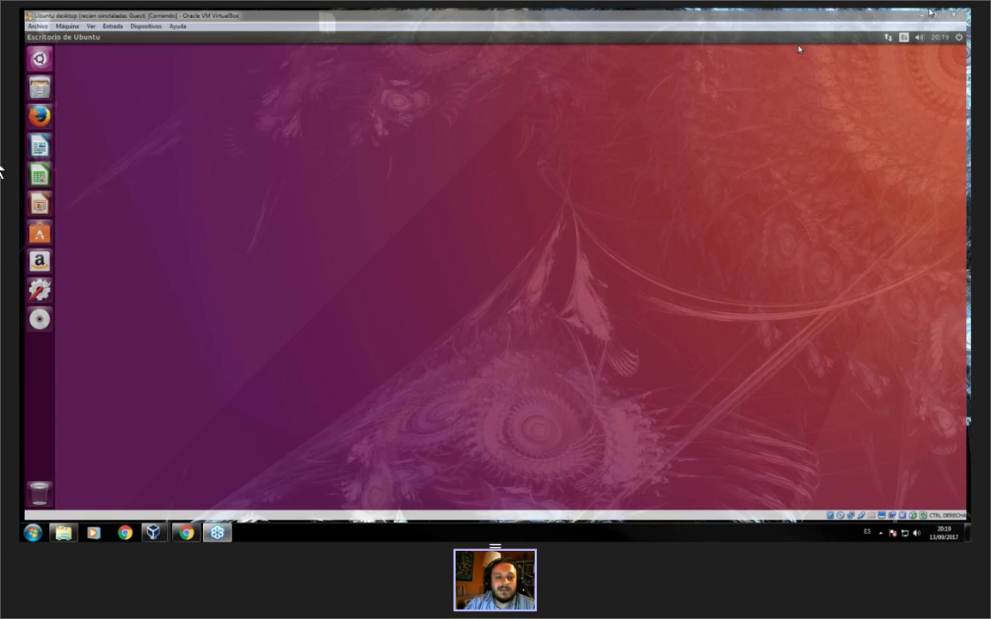
pyautogui.press('super+d')
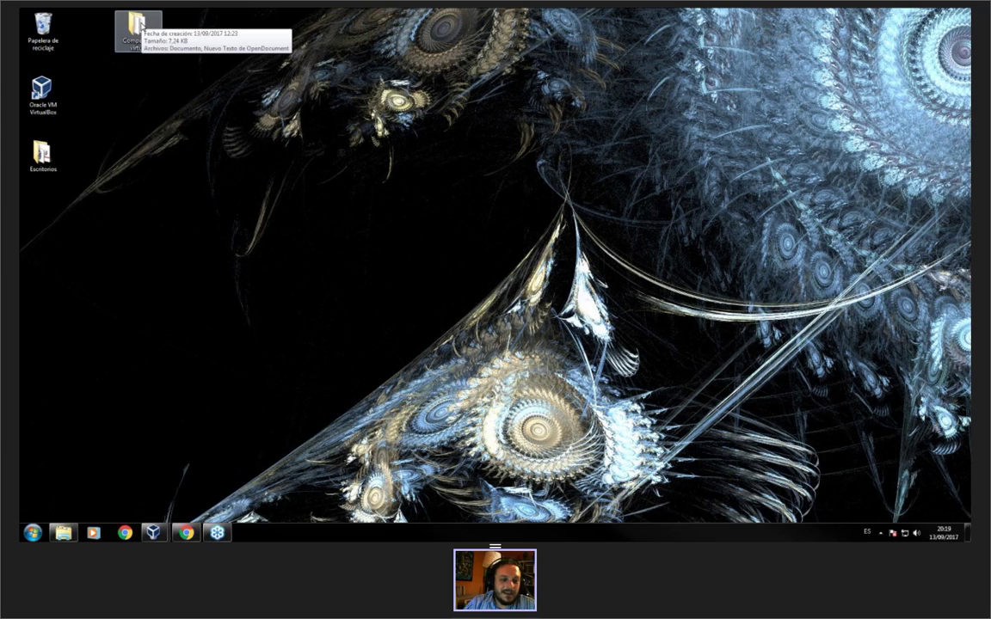
# - View the contents of the "Compartido virtual" folder on the Windows desktop and switch back to the Ubuntu desktop virtual machine
pyautogui.doubleClick(139, 26)
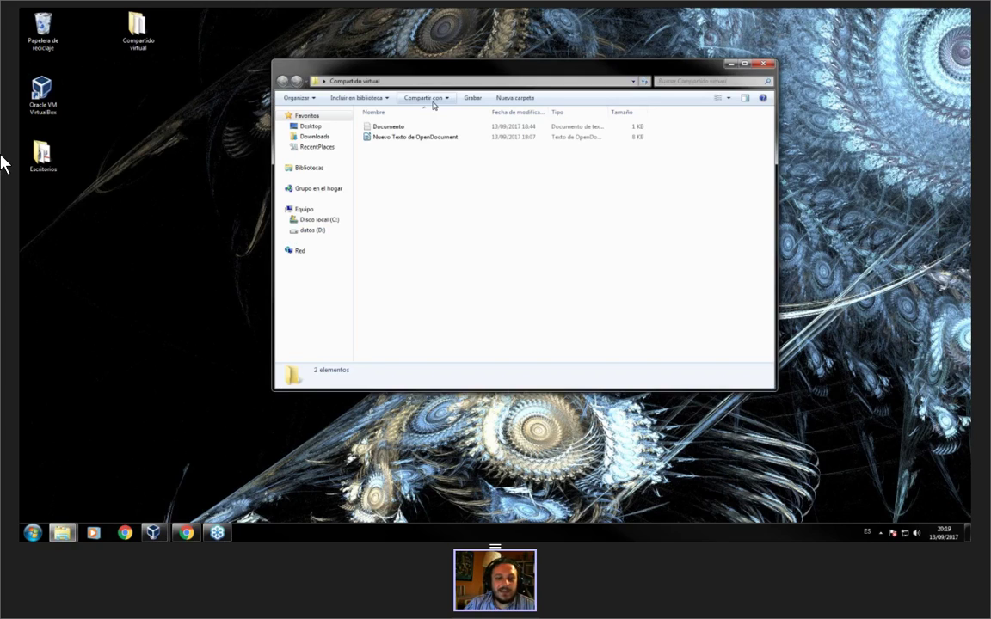
pyautogui.hotkey('alt', 'Tab')
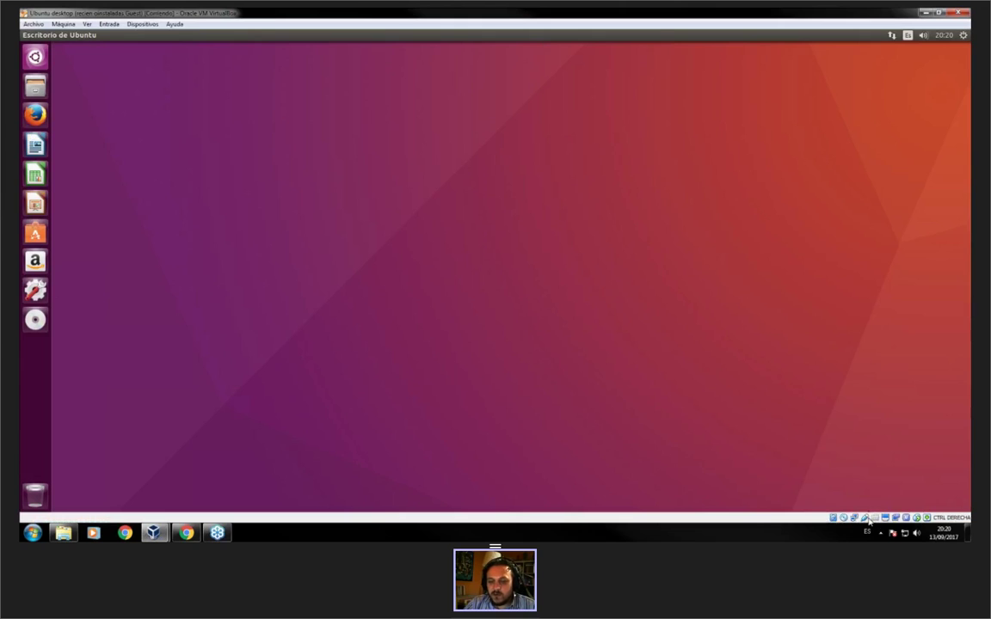
pyautogui.moveTo(874, 520)
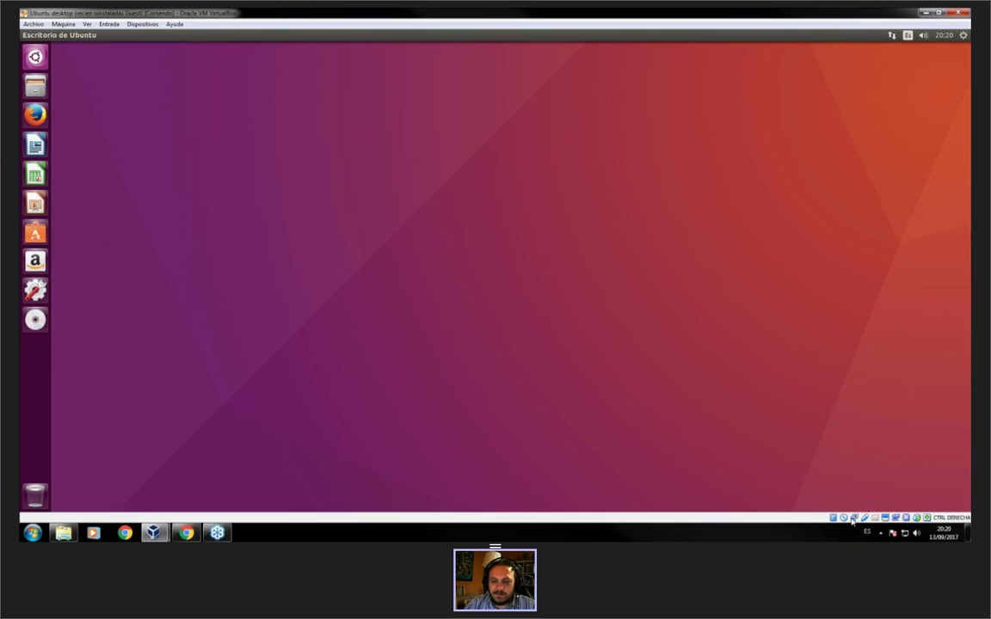
pyautogui.rightClick(851, 520)
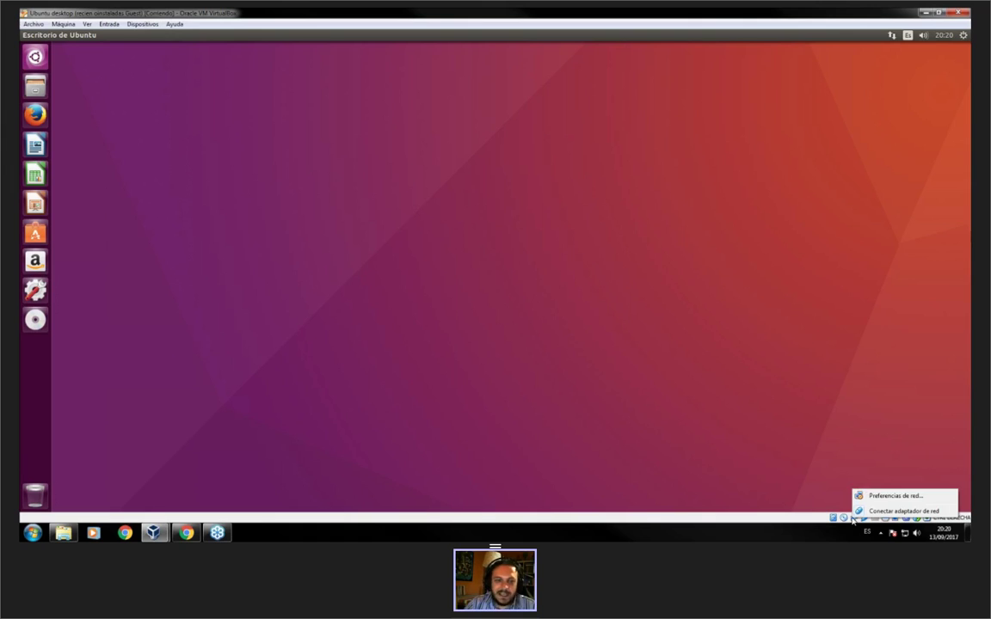
pyautogui.click(868, 496)
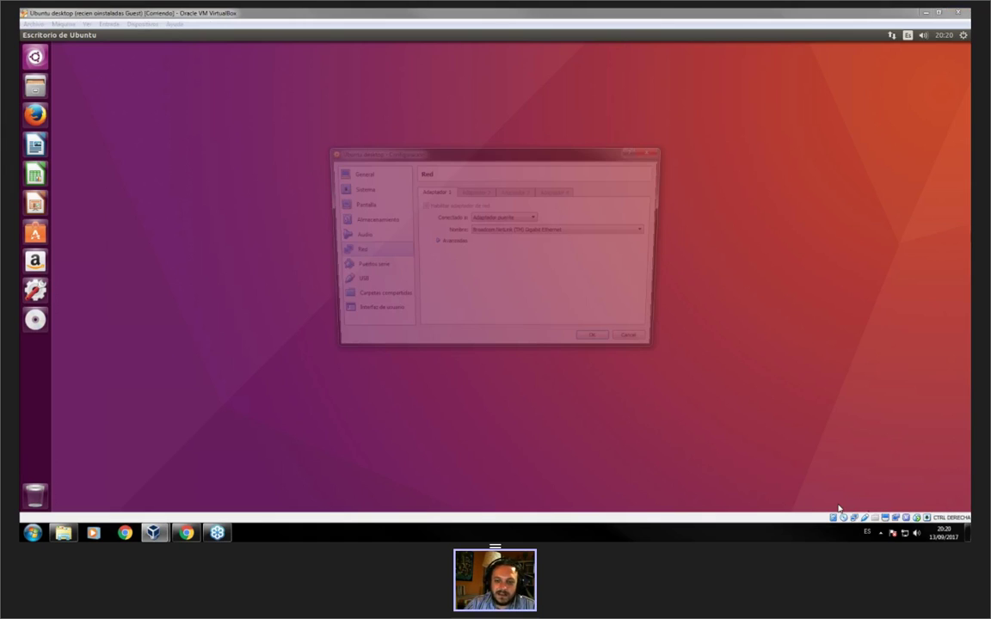
pyautogui.press('Escape')
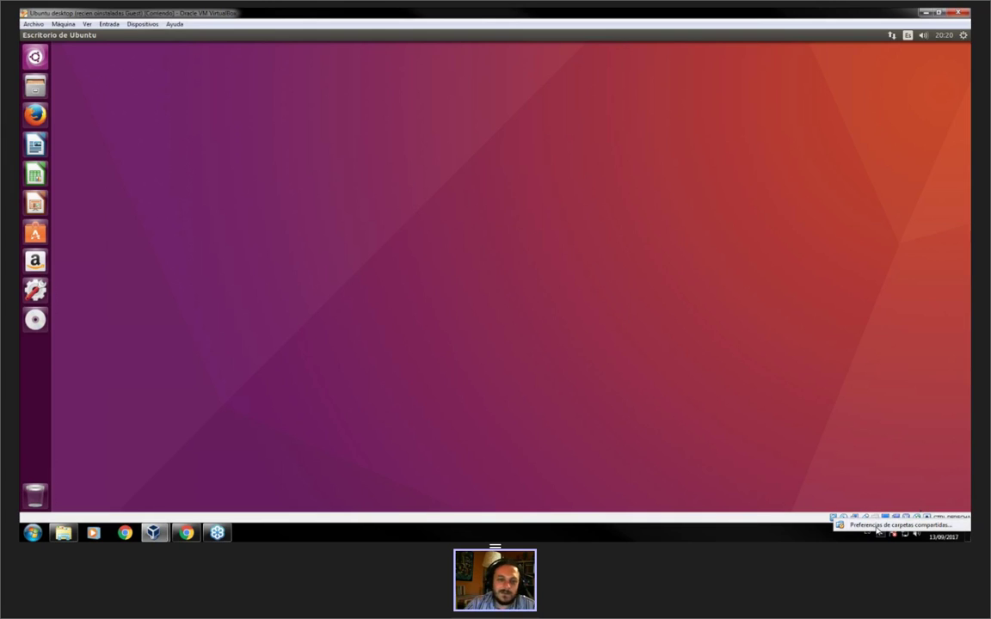
# - Start adding a shared folder to the Ubuntu desktop machine's settings, choosing "Compartido virtual" on the Windows desktop as its path
pyautogui.doubleClick(874, 518)
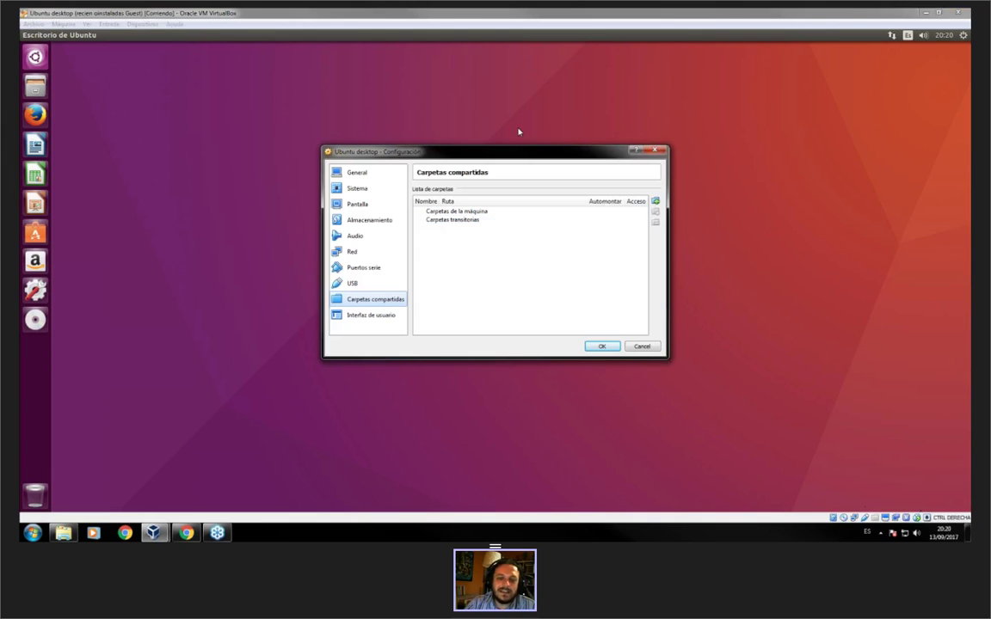
pyautogui.moveTo(526, 155); pyautogui.dragTo(566, 138)
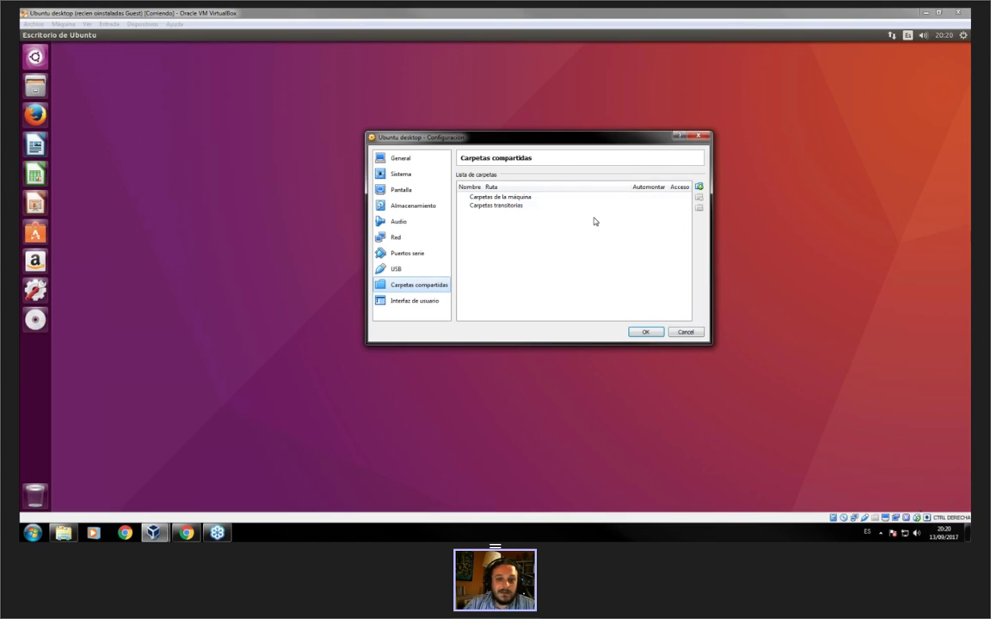
pyautogui.click(699, 188)
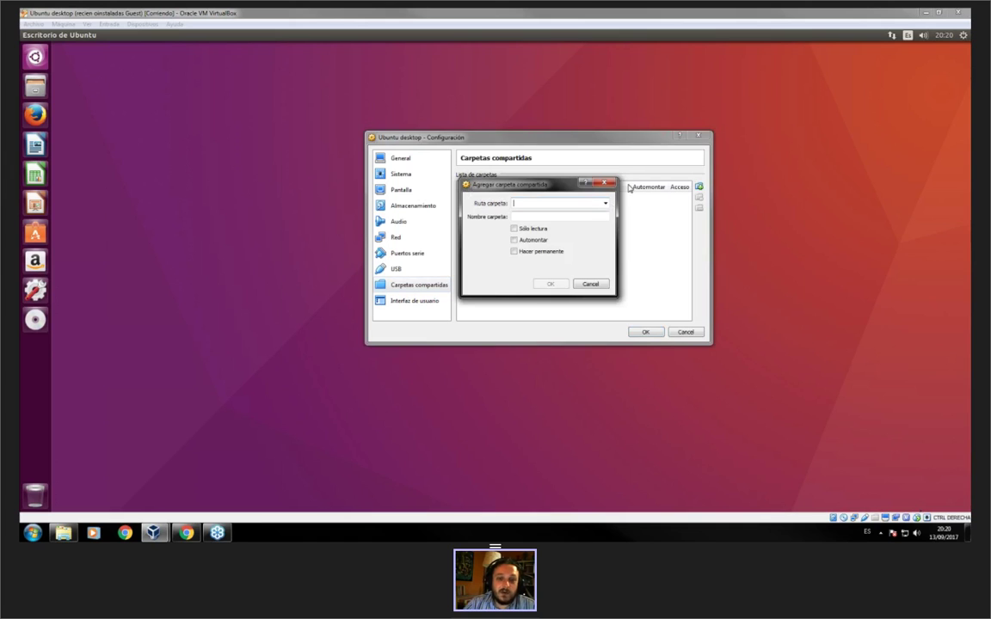
pyautogui.click(559, 203)
pyautogui.click(542, 216)
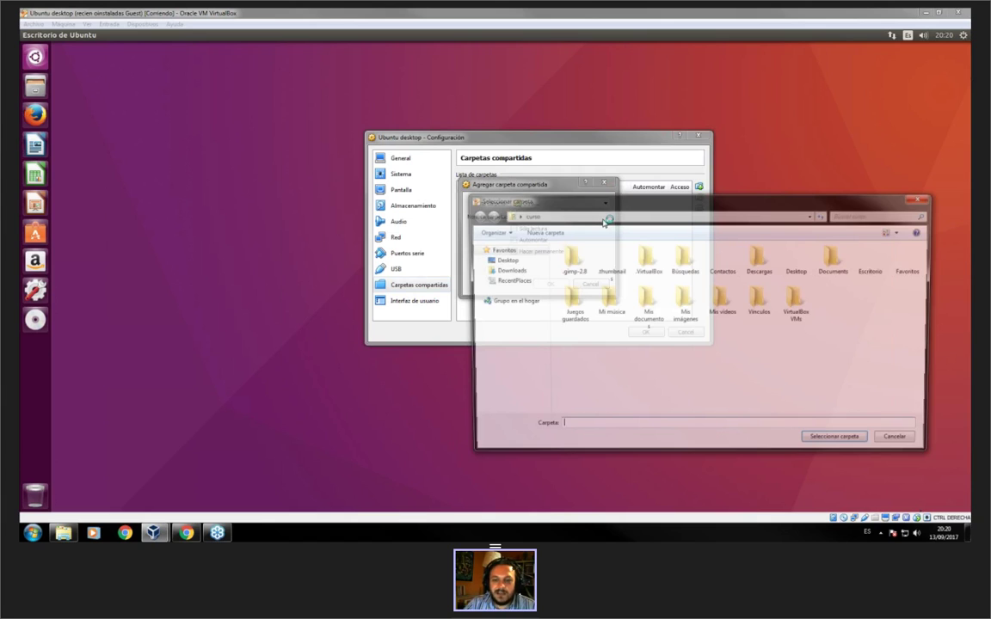
pyautogui.doubleClick(821, 258)
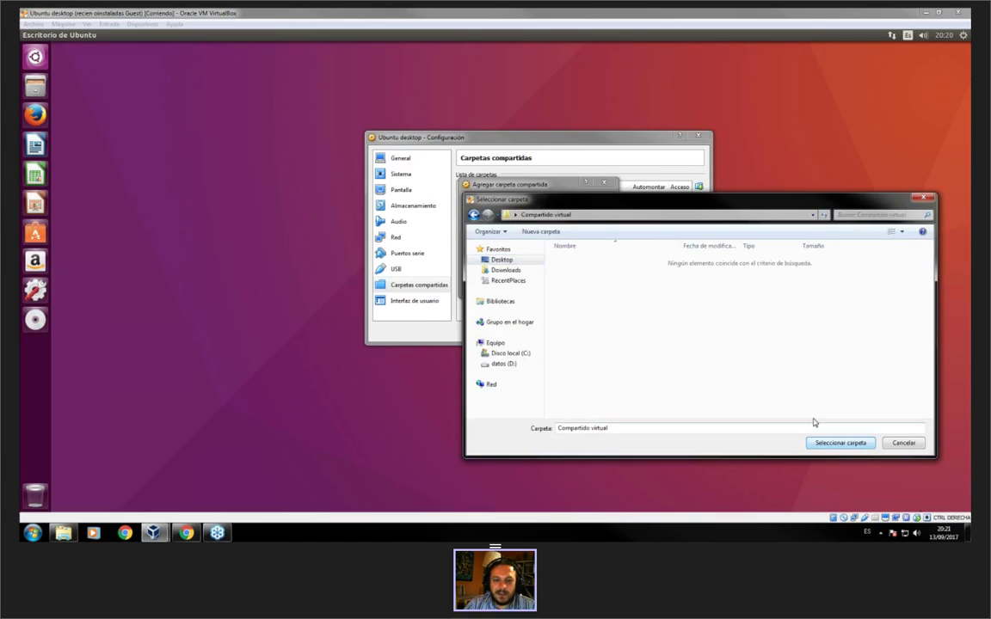
pyautogui.click(834, 440)
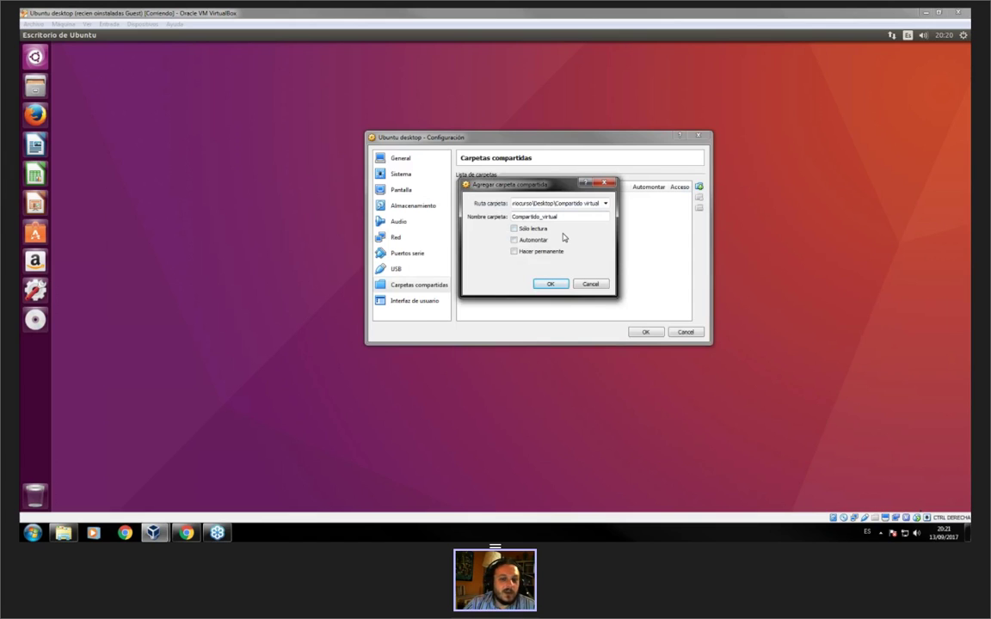
# - Enable Automontar and Hacer permanente for the shared folder, add it, and accept the machine's settings
pyautogui.click(515, 240)
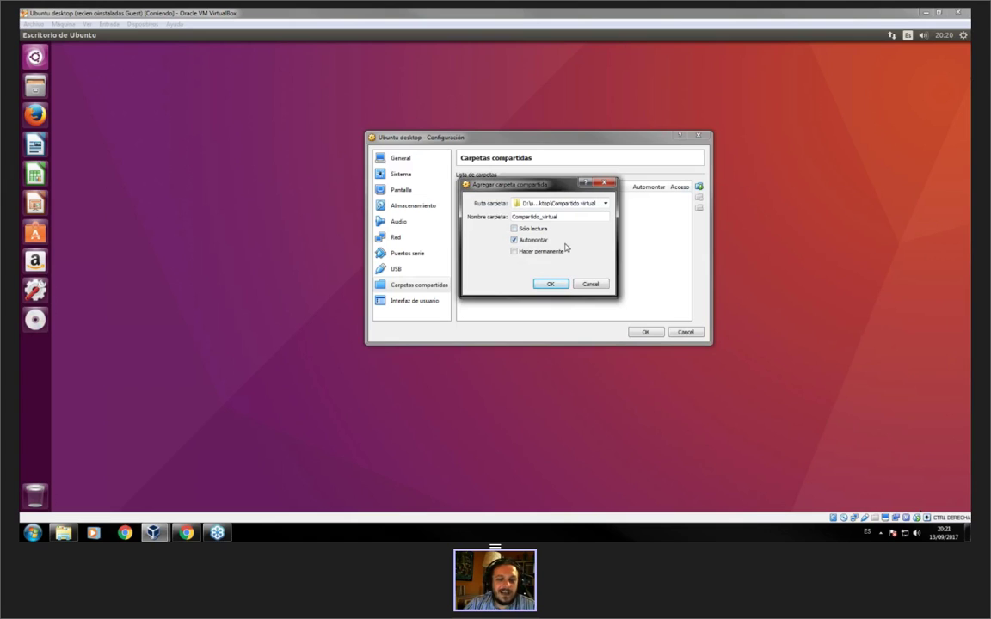
pyautogui.click(517, 255)
pyautogui.click(544, 252)
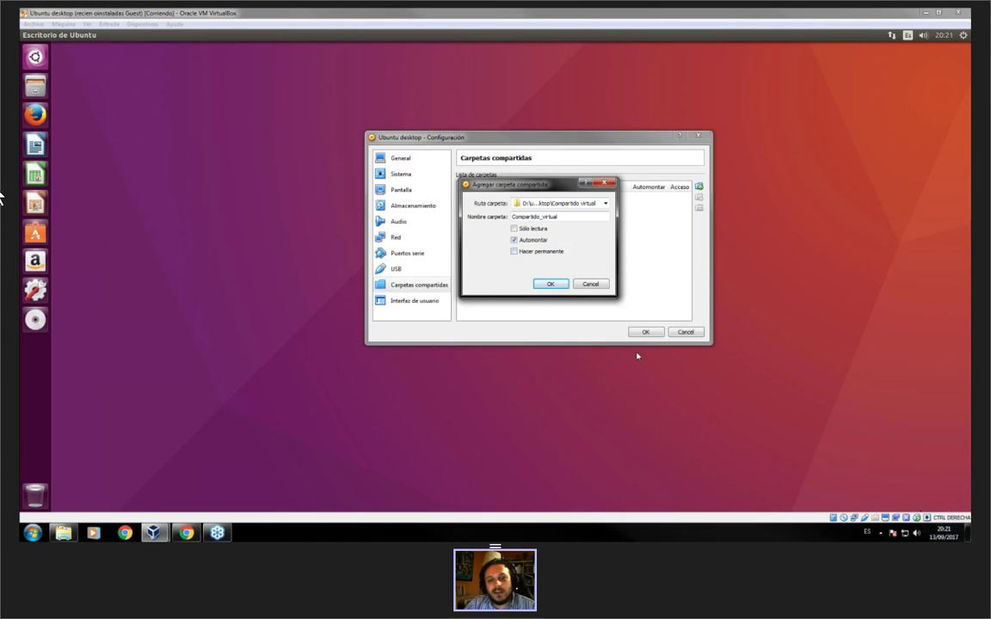
pyautogui.click(515, 252)
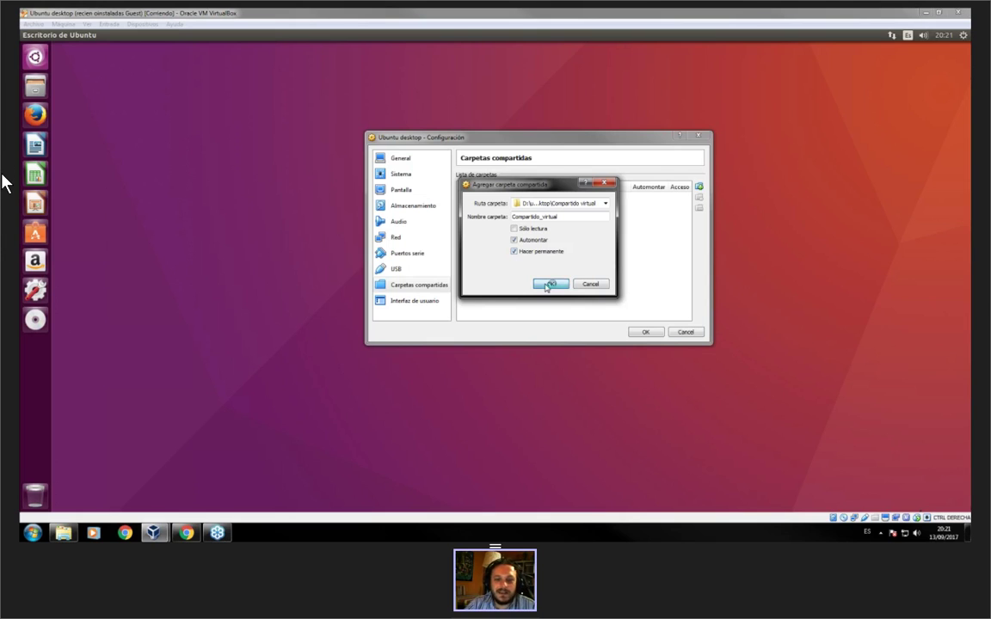
pyautogui.click(547, 284)
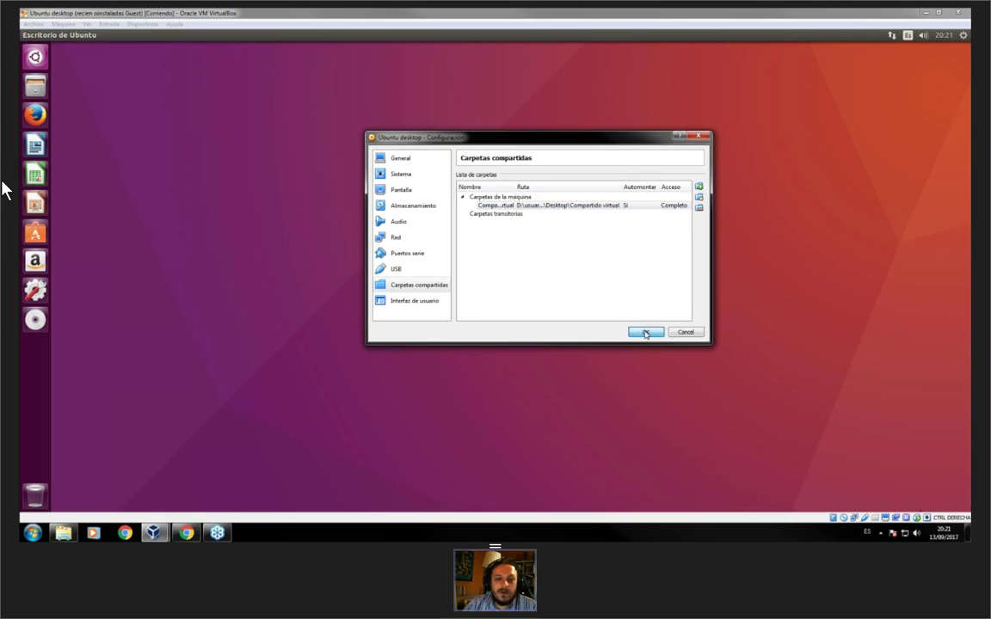
pyautogui.click(645, 332)
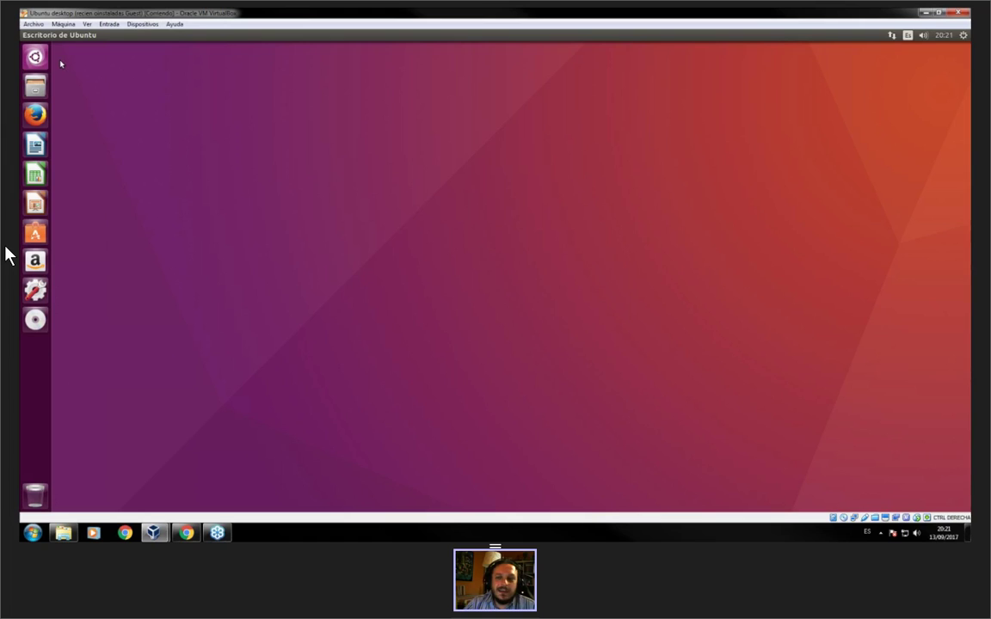
# - Switch to the Virtualbox presentation in Chrome and go back to the "Carpetas compartidas" slide with the adduser commands
pyautogui.press('super')
pyautogui.click(283, 499)
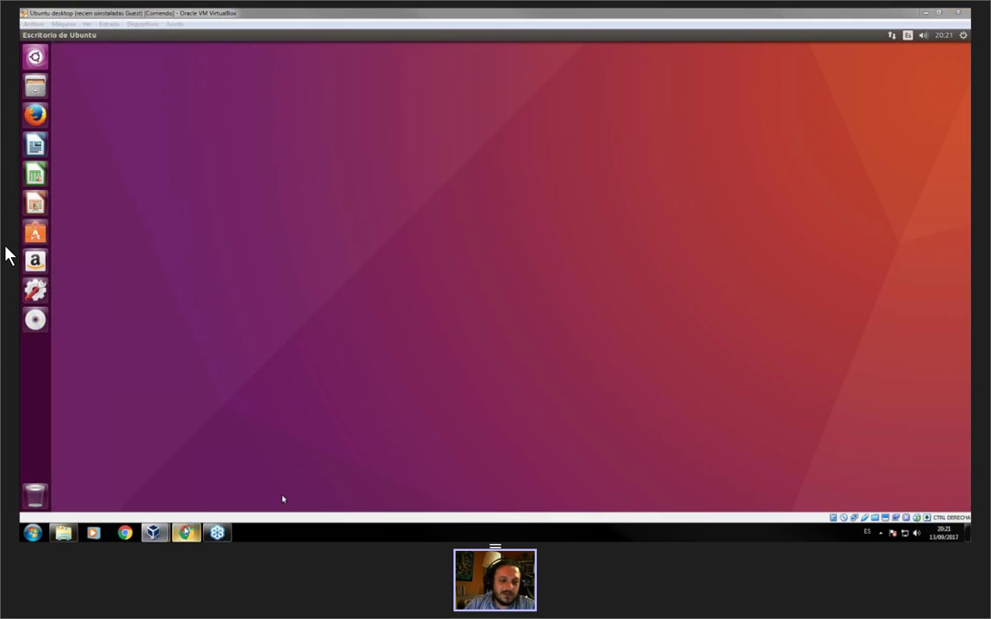
pyautogui.hotkey('alt', 'Tab')
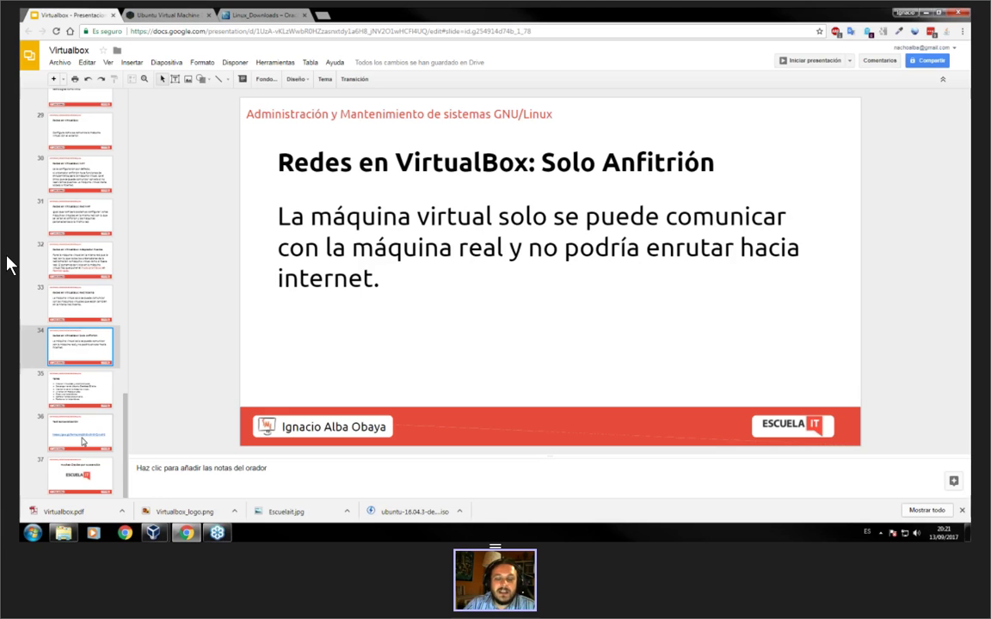
pyautogui.press('Up')
pyautogui.press('Up')
pyautogui.press('Up')
pyautogui.press('Up')
pyautogui.press('Up')
pyautogui.press('Up')
pyautogui.press('Up')
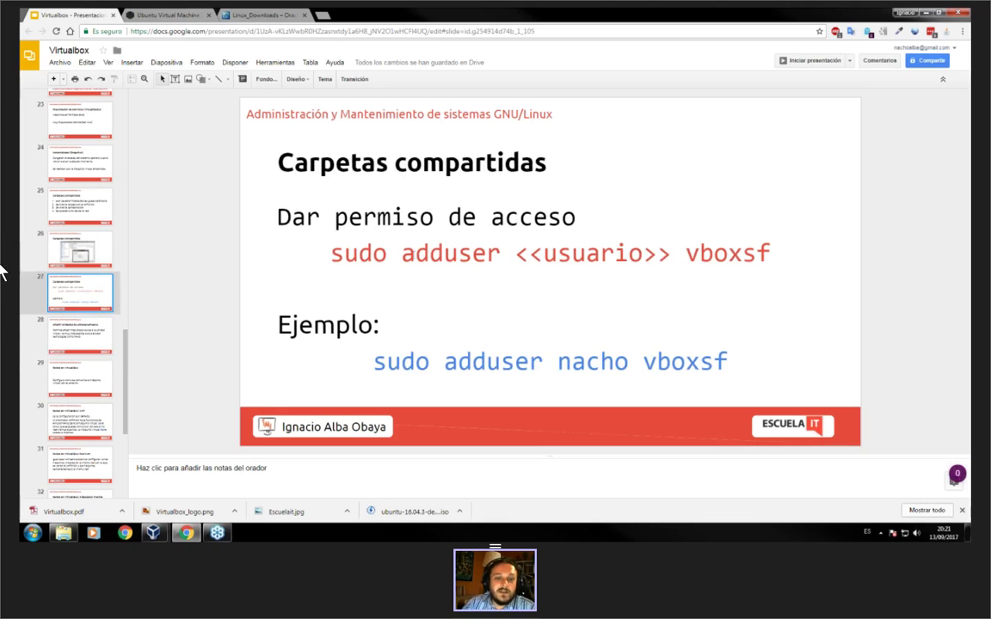
pyautogui.doubleClick(441, 253)
pyautogui.click(590, 275)
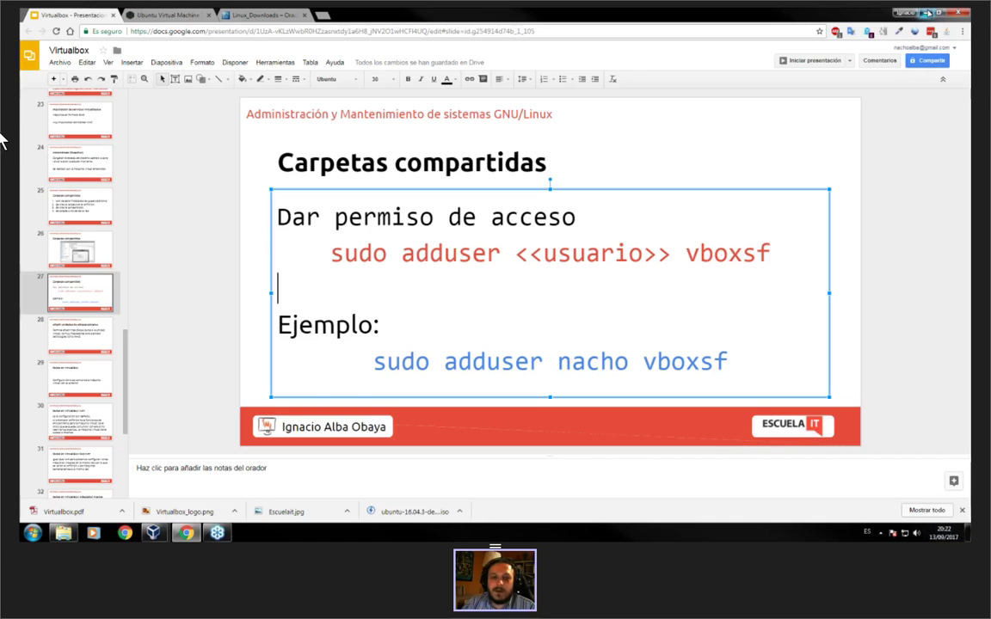
# - Return to the Ubuntu desktop virtual machine and open a terminal there
pyautogui.hotkey('alt', 'Tab')
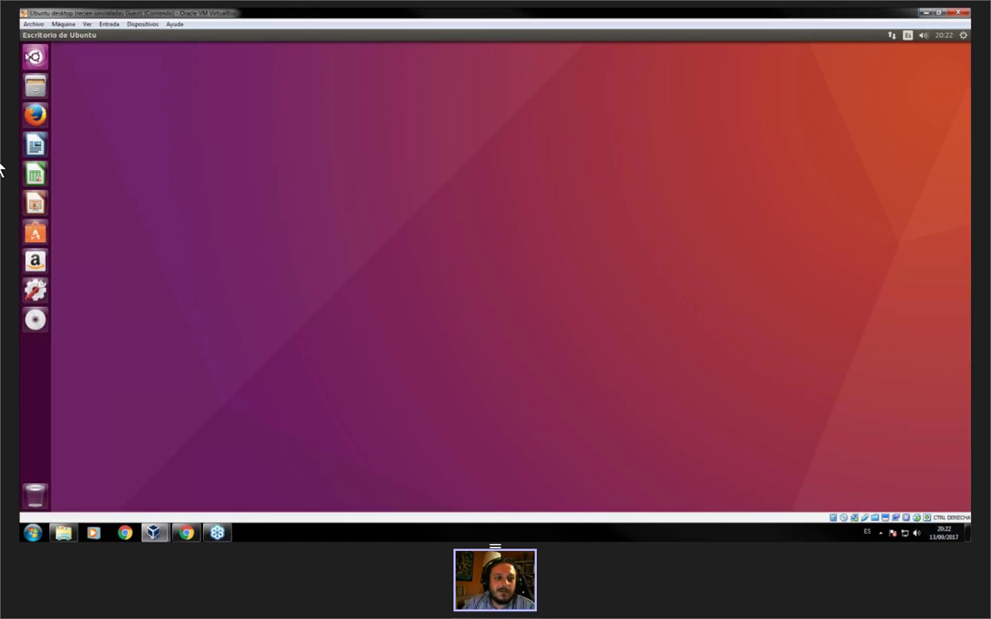
pyautogui.press('super')
pyautogui.press('Down')
pyautogui.press('Return')
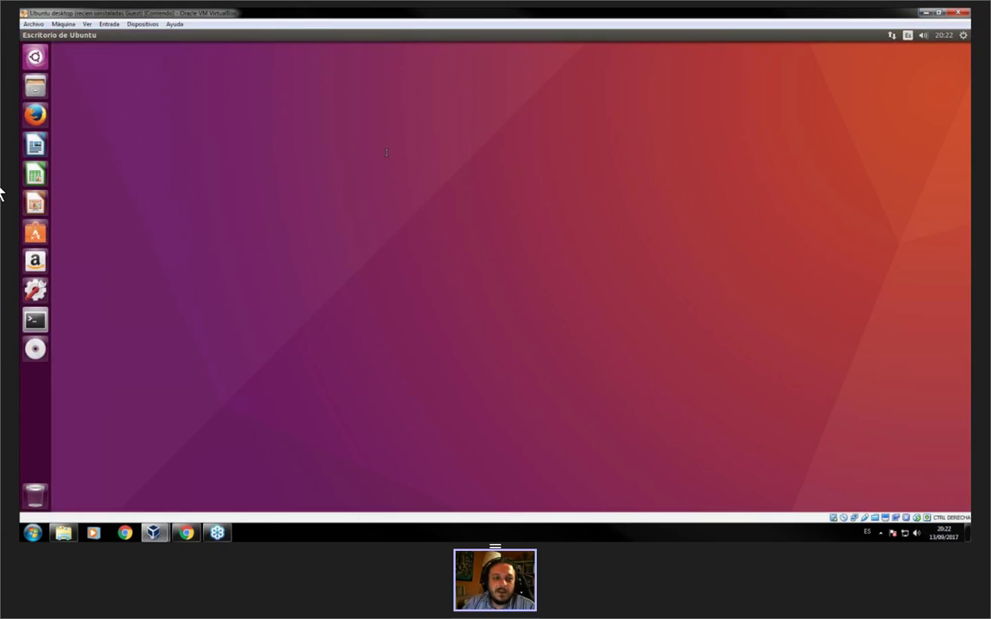
# - Add the current user to the vboxsf group with sudo adduser, entering the account password for sudo
pyautogui.write('sudo ')
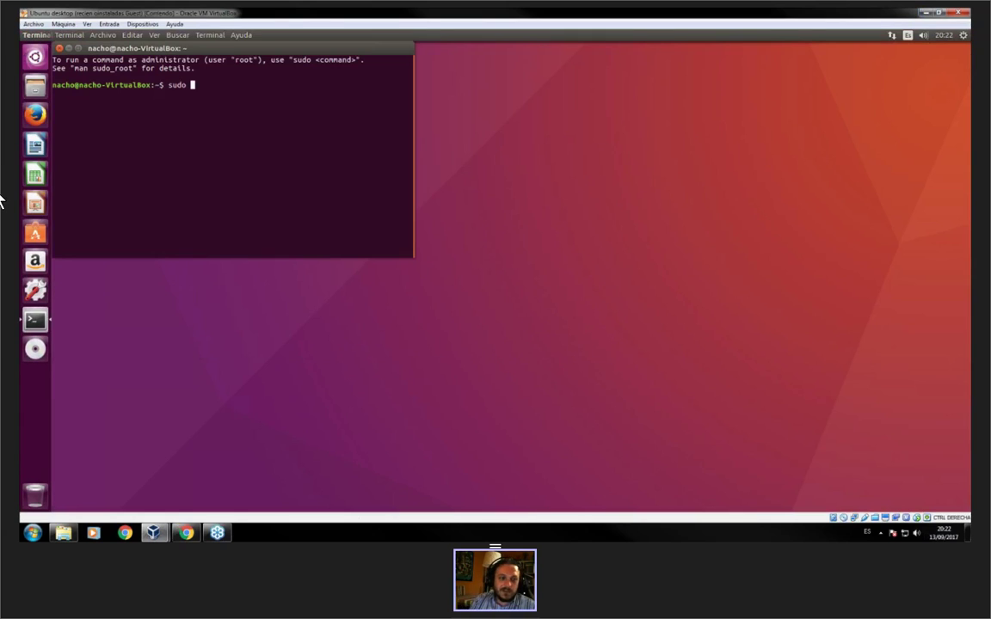
pyautogui.write('add')
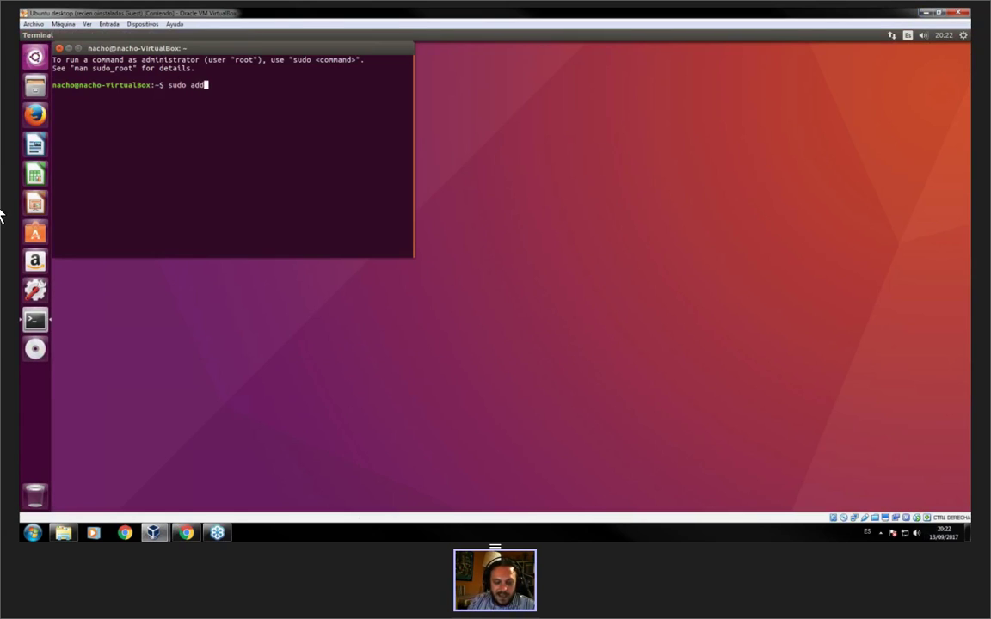
pyautogui.write('user ')
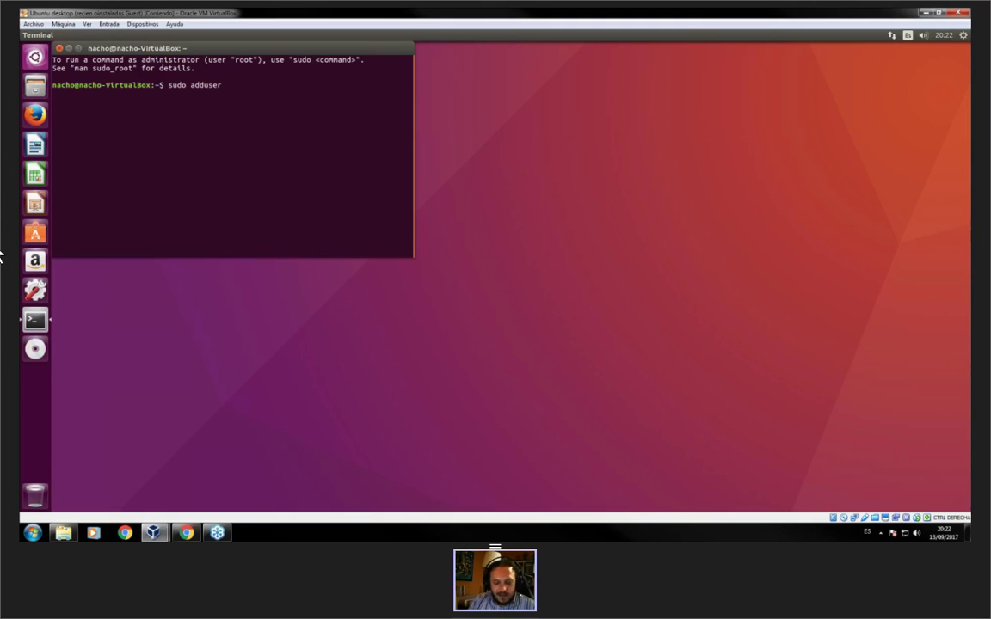
pyautogui.write('nacho ')
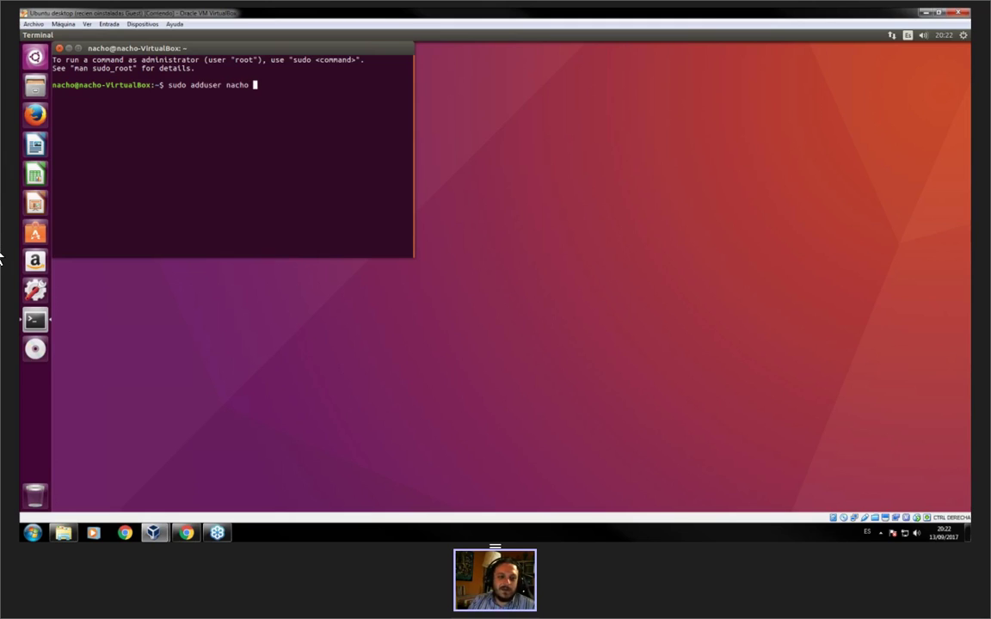
pyautogui.write('vbo')
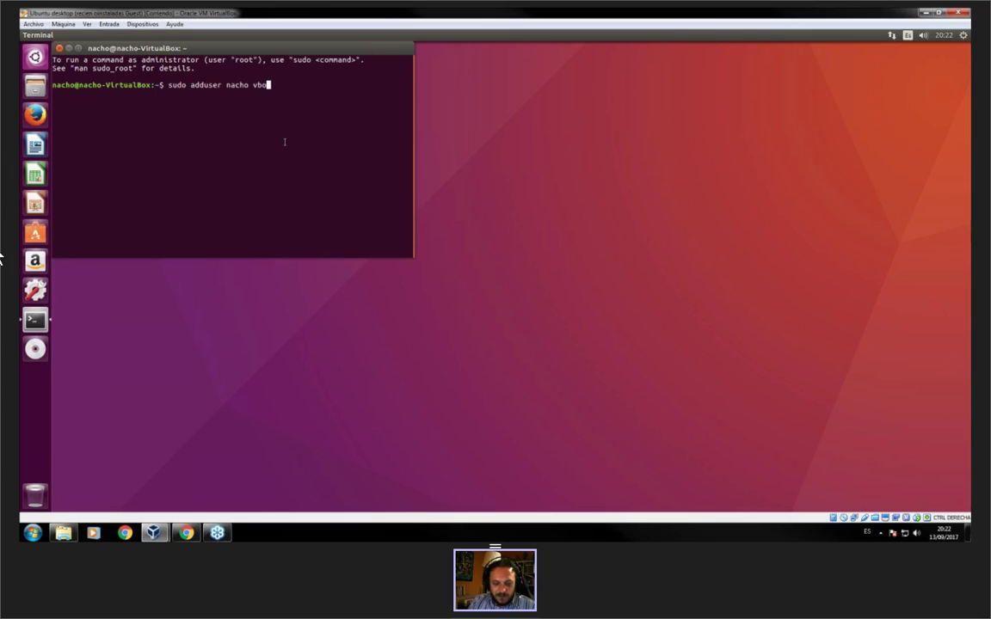
pyautogui.write('xsf')
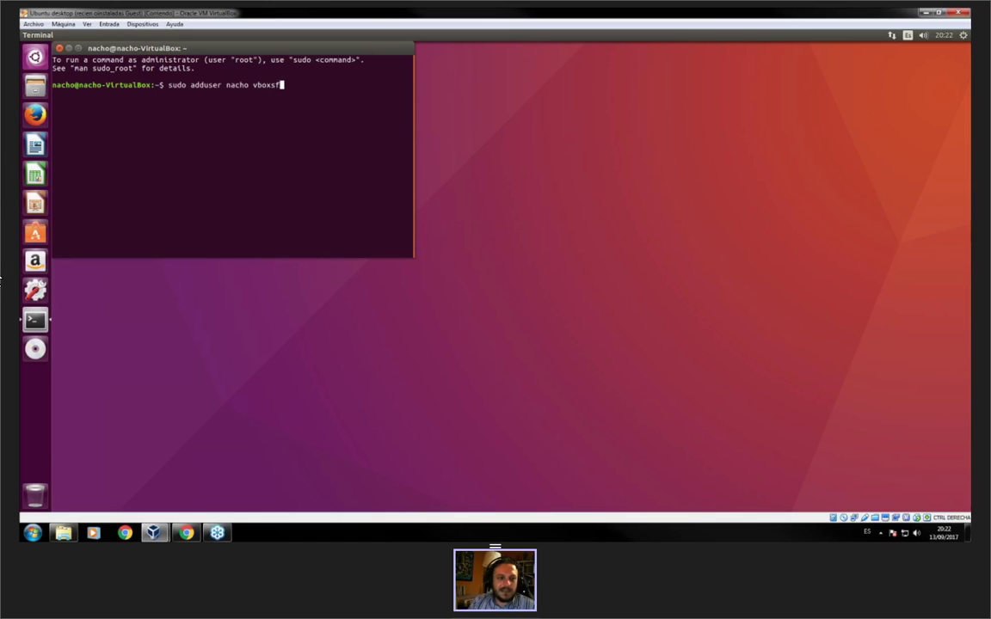
pyautogui.press('Return')
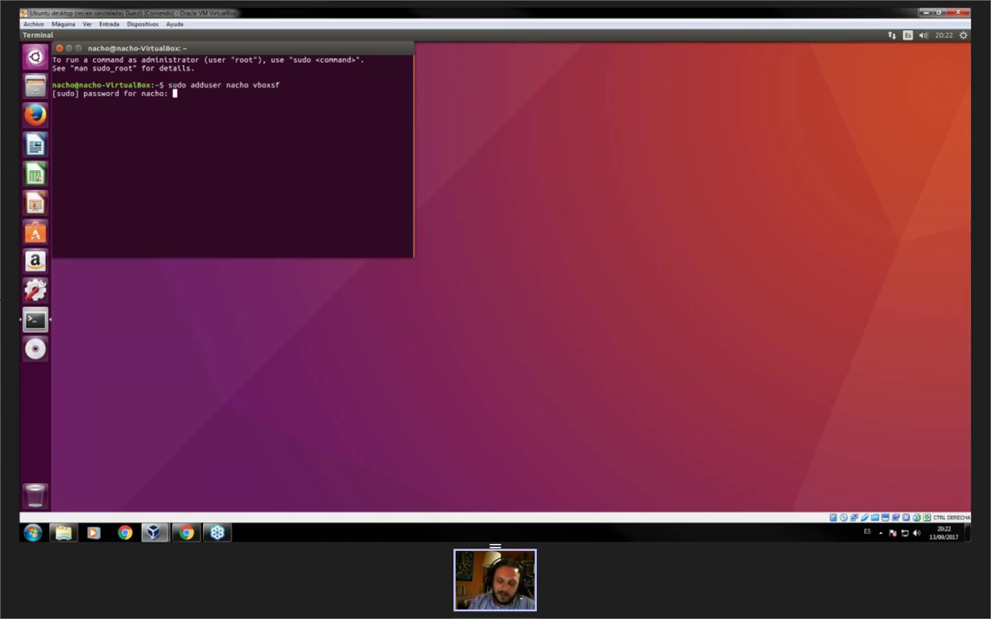
pyautogui.press('Return')
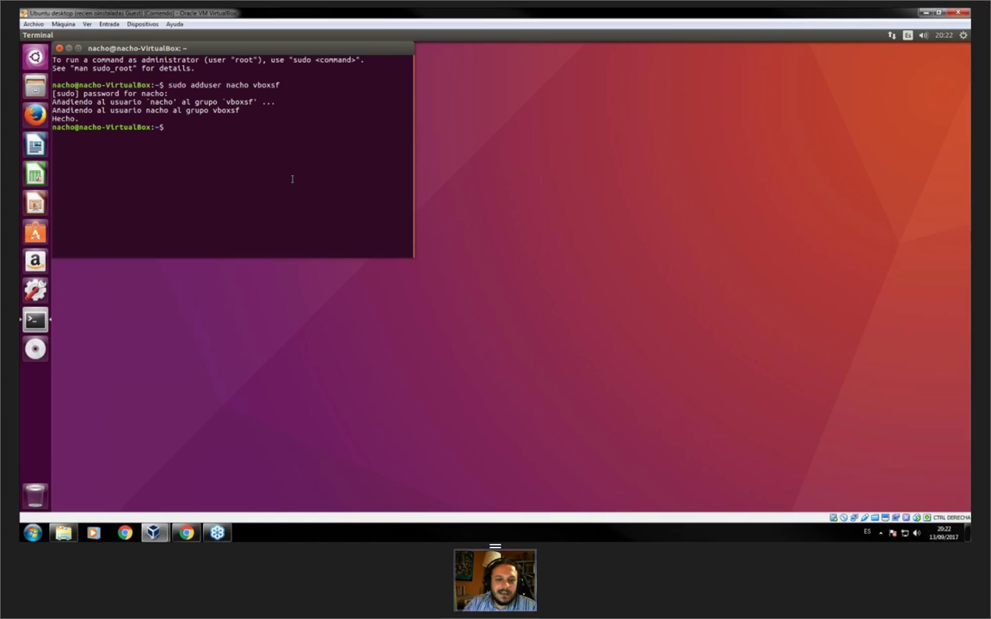
# - Open the home folder in the Ubuntu file manager, and restart the virtual machine
pyautogui.press('super+e')
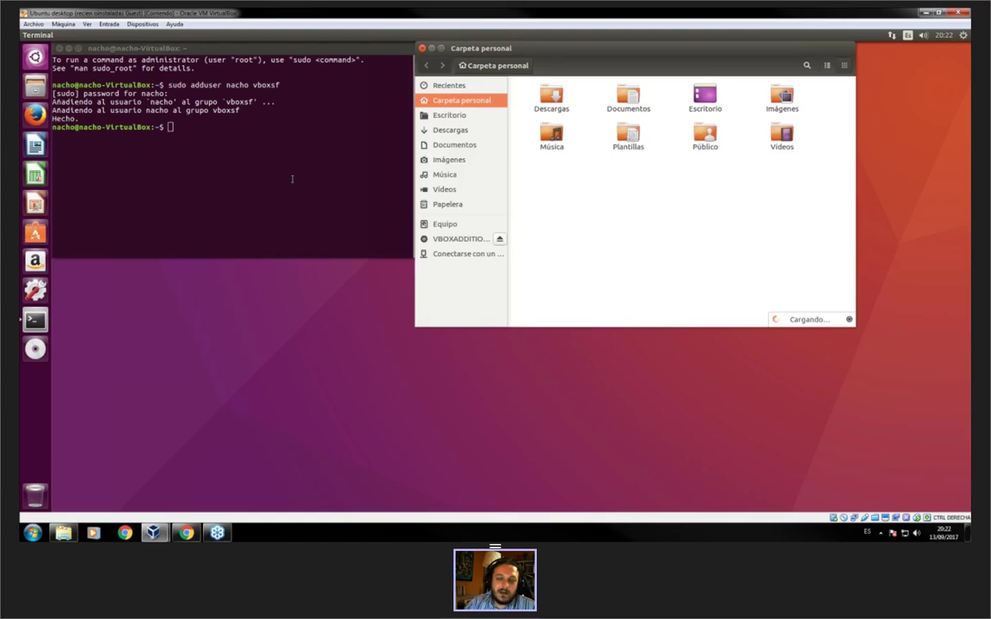
pyautogui.click(962, 35)
pyautogui.click(839, 160)
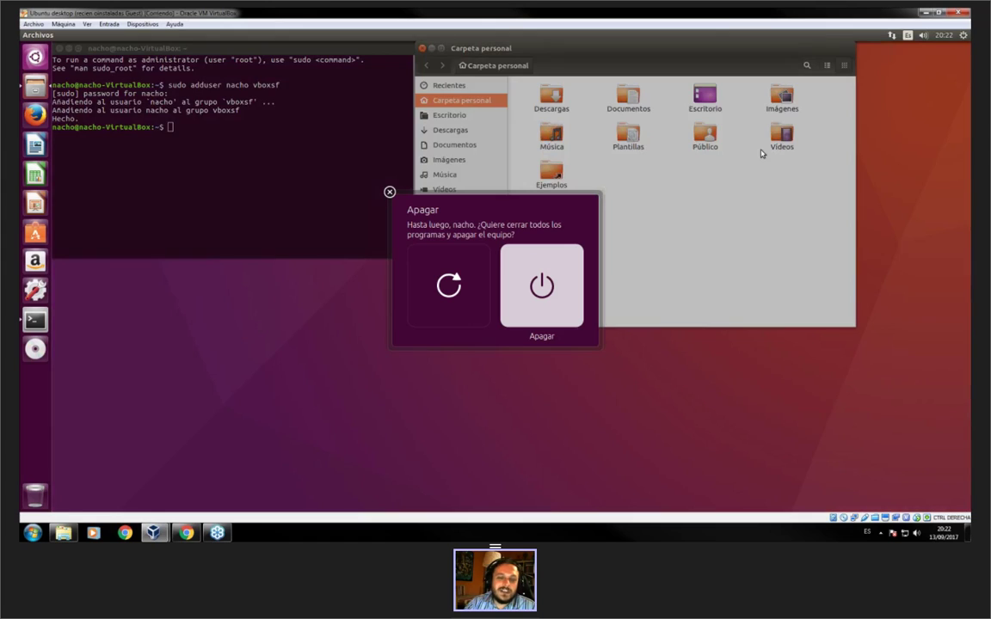
pyautogui.press('Return')
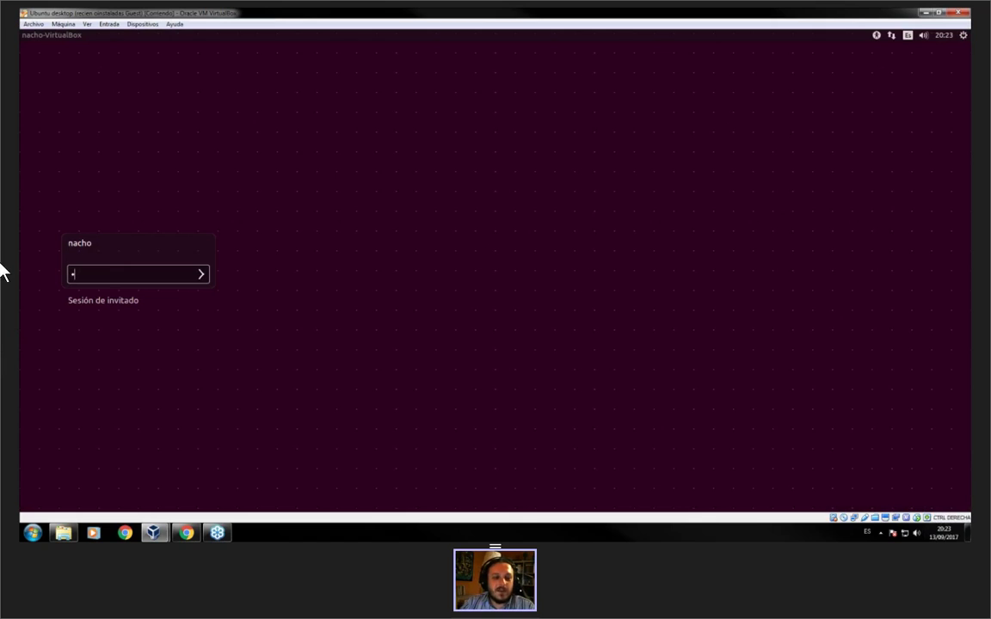
# - Log in to Ubuntu with the account password and open the sf_Compartido_virtual shared folder in the file manager
pyautogui.write('a')
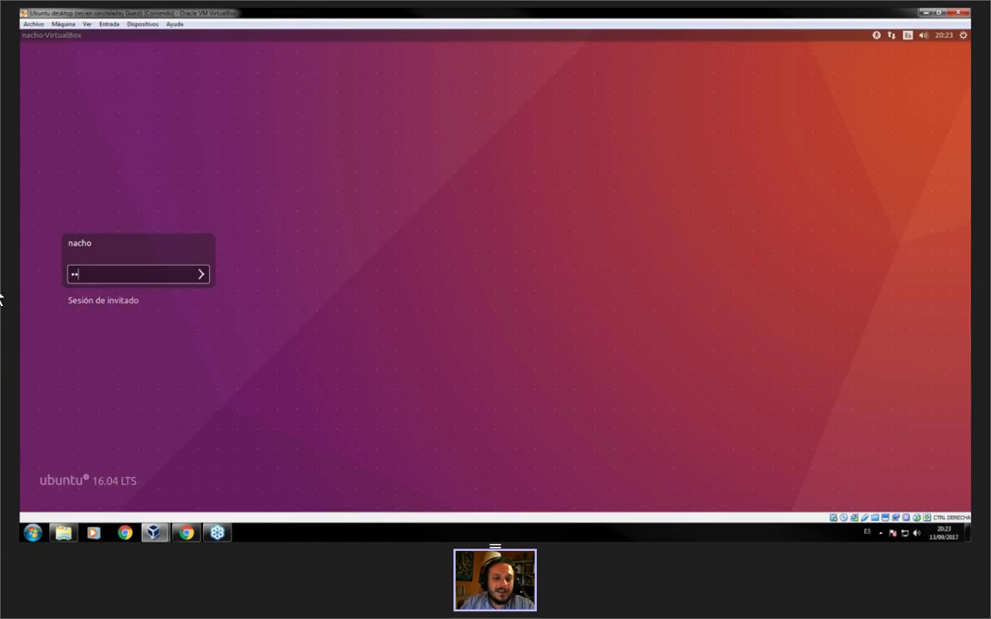
pyautogui.press('Return')
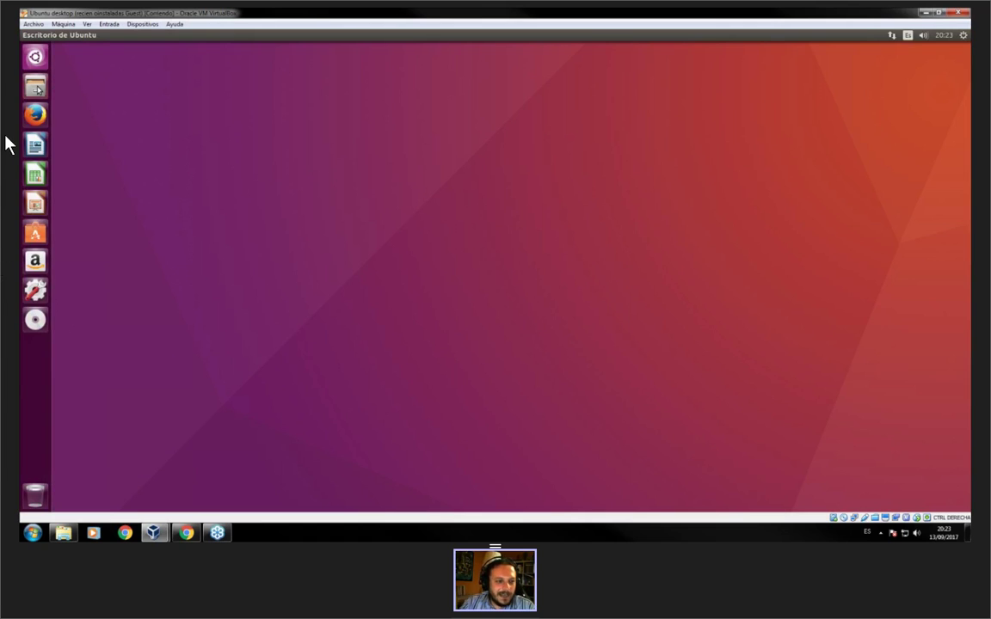
pyautogui.click(36, 86)
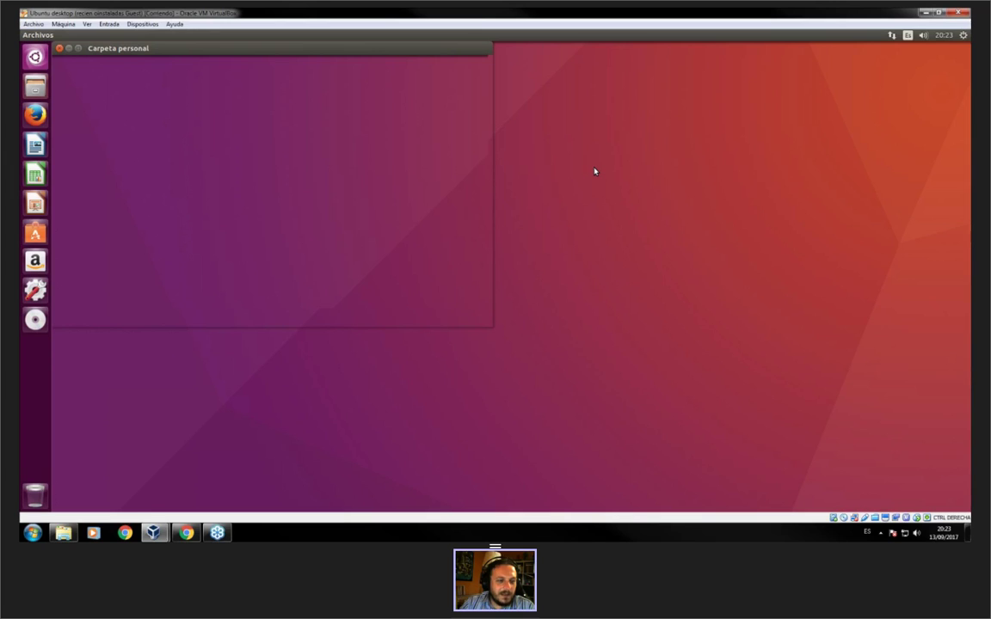
pyautogui.click(107, 220)
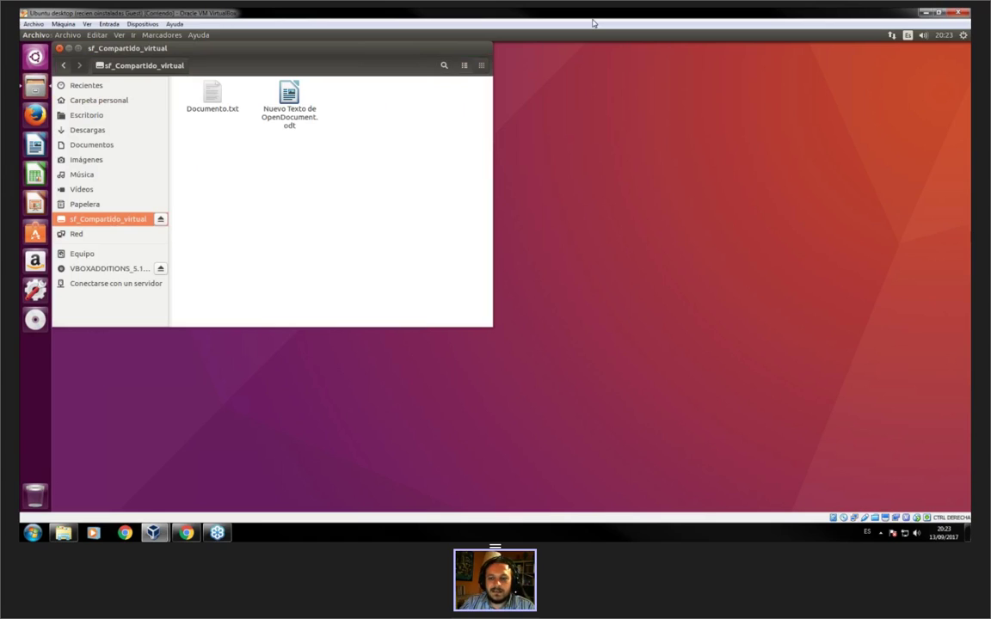
# - Arrange the virtual machine window beside the host's Compartido virtual folder and create an empty document in the guest's shared folder
pyautogui.press('super+Down')
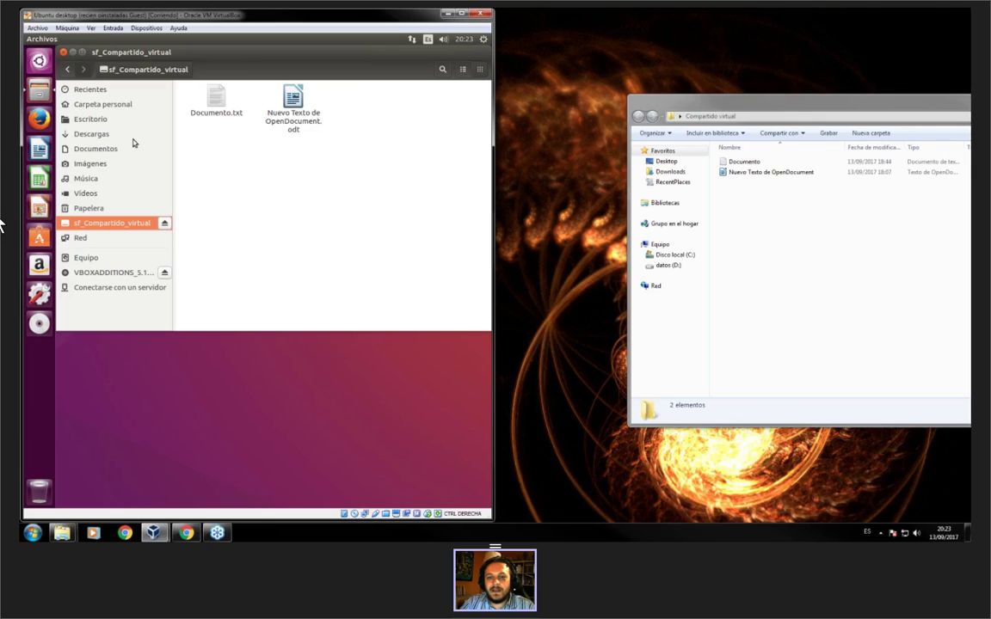
pyautogui.click(776, 221)
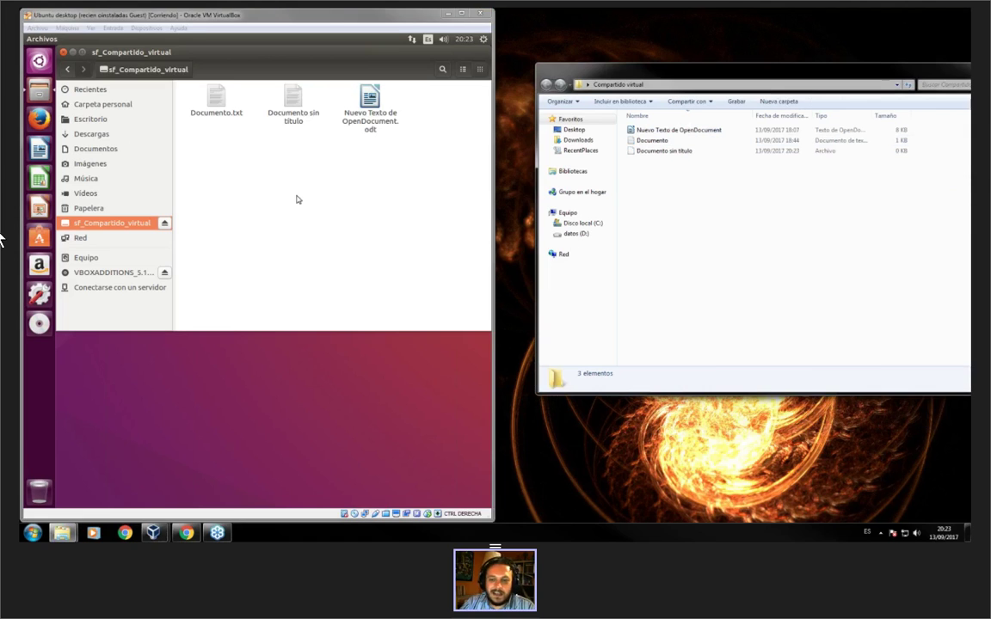
# - Create a new Microsoft Access database in the host's Compartido virtual folder and return to the shared folder in Ubuntu
pyautogui.rightClick(223, 205)
pyautogui.rightClick(714, 227)
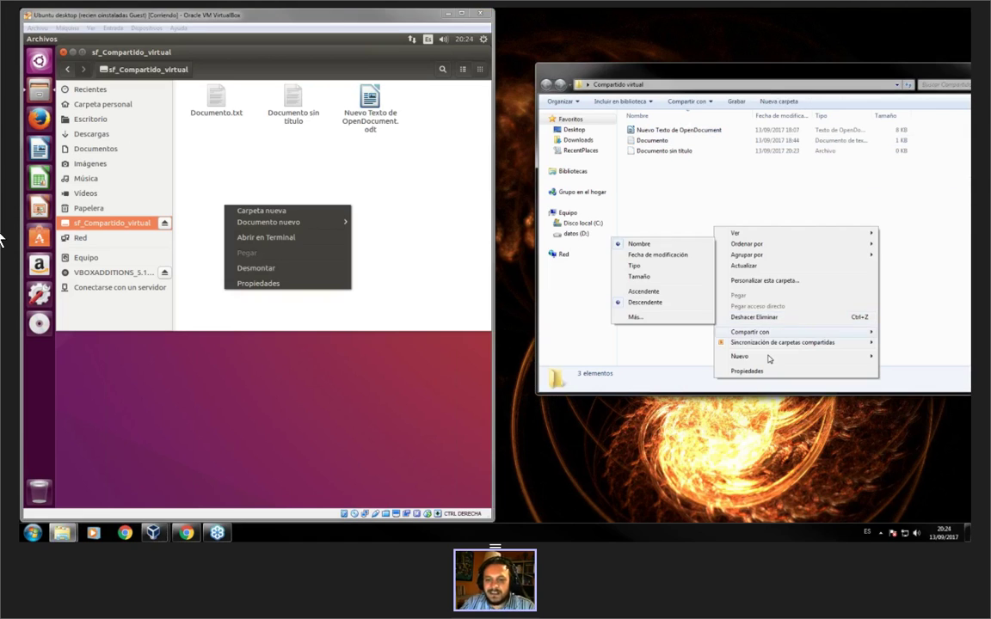
pyautogui.moveTo(769, 357)
pyautogui.moveTo(614, 383); pyautogui.dragTo(616, 383)
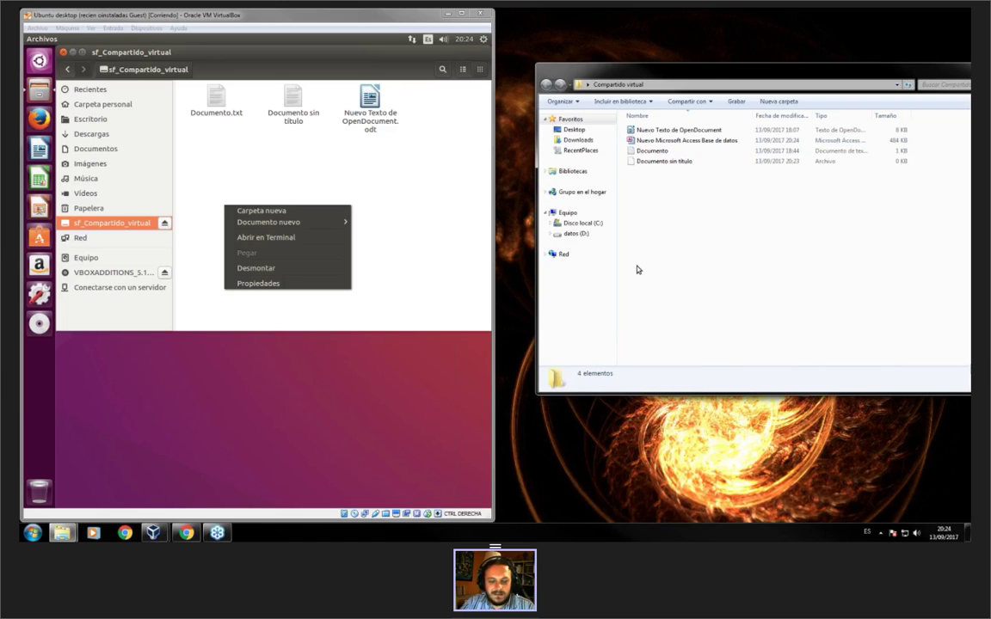
pyautogui.click(332, 227)
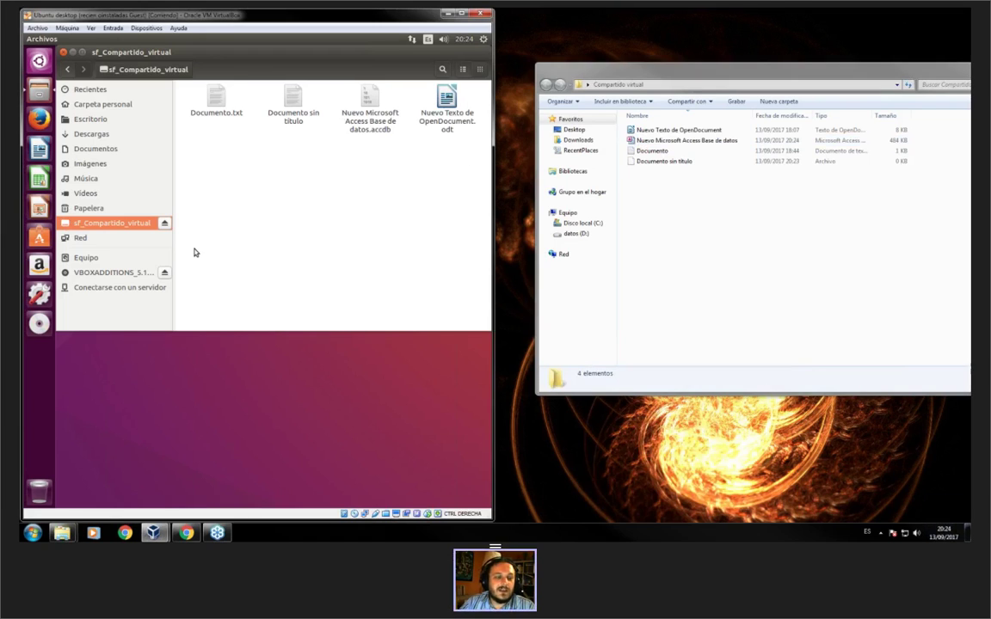
# - Close the Ubuntu file manager window and reopen the sf_Compartido_virtual shared folder
pyautogui.click(63, 53)
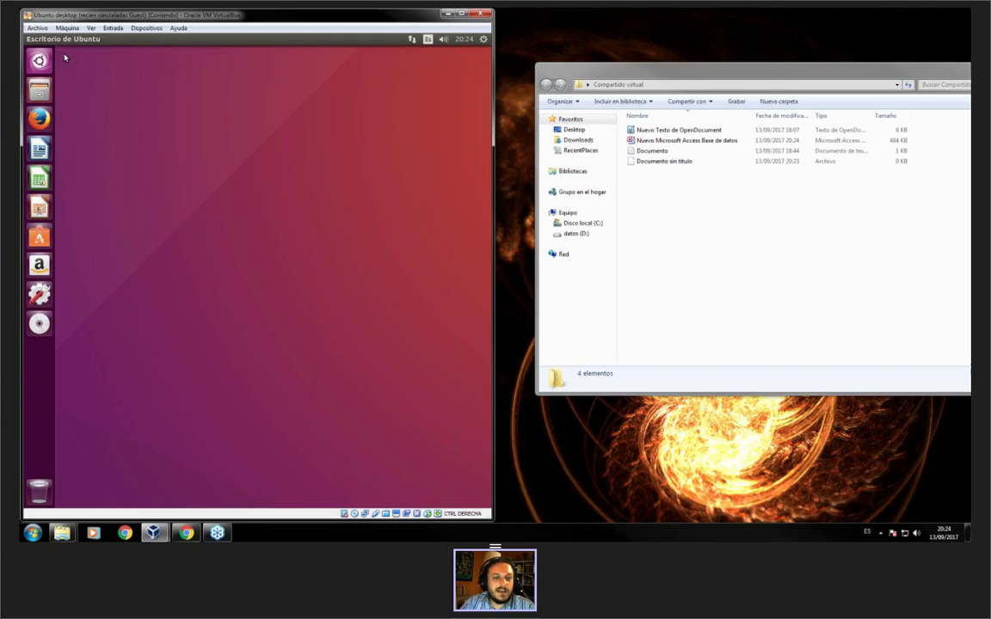
pyautogui.click(38, 89)
pyautogui.click(74, 224)
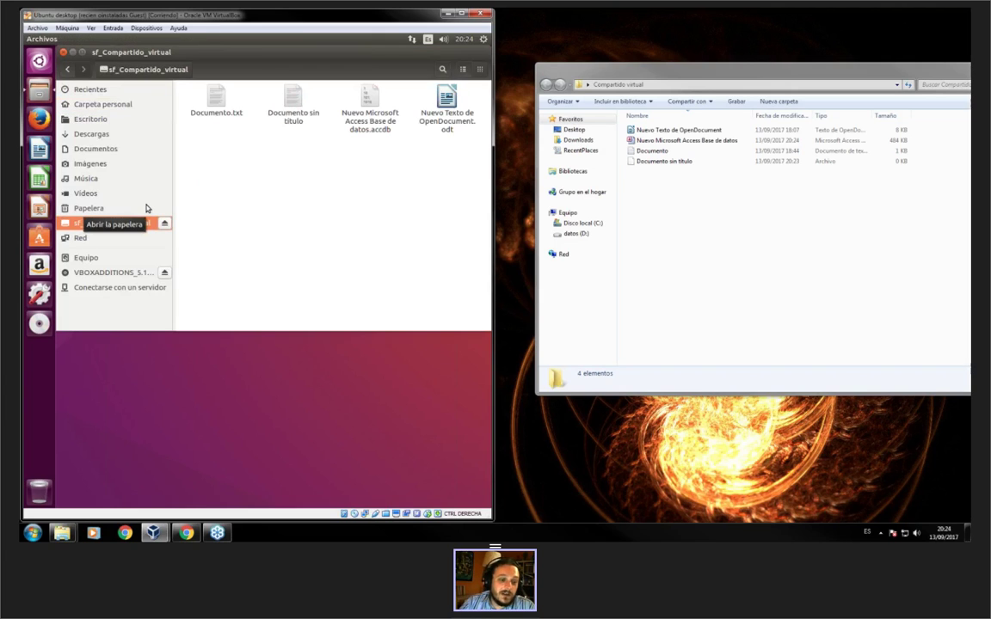
# - Switch to the Virtualbox presentation in Chrome and open slide 32, "Redes en VirtualBox: Adaptador Puente"
pyautogui.click(186, 533)
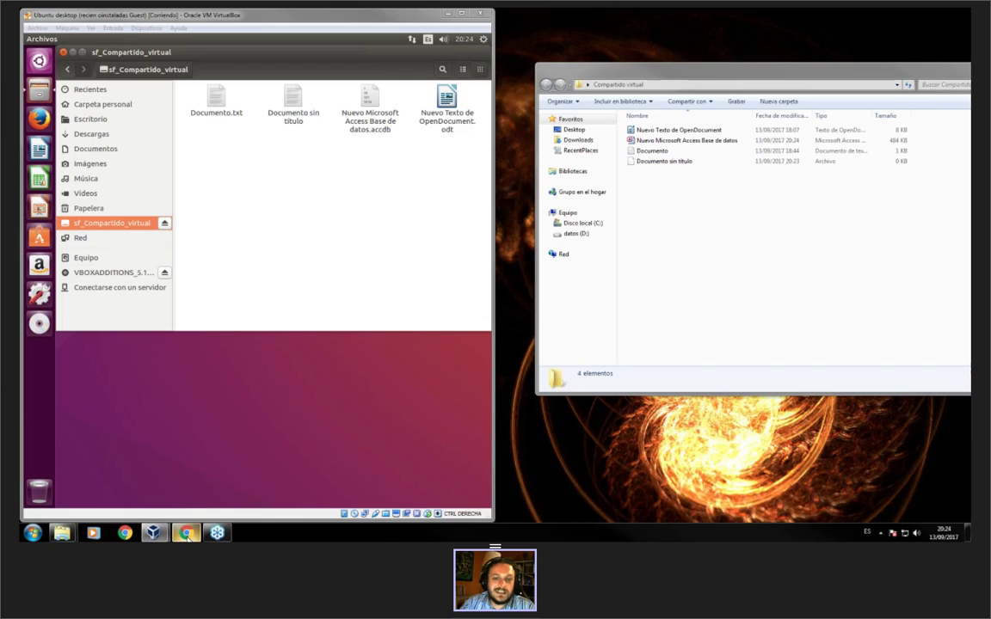
pyautogui.click(185, 533)
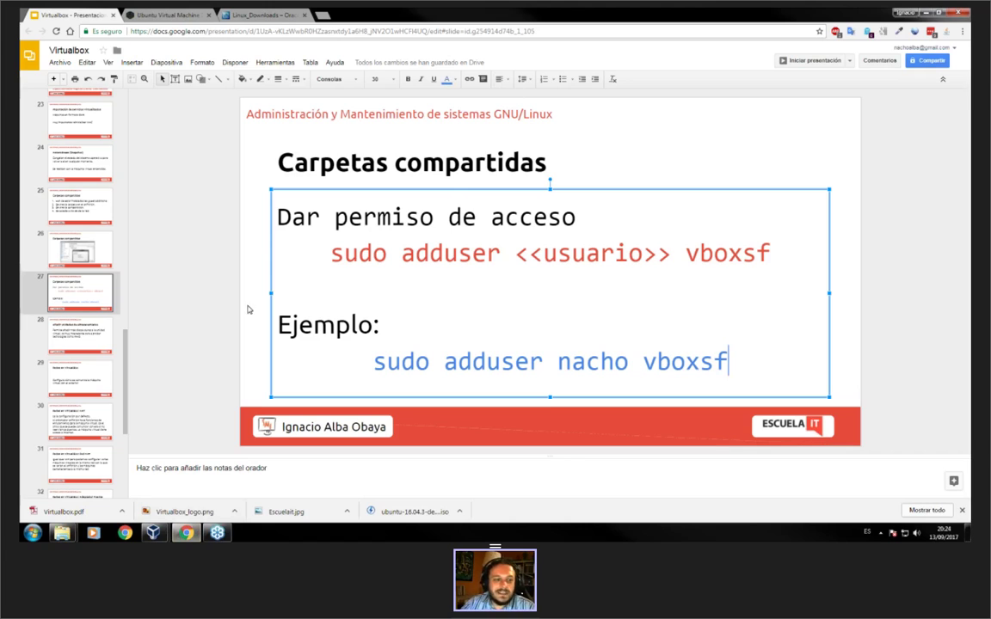
pyautogui.moveTo(126, 388); pyautogui.dragTo(122, 432)
pyautogui.scroll(-1, 91, 327)
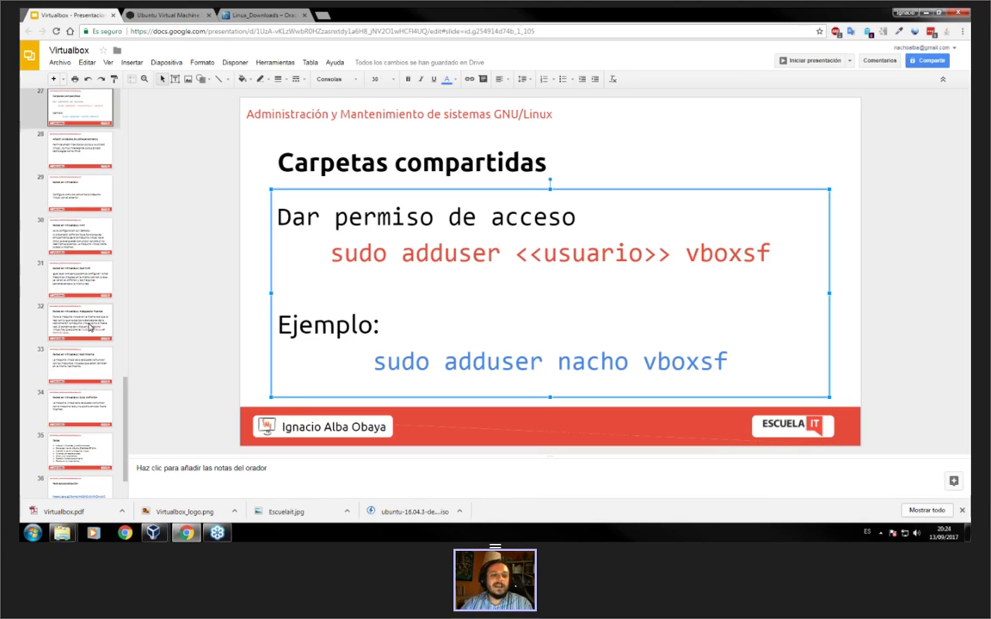
pyautogui.click(91, 325)
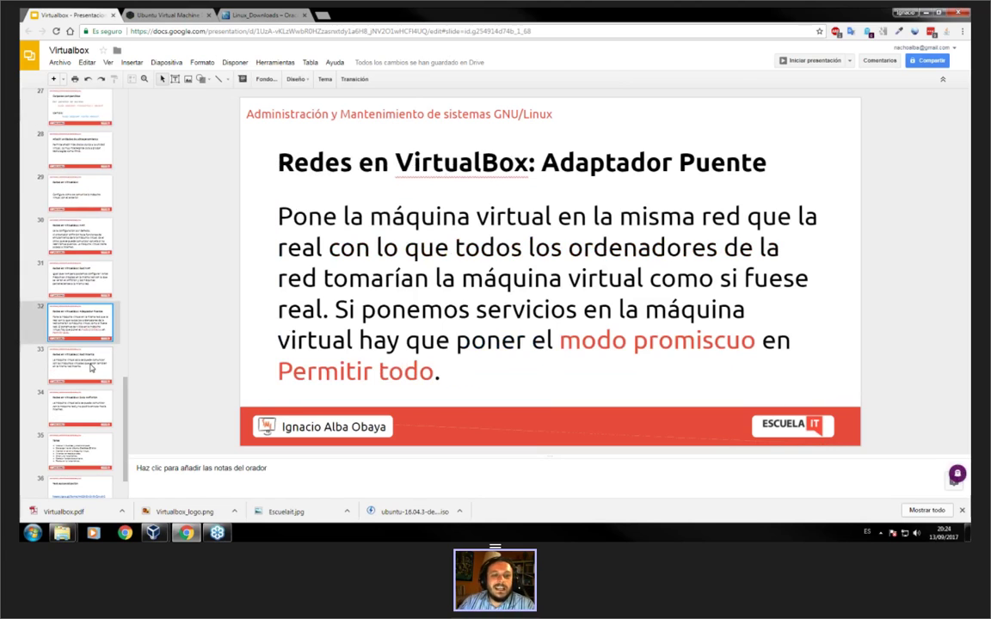